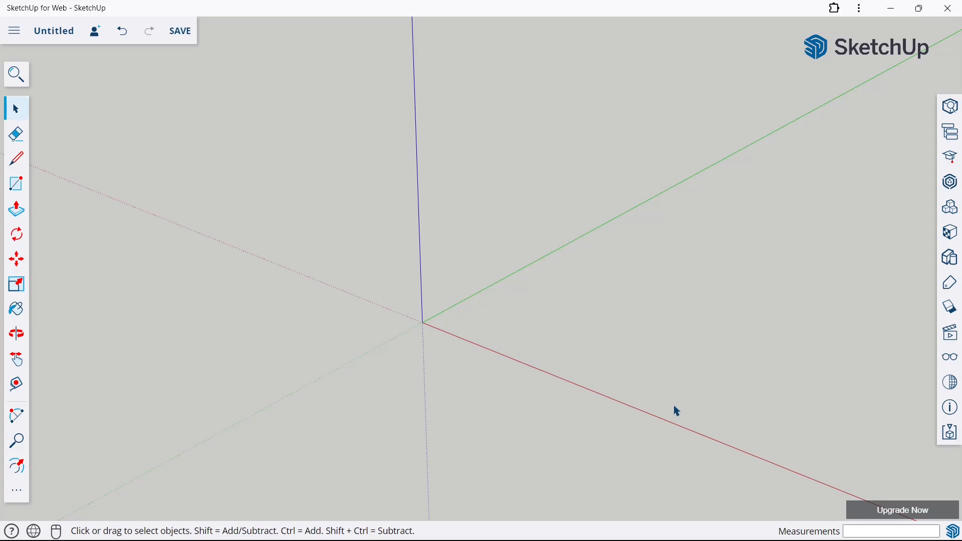
# Draw a 300 × 75 mm vertical rectangle from the origin, with its long side along the red axis
pyautogui.click(12, 192)
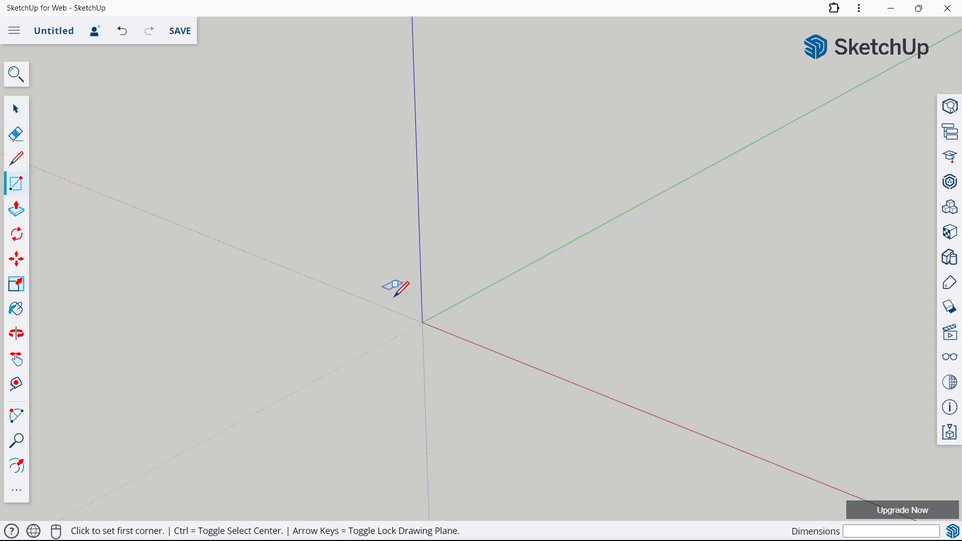
pyautogui.click(422, 322)
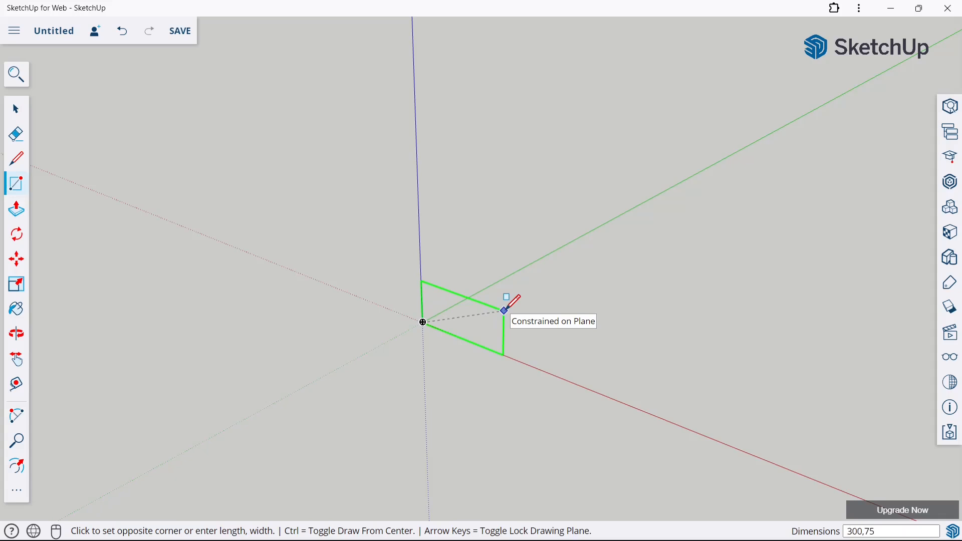
pyautogui.write('300,75')
pyautogui.press('Return')
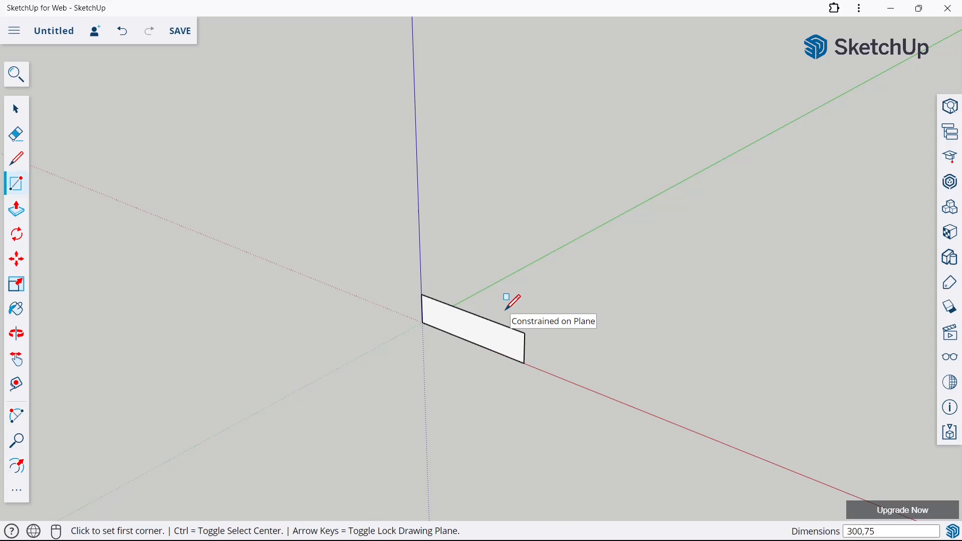
# Add outward arcs across both short ends of the rectangle and erase the lines separating them from it
pyautogui.click(17, 424)
pyautogui.moveTo(420, 296); pyautogui.dragTo(471, 311, button='middle')
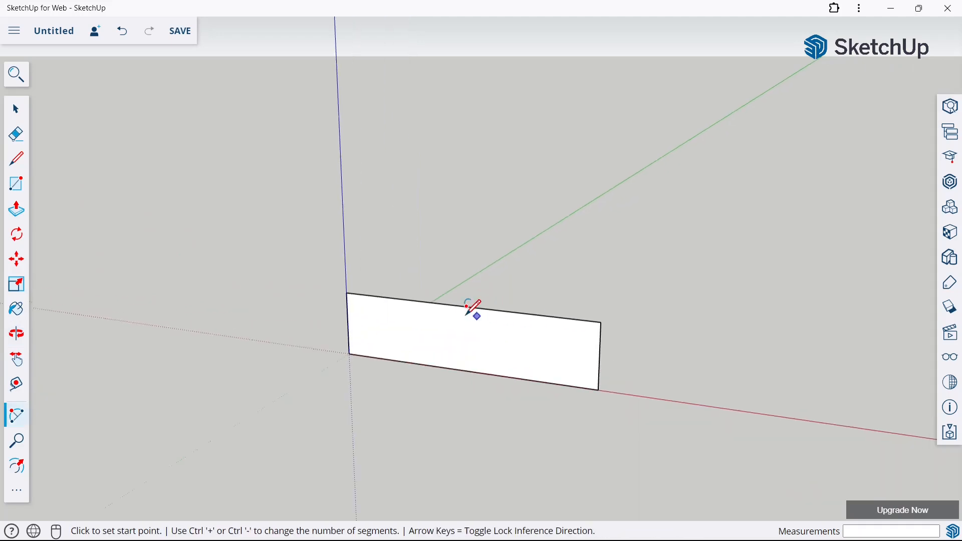
pyautogui.click(349, 353)
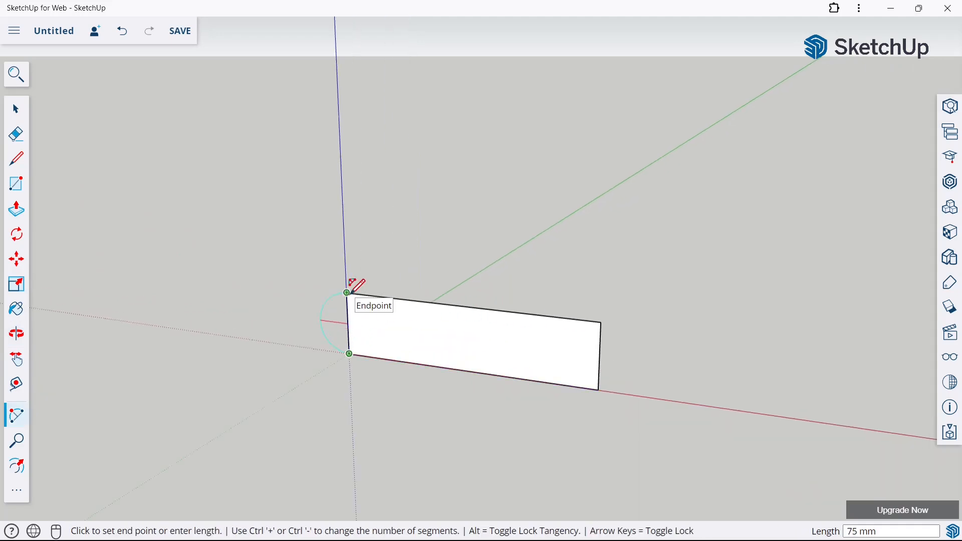
pyautogui.doubleClick(346, 292)
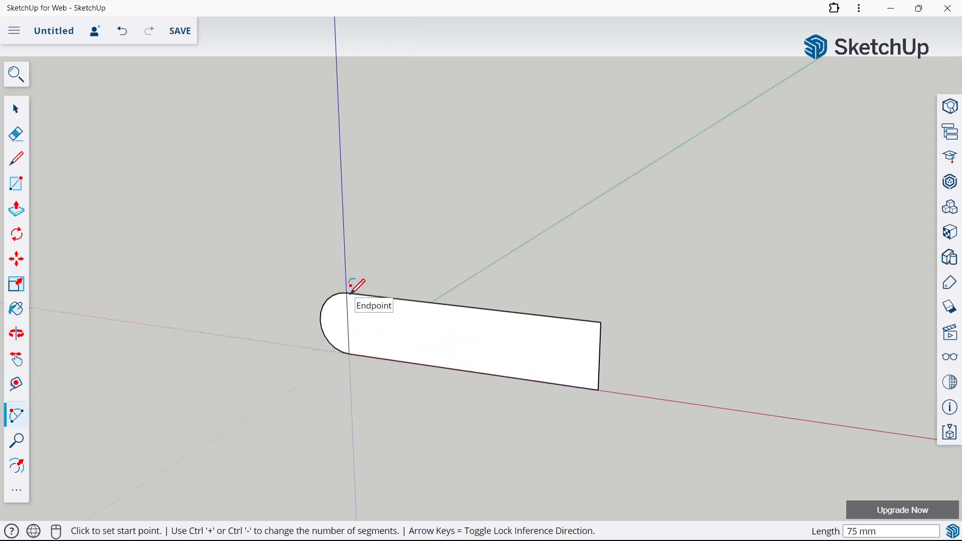
pyautogui.click(601, 322)
pyautogui.click(598, 389)
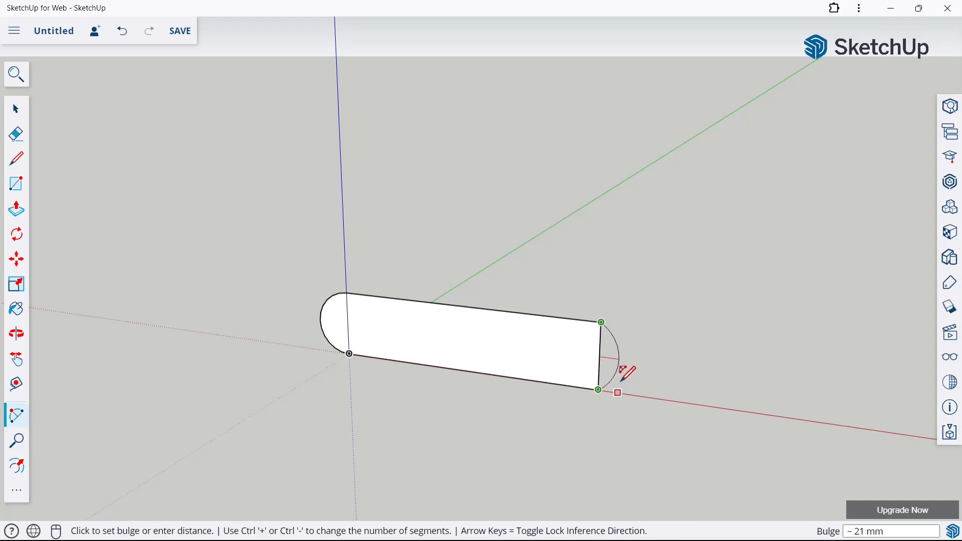
pyautogui.click(645, 360)
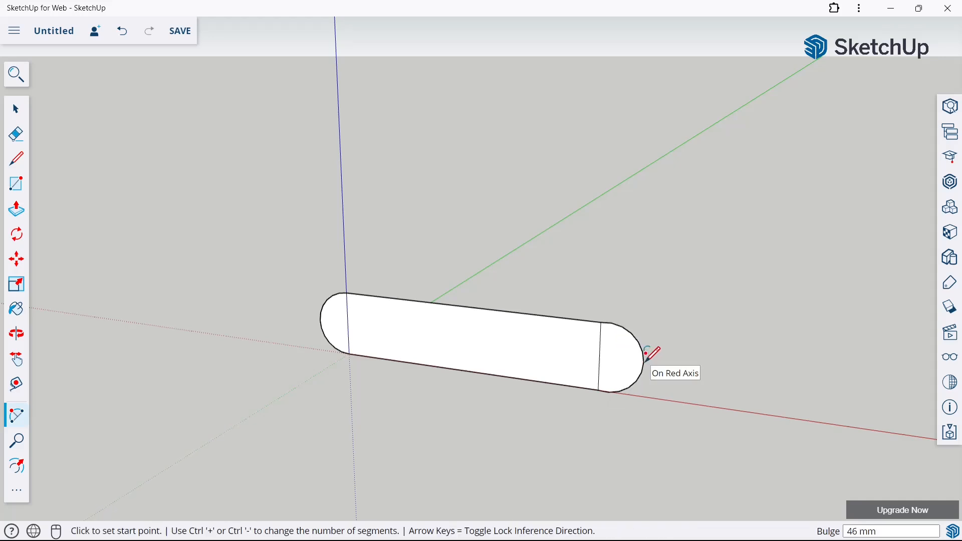
pyautogui.click(19, 143)
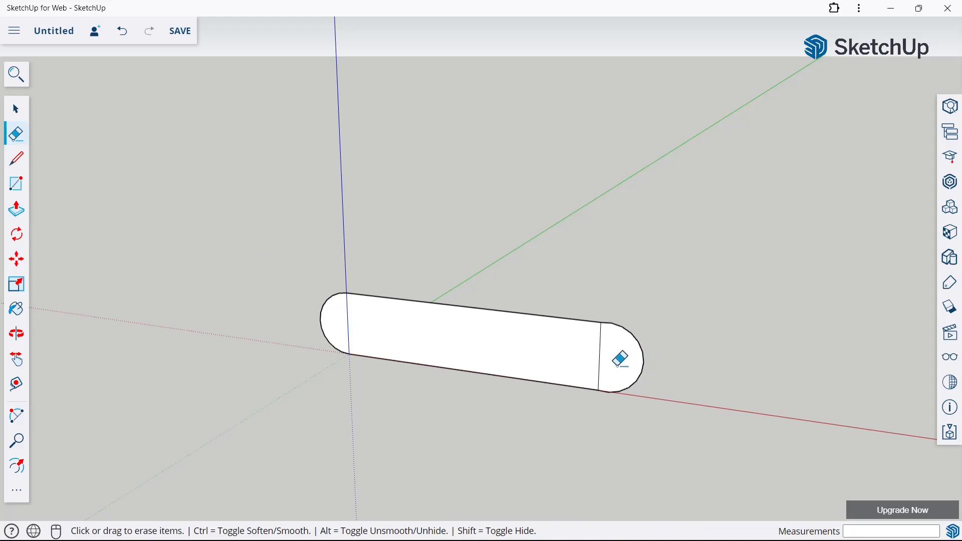
pyautogui.click(600, 345)
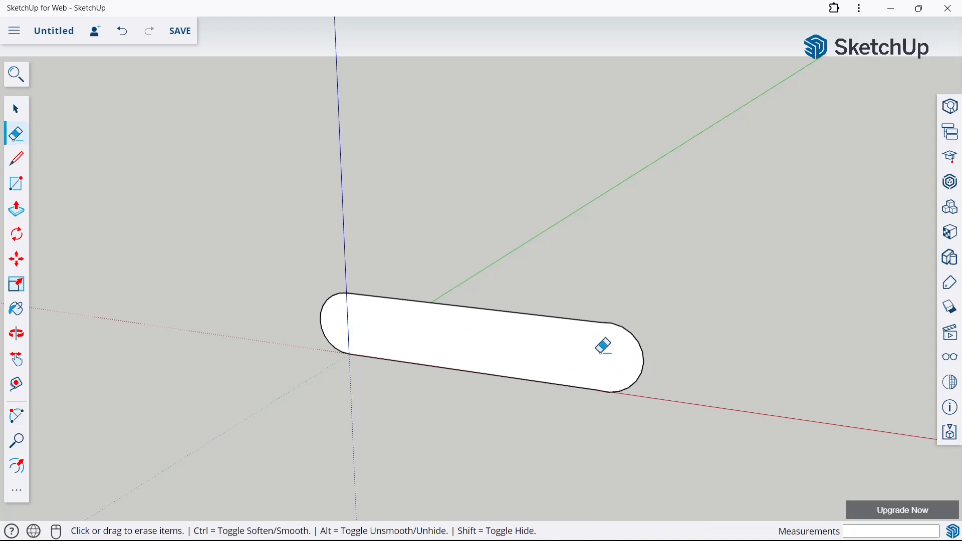
# Extrude the rounded profile 600 mm along the green axis with Push/Pull
pyautogui.click(11, 217)
pyautogui.moveTo(497, 220); pyautogui.dragTo(415, 347, button='middle')
pyautogui.click(442, 322)
pyautogui.click(451, 324)
pyautogui.click(451, 324)
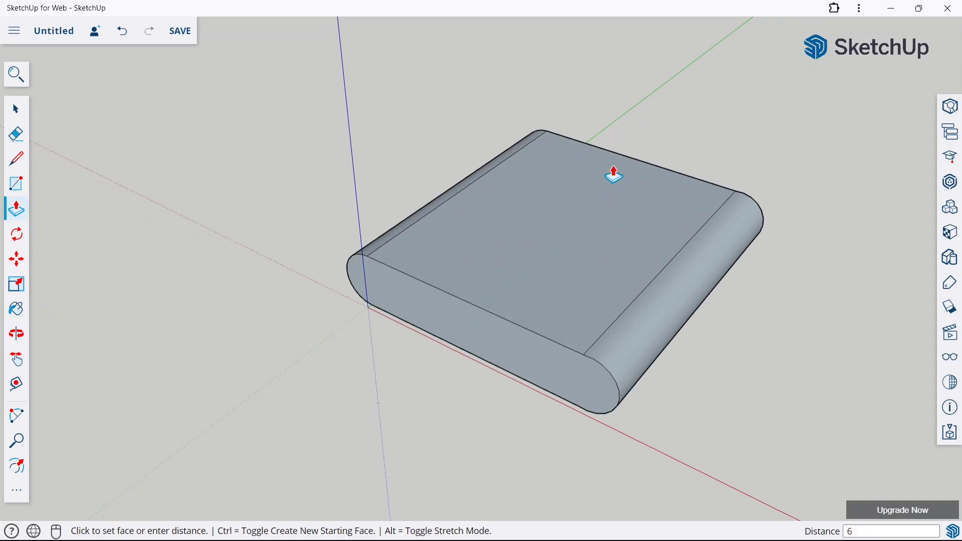
pyautogui.press('Return')
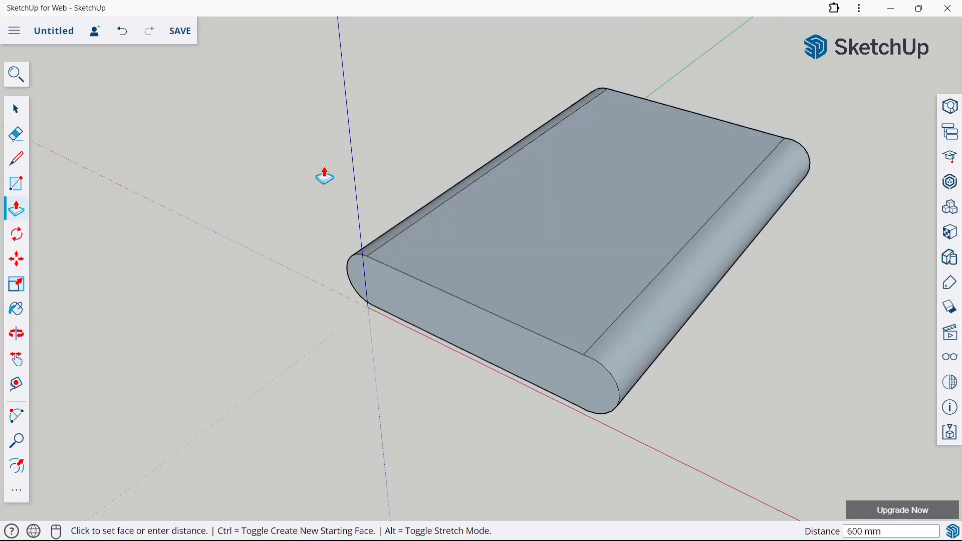
pyautogui.click(15, 116)
pyautogui.scroll(-2, 350, 181)
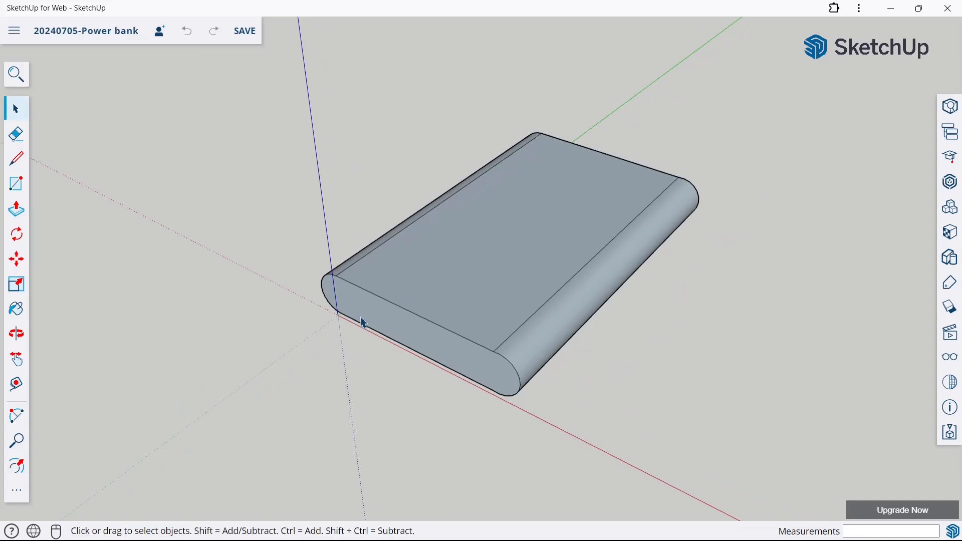
# Offset the outline of the body's front end face 5 mm inward
pyautogui.click(24, 464)
pyautogui.moveTo(333, 300); pyautogui.dragTo(415, 230, button='middle')
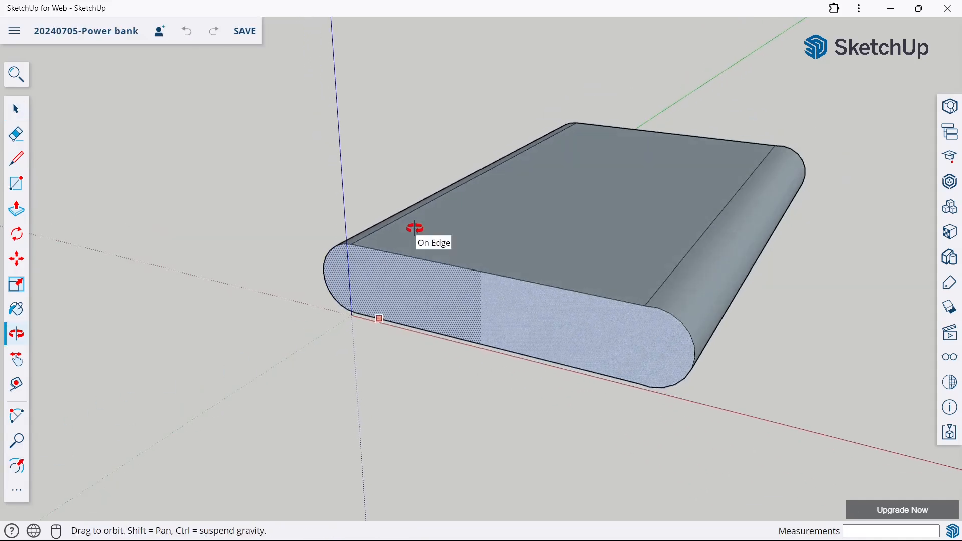
pyautogui.click(408, 325)
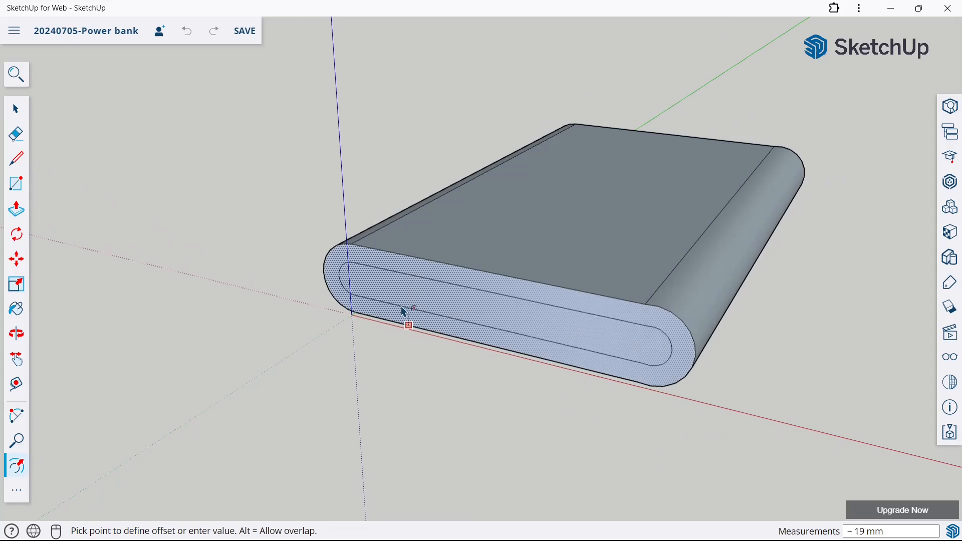
pyautogui.press('Return')
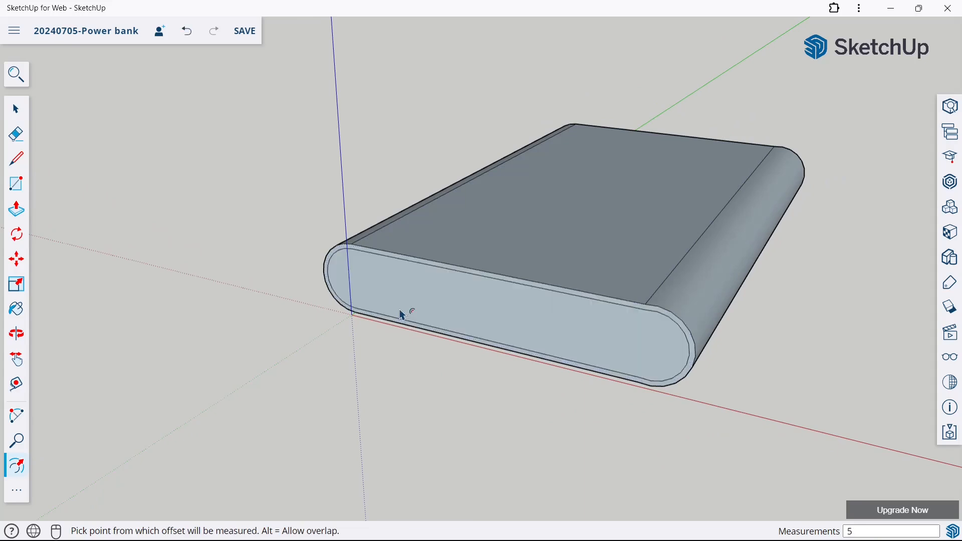
# Pull the inner area of the front end face outward by 5 mm
pyautogui.click(24, 222)
pyautogui.scroll(2, 406, 265)
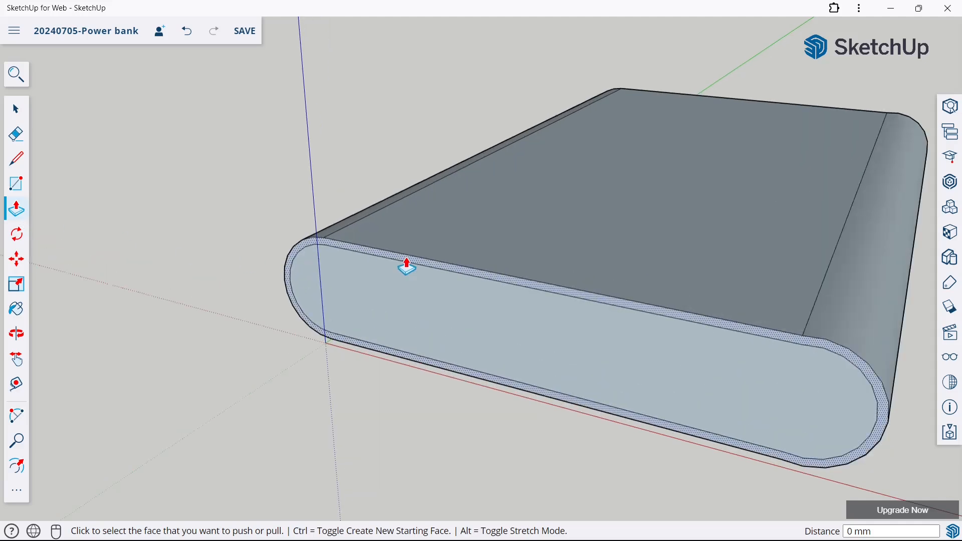
pyautogui.click(406, 266)
pyautogui.press('Escape')
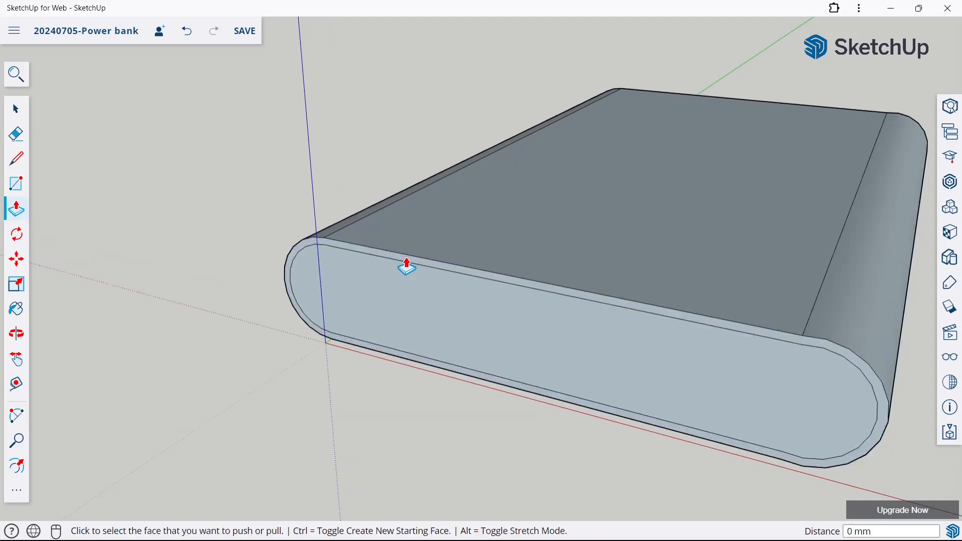
pyautogui.click(302, 276)
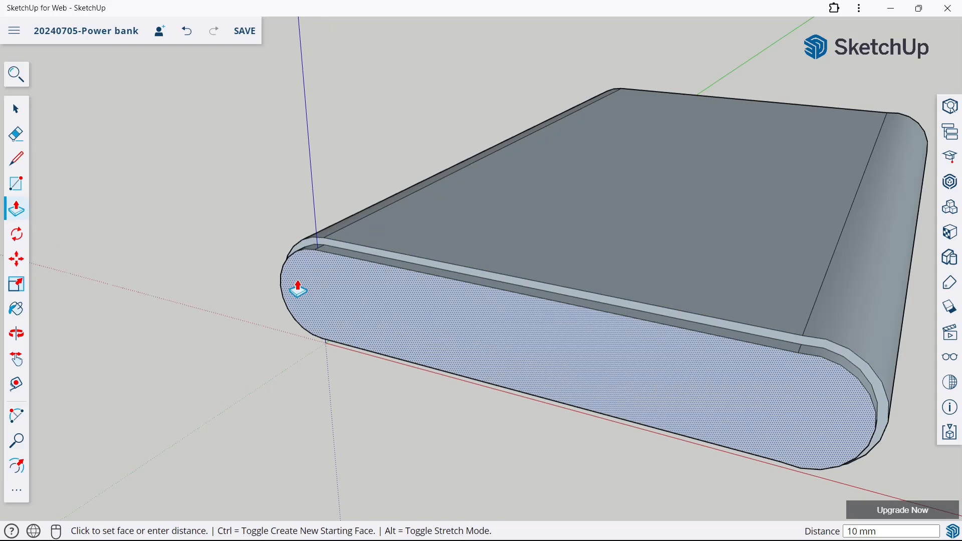
pyautogui.write('5')
pyautogui.press('Return')
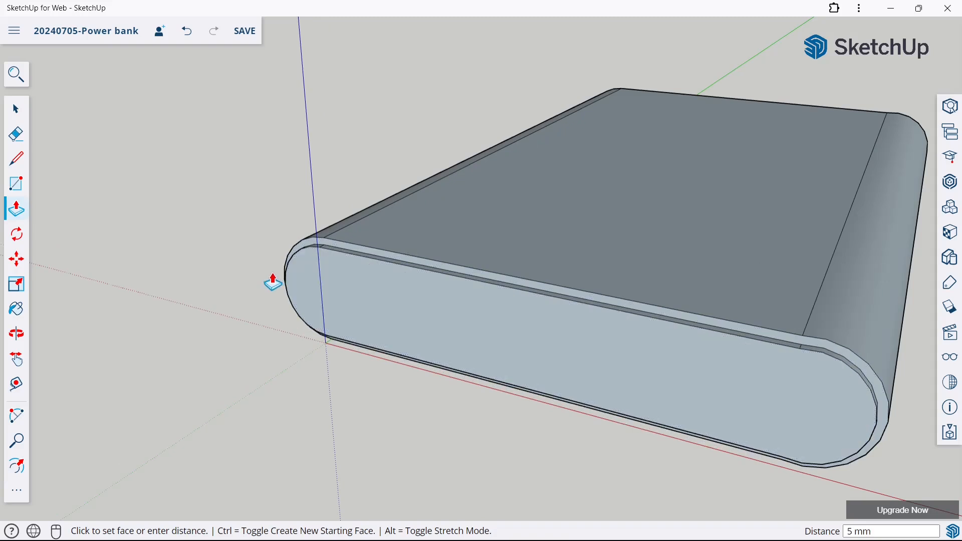
# Offset the outline of the opposite end face 5 mm inward
pyautogui.scroll(-3, 271, 277)
pyautogui.moveTo(650, 209); pyautogui.dragTo(244, 339, button='middle')
pyautogui.click(16, 466)
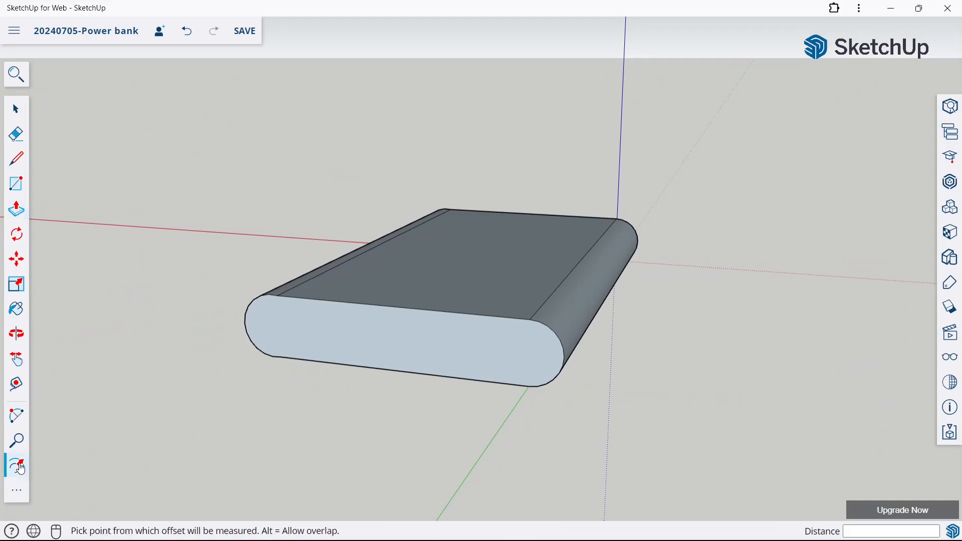
pyautogui.click(286, 356)
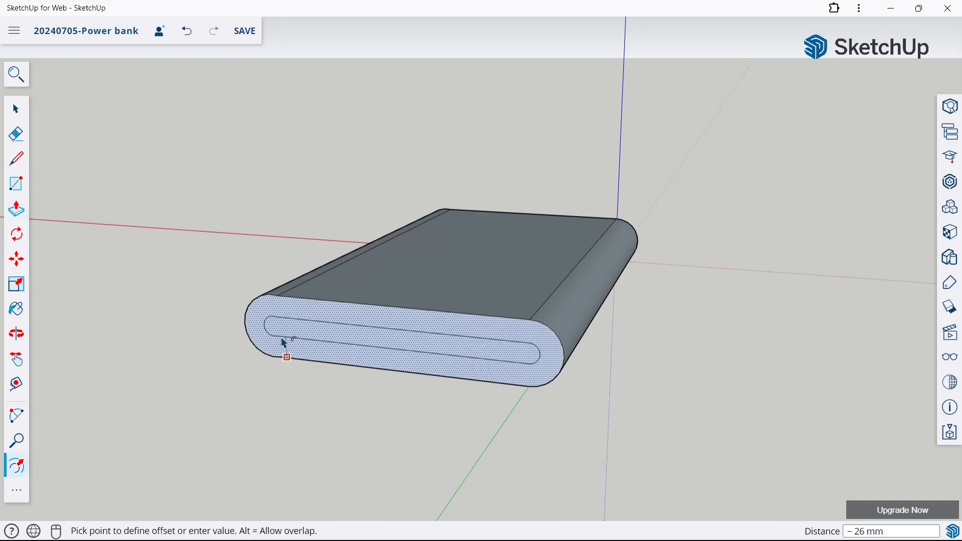
pyautogui.press('Return')
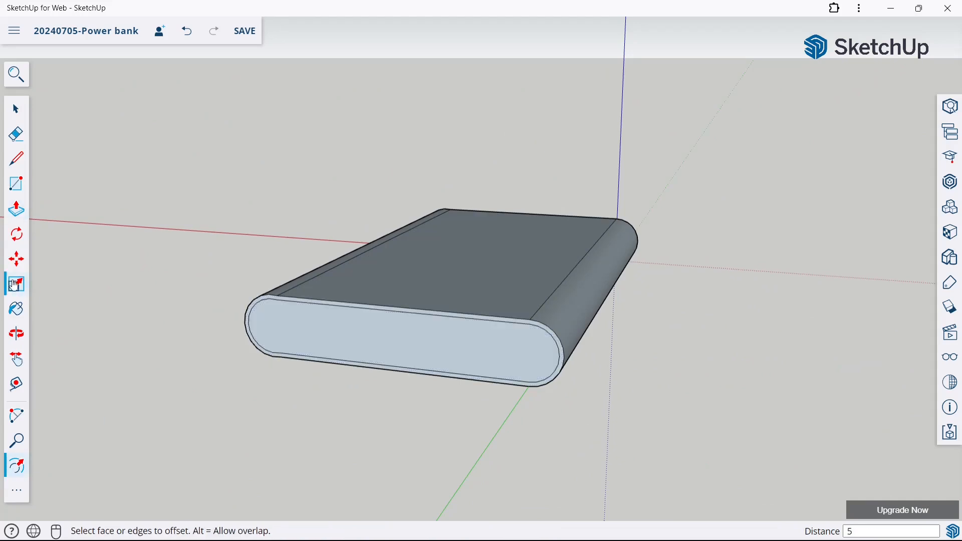
# Pull the inner area of the opposite end face outward by 5 mm
pyautogui.click(17, 208)
pyautogui.scroll(3, 395, 306)
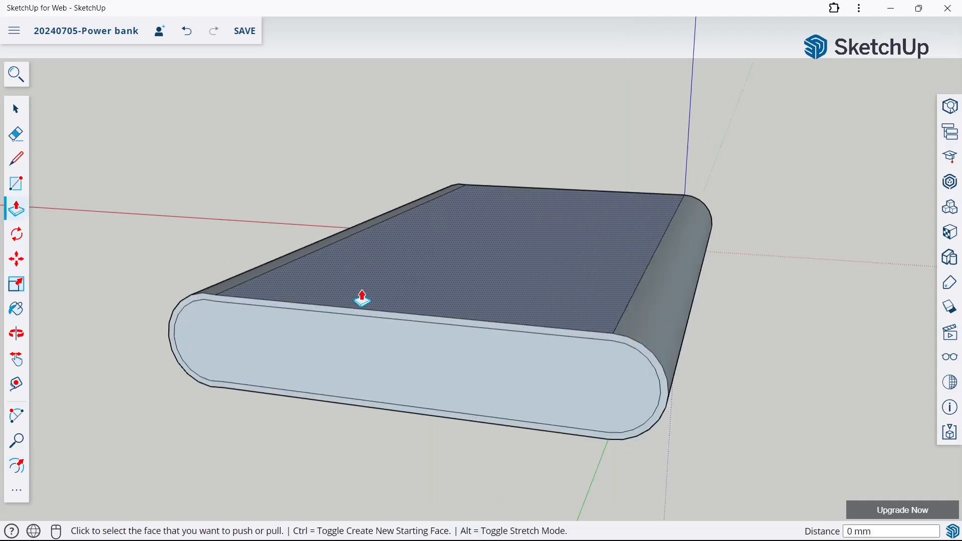
pyautogui.click(220, 324)
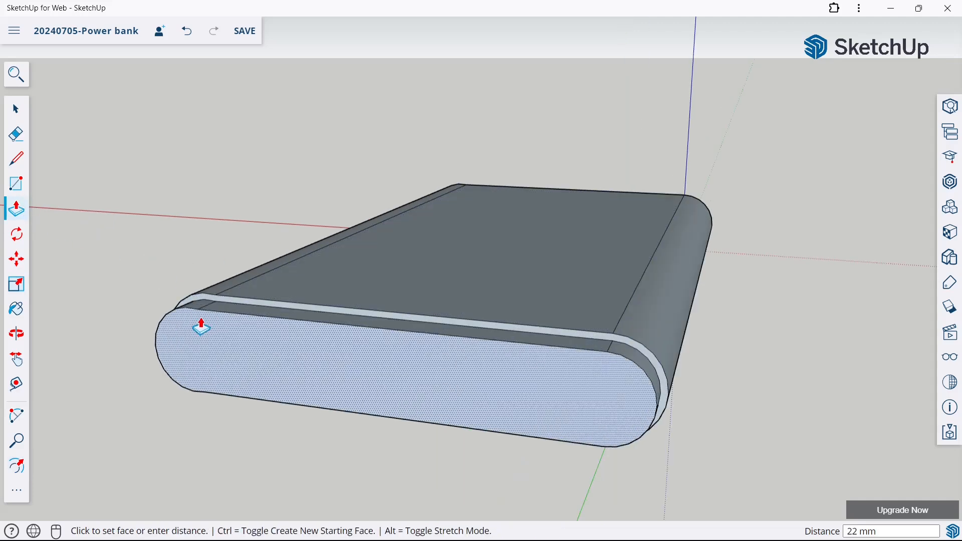
pyautogui.press('Return')
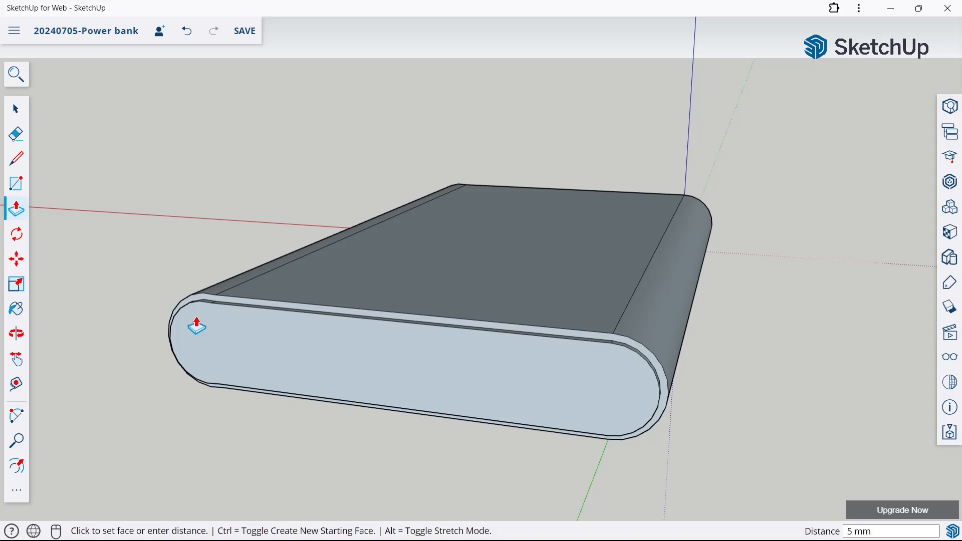
pyautogui.click(15, 108)
pyautogui.moveTo(163, 187); pyautogui.dragTo(414, 304, button='middle')
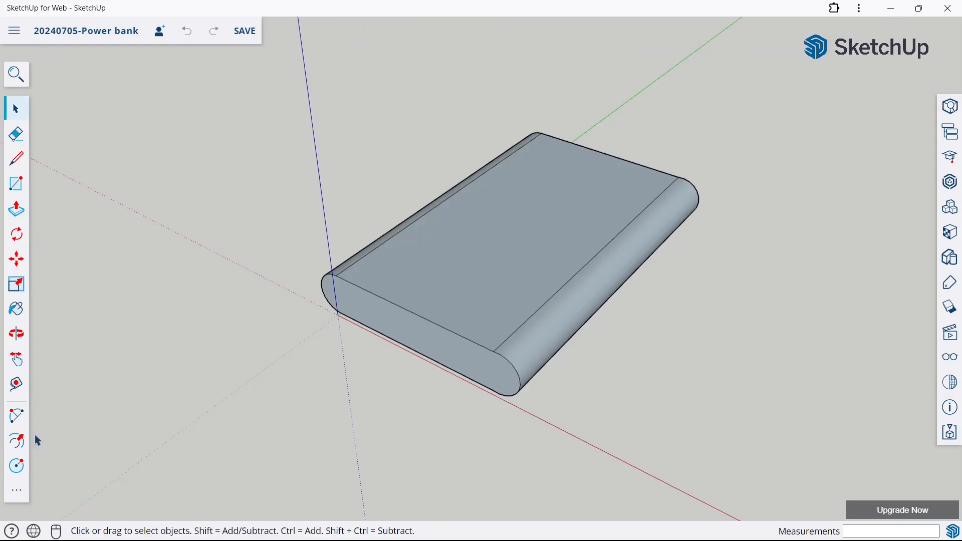
# Draw two concentric circles with 26 mm and 23 mm radii on the front end face, near the rounded end at the origin
pyautogui.click(16, 465)
pyautogui.moveTo(224, 369); pyautogui.dragTo(369, 204, button='middle')
pyautogui.scroll(5, 315, 302)
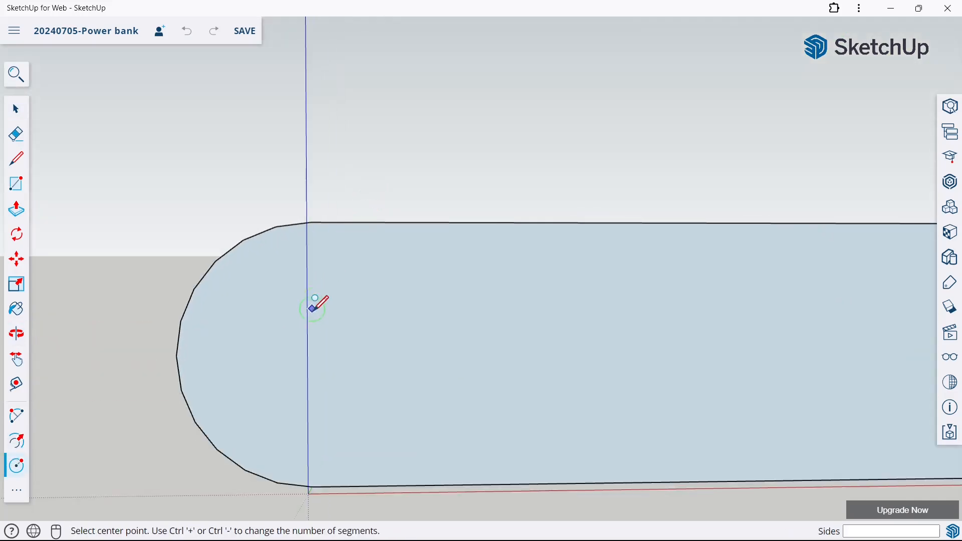
pyautogui.click(316, 361)
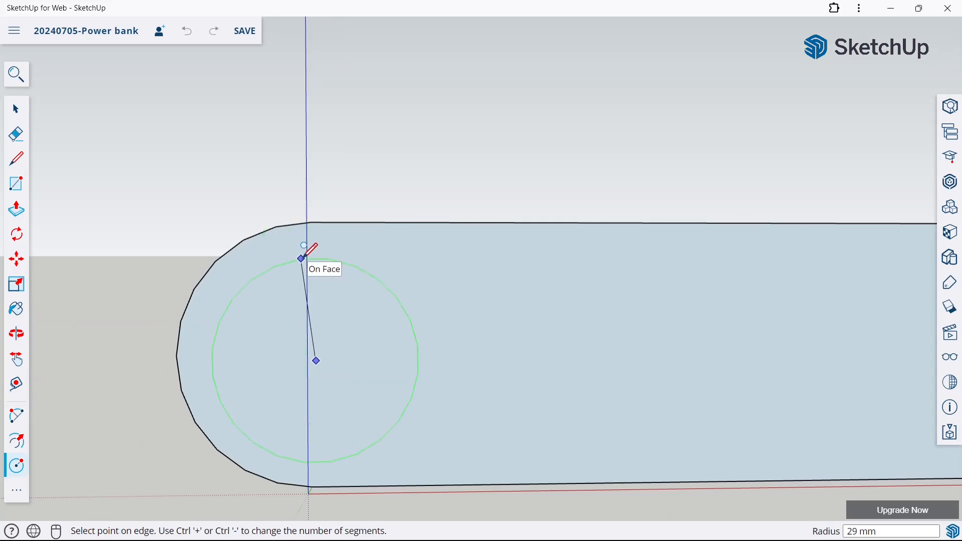
pyautogui.write('26')
pyautogui.press('Return')
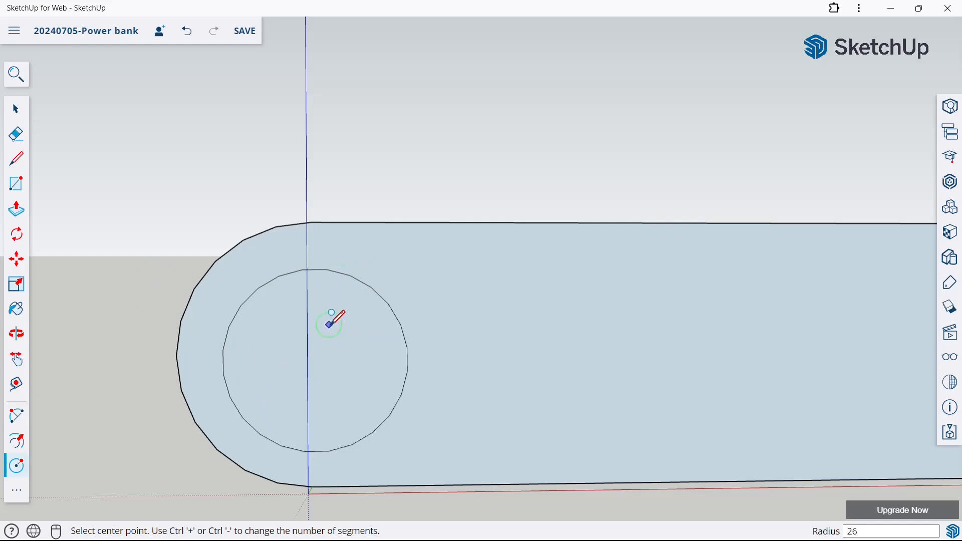
pyautogui.click(316, 360)
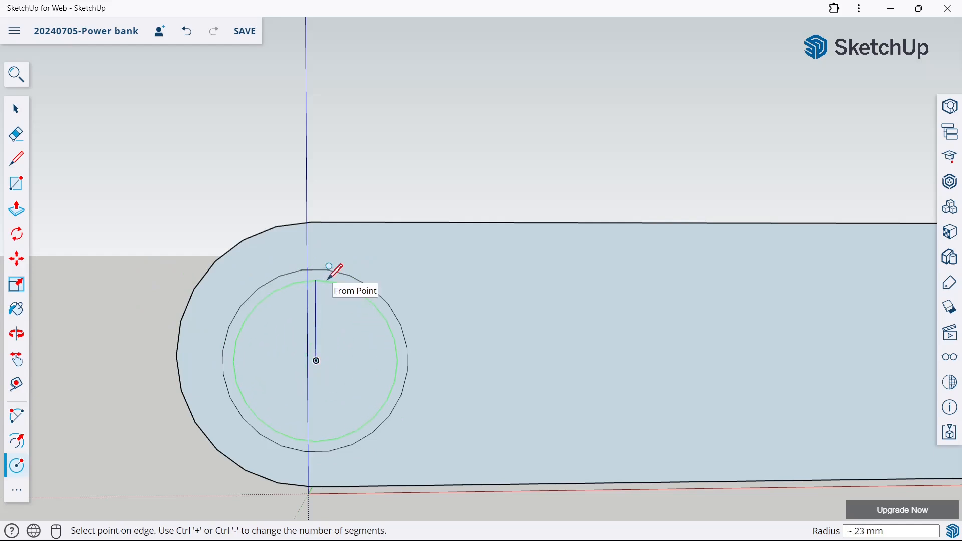
pyautogui.click(328, 279)
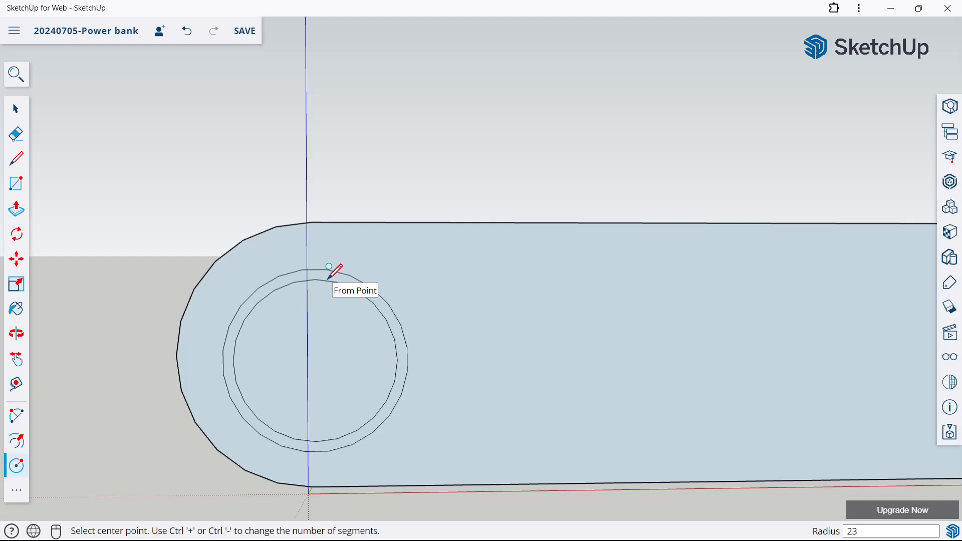
# Pull the ring between the two concentric circles outward by 3 mm
pyautogui.click(16, 208)
pyautogui.scroll(-1, 99, 194)
pyautogui.moveTo(98, 194); pyautogui.dragTo(224, 241, button='middle')
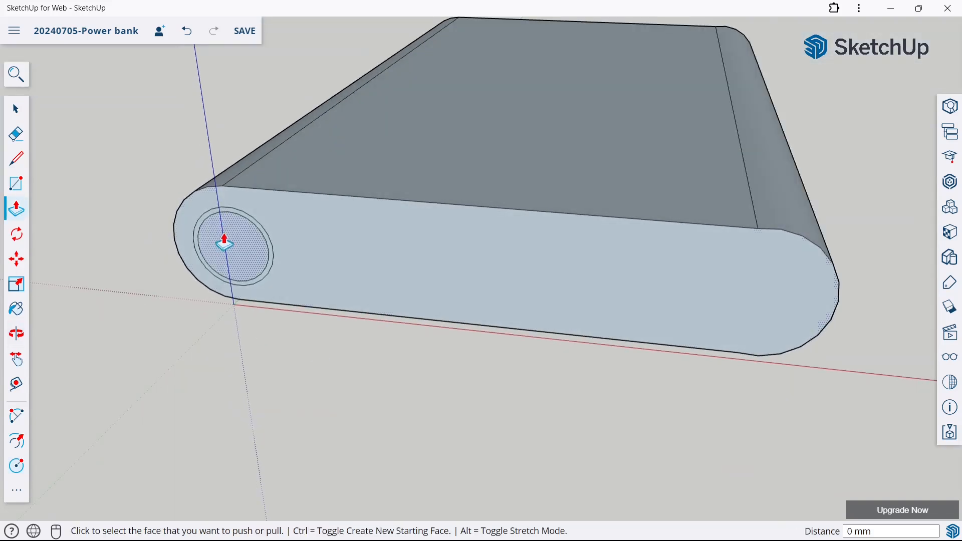
pyautogui.scroll(2, 242, 228)
pyautogui.click(242, 227)
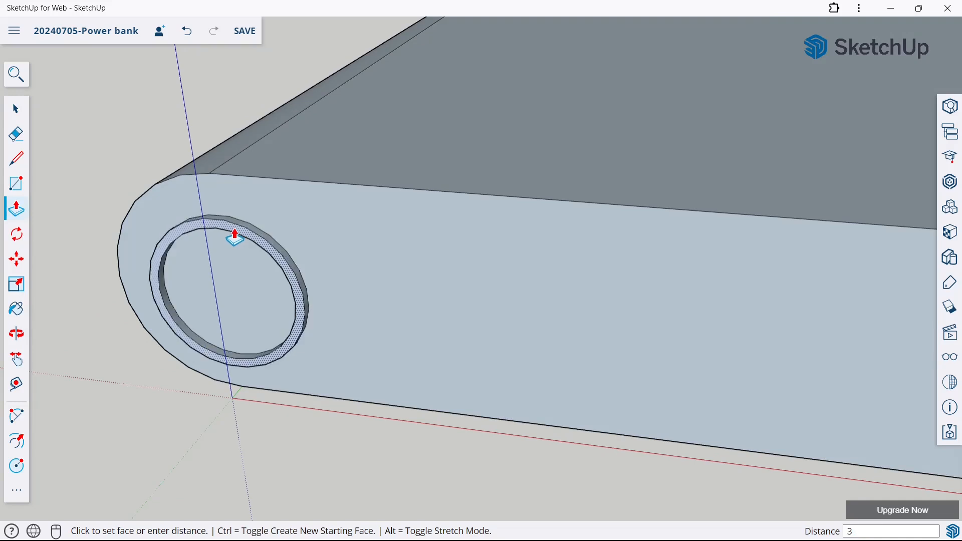
pyautogui.press('Return')
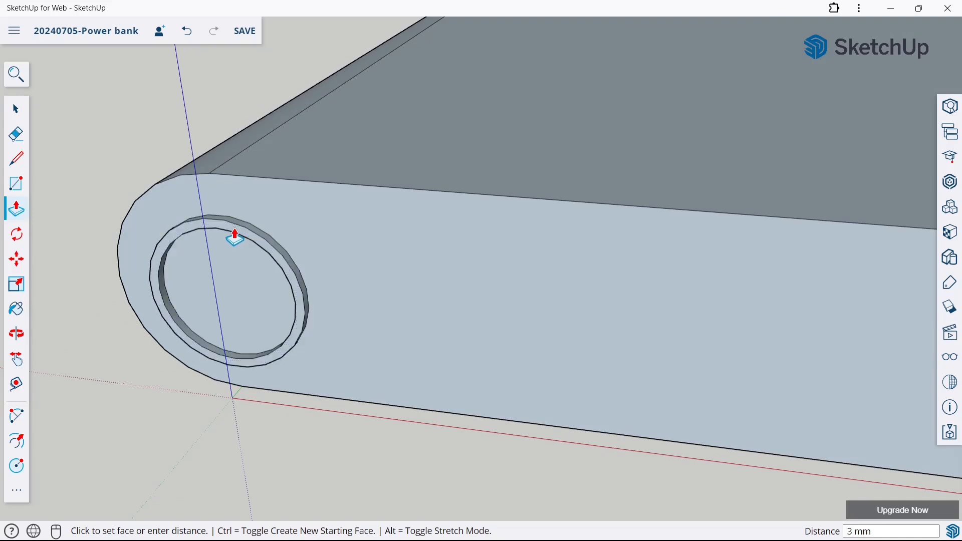
# Draw two concentric circles with 15 mm and 13 mm radii inside the raised ring on the front end face
pyautogui.scroll(-3, 234, 236)
pyautogui.click(16, 109)
pyautogui.scroll(-3, 213, 241)
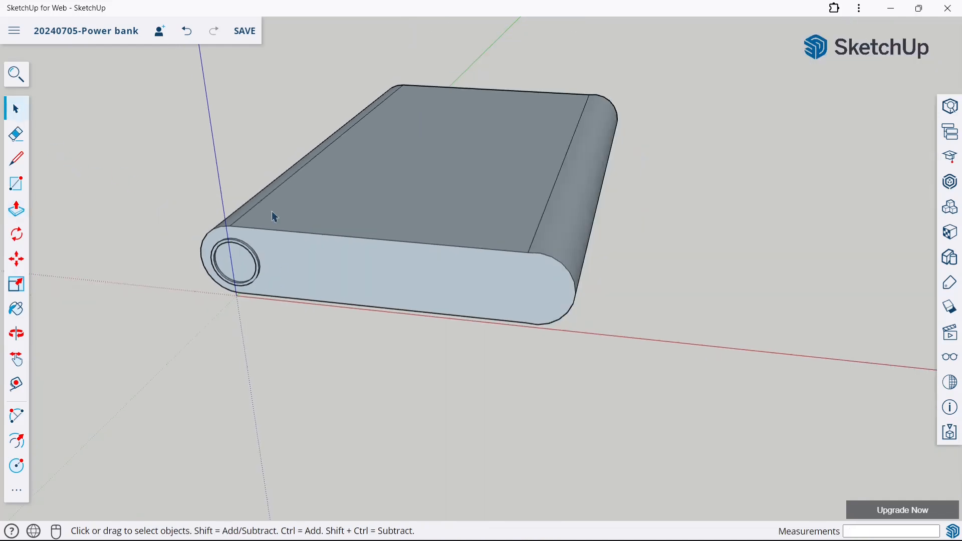
pyautogui.scroll(-3, 375, 334)
pyautogui.scroll(5, 375, 181)
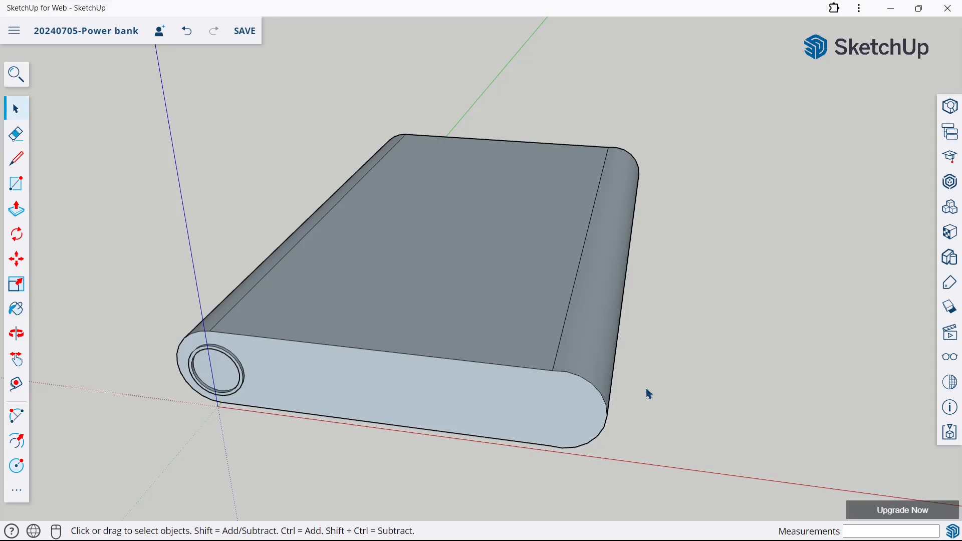
pyautogui.scroll(-2, 382, 332)
pyautogui.scroll(4, 91, 368)
pyautogui.moveTo(260, 335); pyautogui.dragTo(444, 168, button='middle')
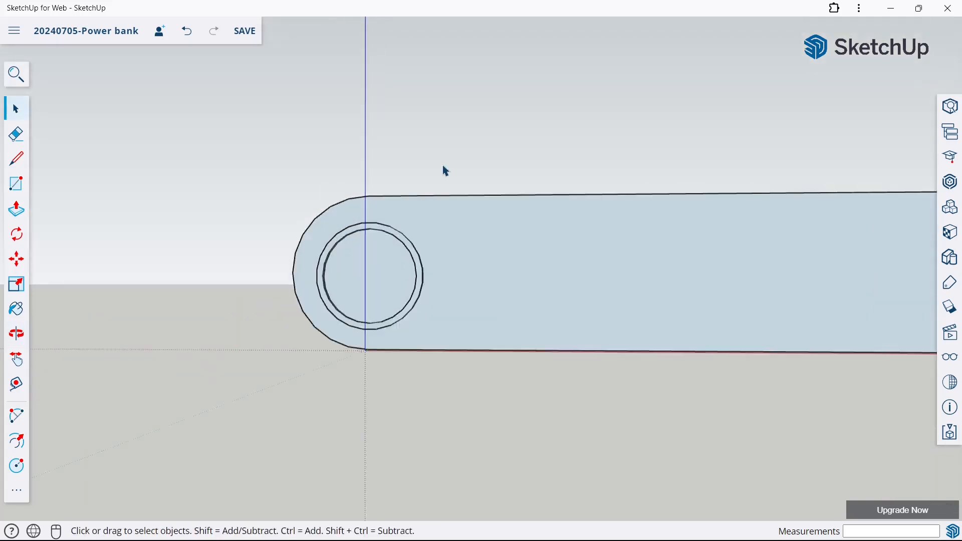
pyautogui.scroll(4, 443, 169)
pyautogui.moveTo(408, 276); pyautogui.dragTo(433, 258, button='middle')
pyautogui.click(16, 466)
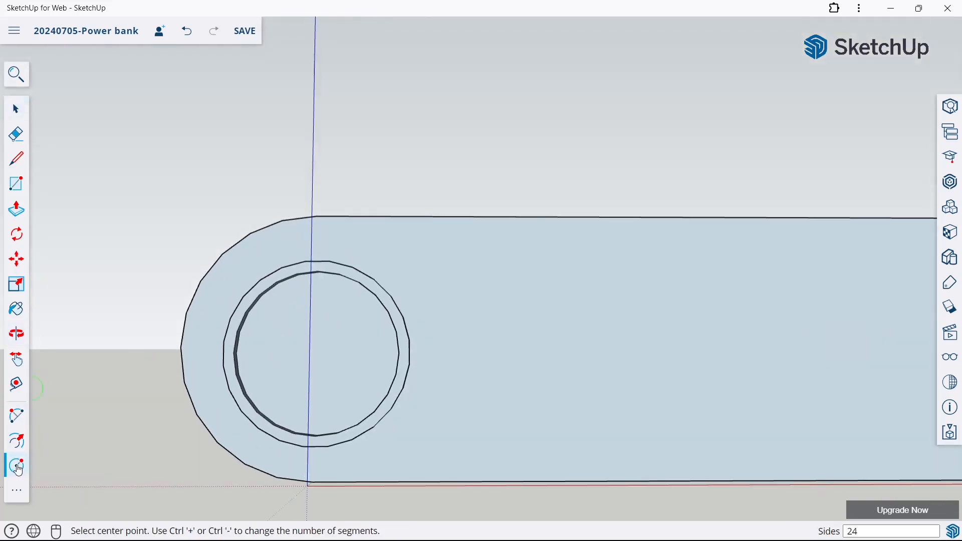
pyautogui.click(318, 353)
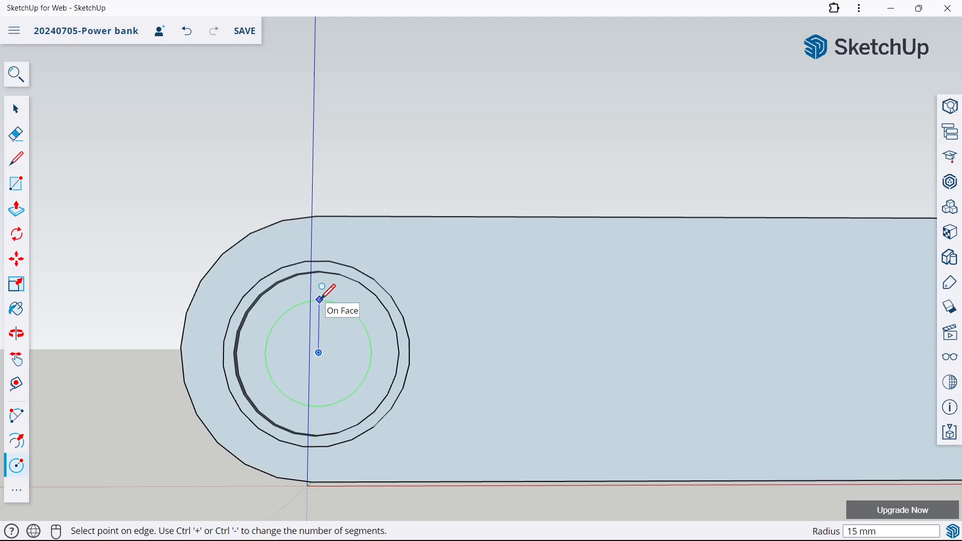
pyautogui.click(319, 300)
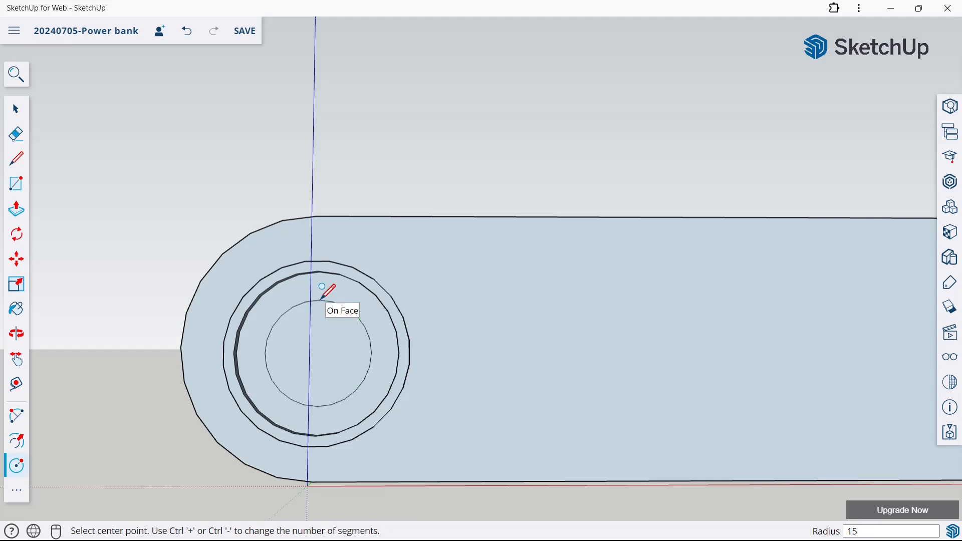
pyautogui.click(318, 353)
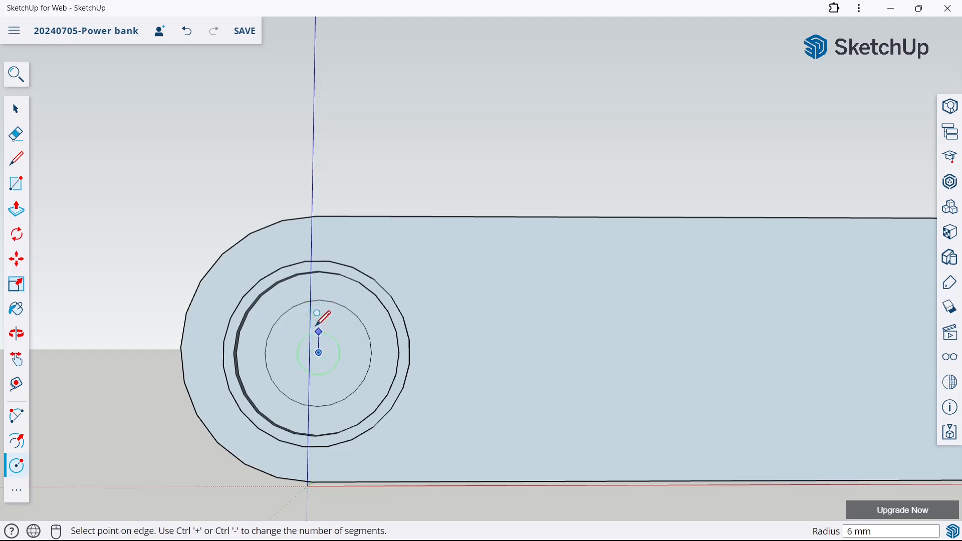
pyautogui.click(313, 305)
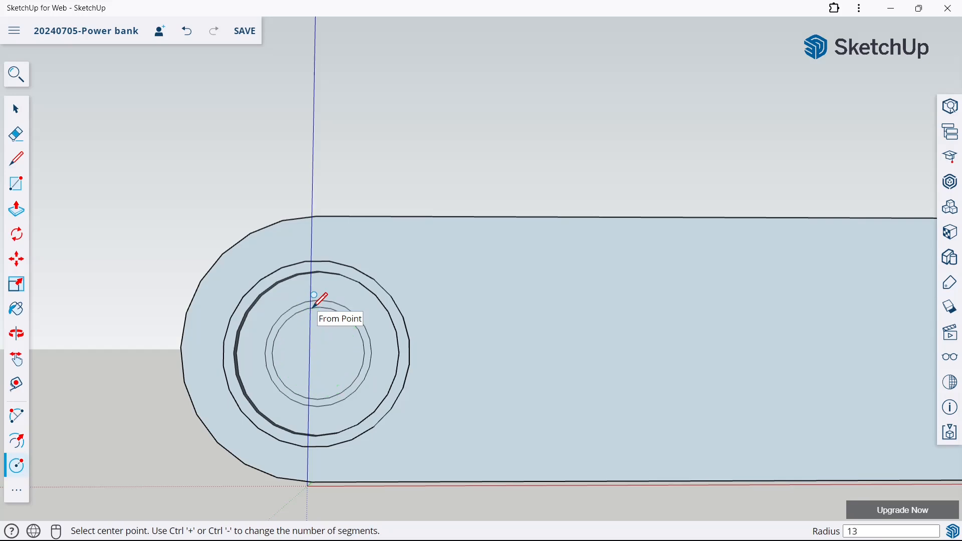
# Draw a small half-circle arc bridging the 15 mm and 13 mm circles at their upper right
pyautogui.click(8, 490)
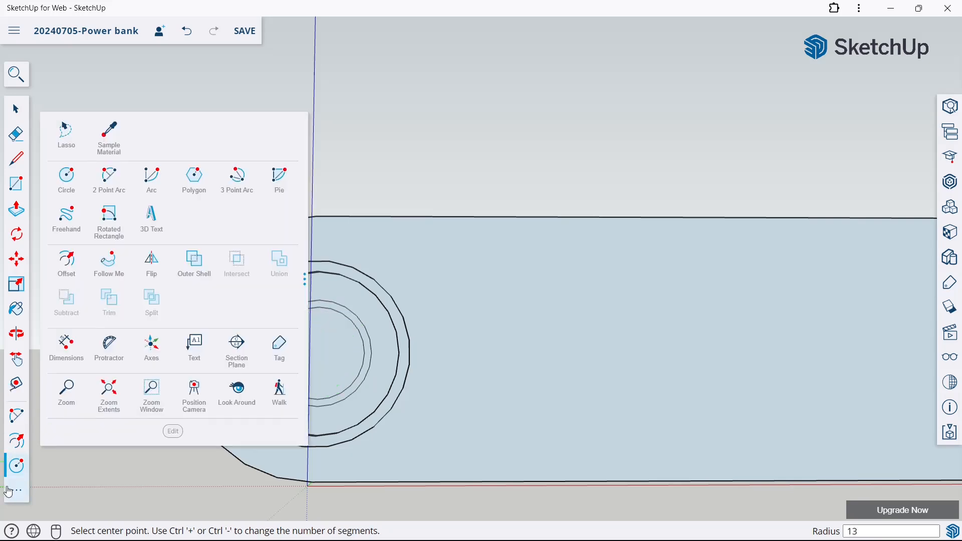
pyautogui.click(116, 174)
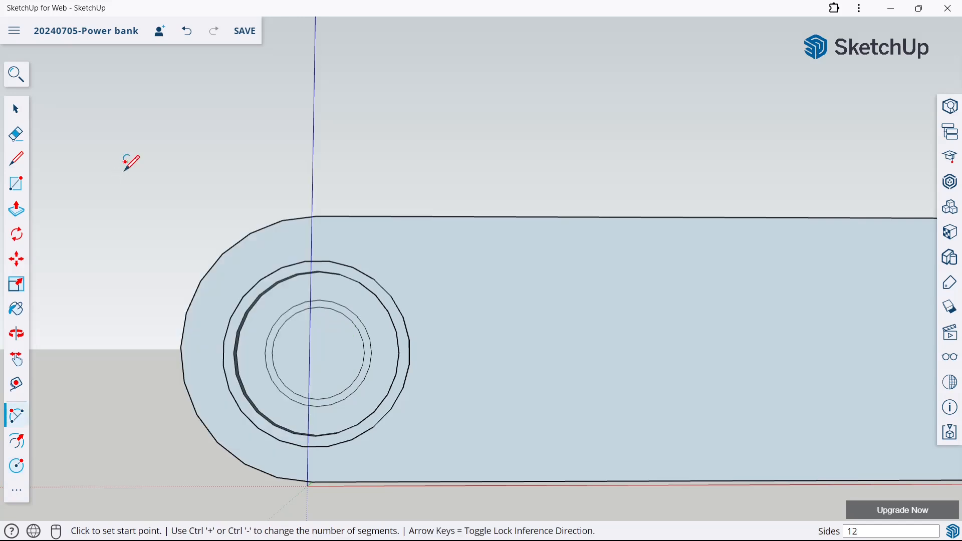
pyautogui.scroll(3, 308, 319)
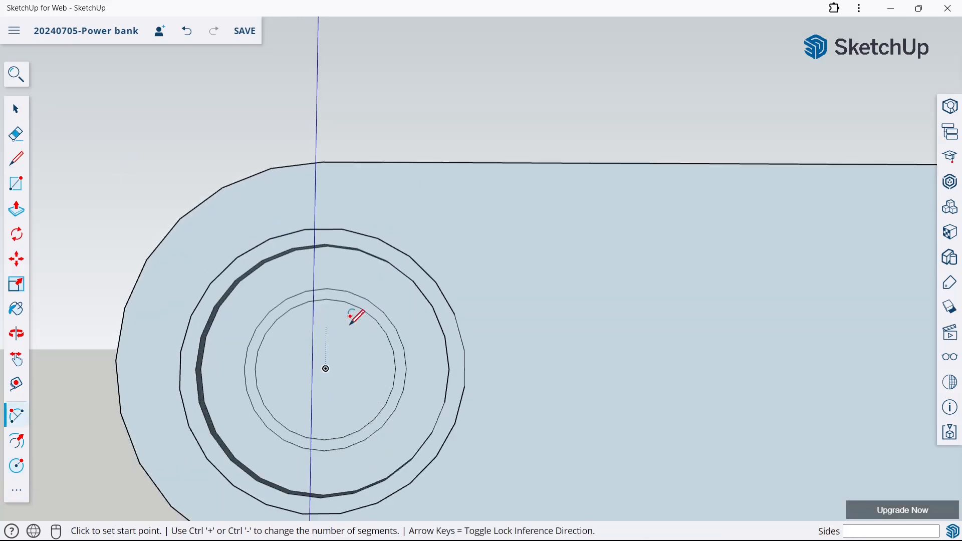
pyautogui.scroll(2, 388, 328)
pyautogui.click(388, 334)
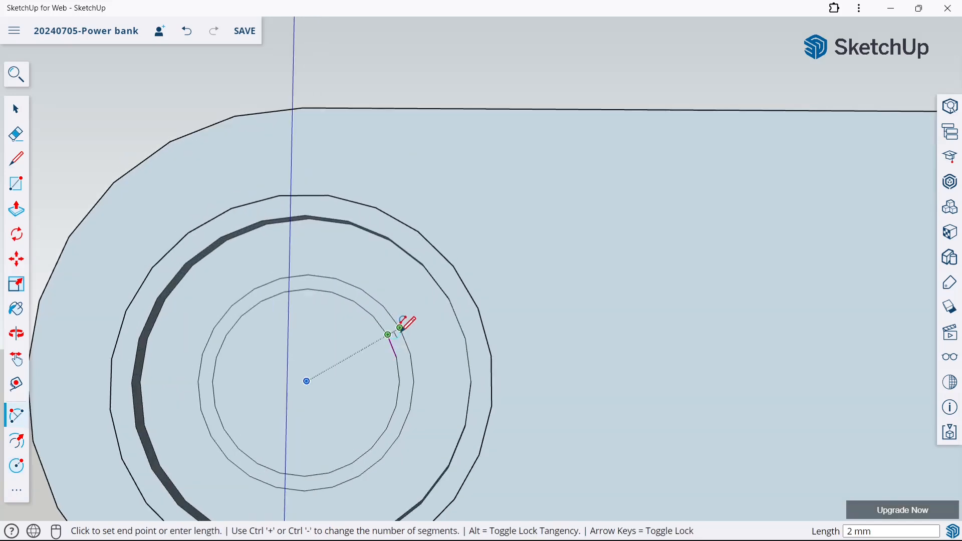
pyautogui.click(400, 329)
pyautogui.click(395, 339)
# Draw a matching half-circle arc between the two inner circles at their lower right
pyautogui.scroll(-2, 386, 314)
pyautogui.scroll(2, 391, 391)
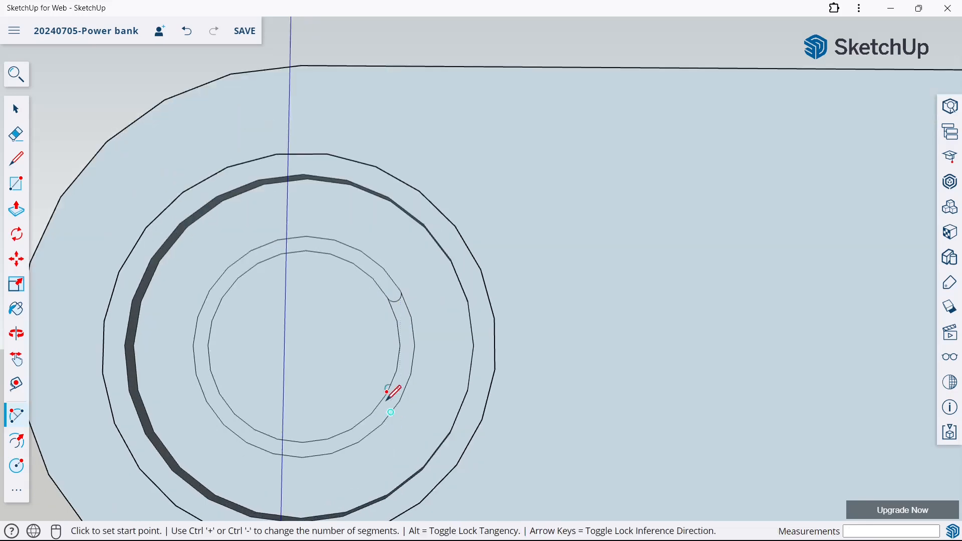
pyautogui.click(386, 393)
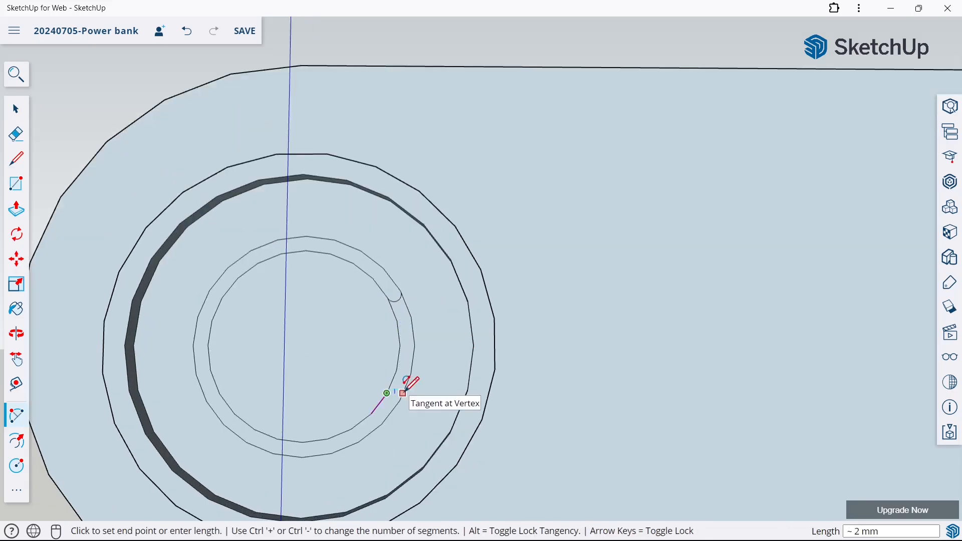
pyautogui.press('Escape')
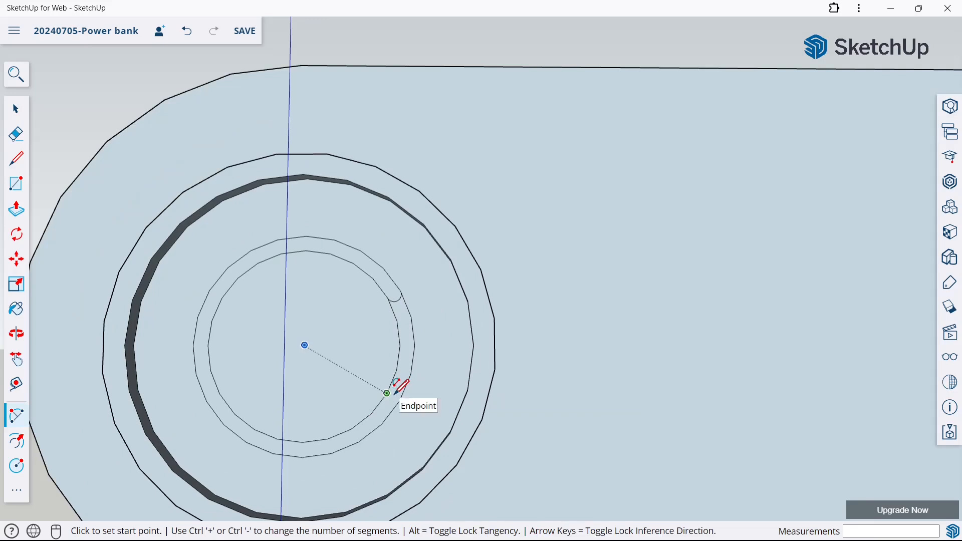
pyautogui.click(386, 393)
pyautogui.click(400, 397)
pyautogui.click(407, 390)
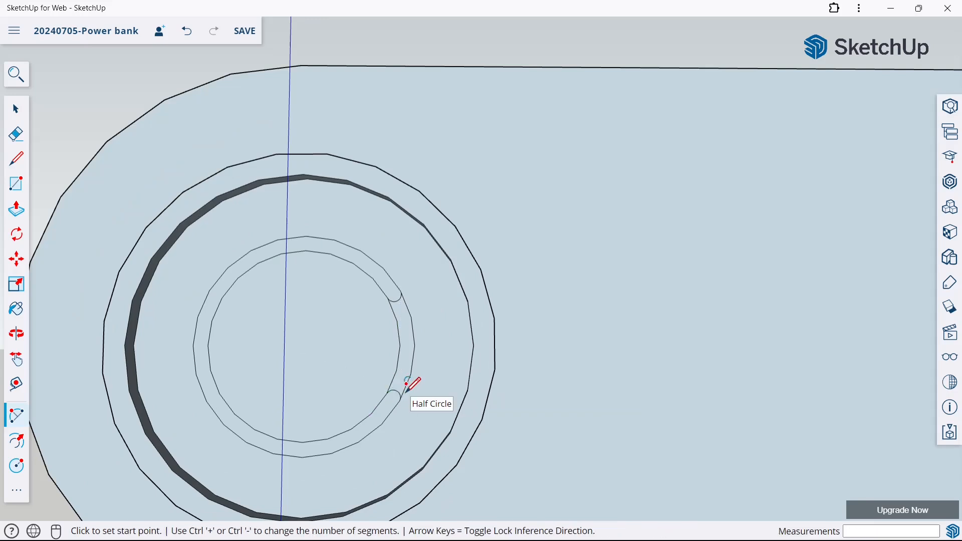
# Erase the circle segments between the two half-circle arcs, leaving a C-shaped band open on the right
pyautogui.click(16, 134)
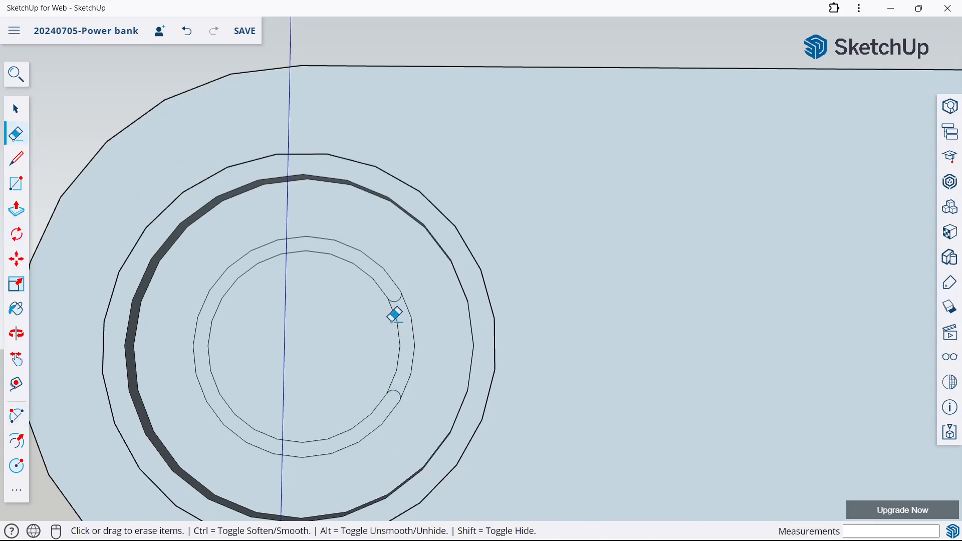
pyautogui.moveTo(393, 316); pyautogui.dragTo(411, 318)
pyautogui.scroll(-5, 413, 315)
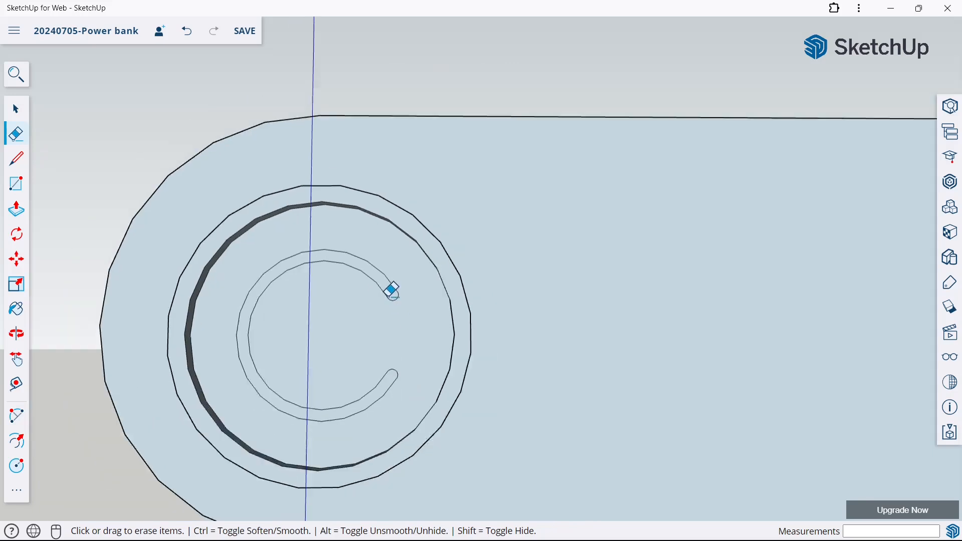
# Draw a horizontal rectangle of about 11 by 4 mm in the opening of the C-shaped band
pyautogui.click(20, 193)
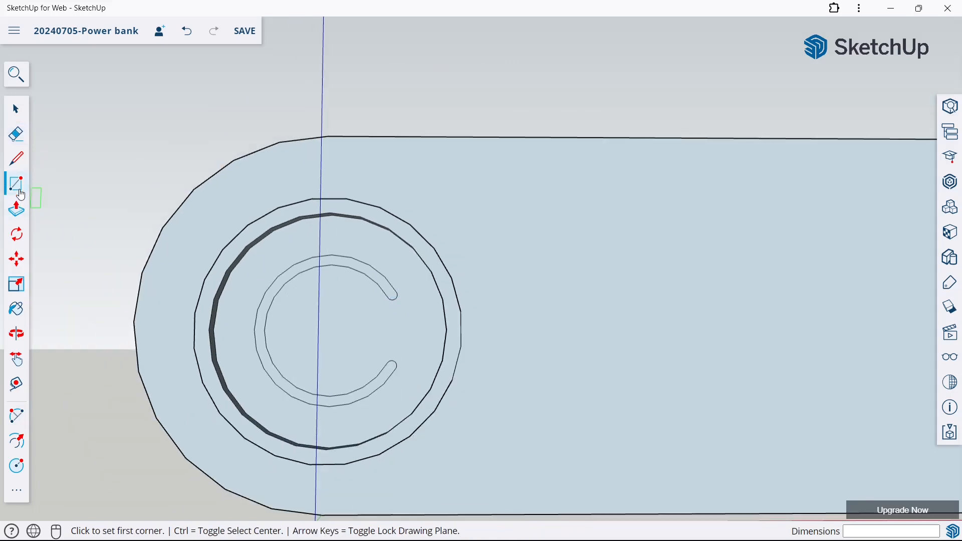
pyautogui.click(356, 323)
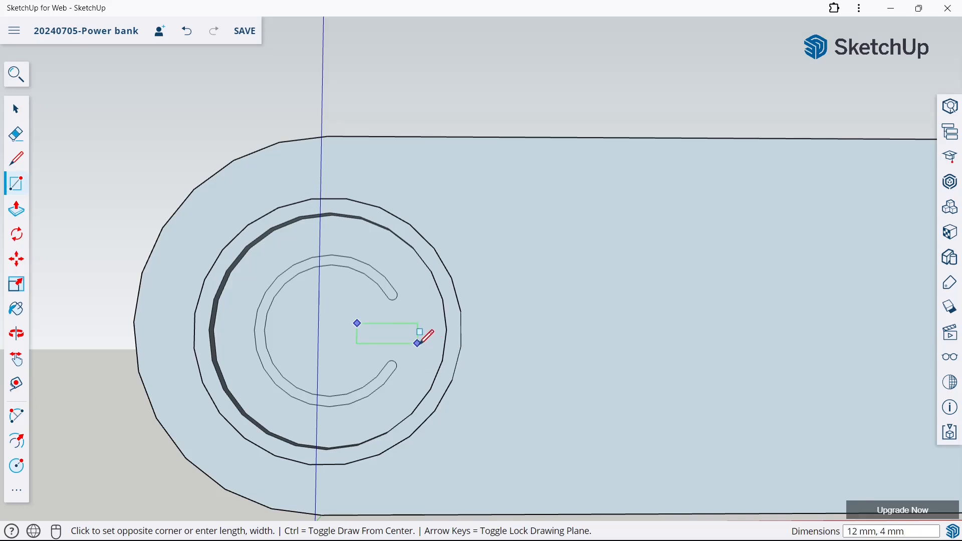
pyautogui.scroll(4, 419, 340)
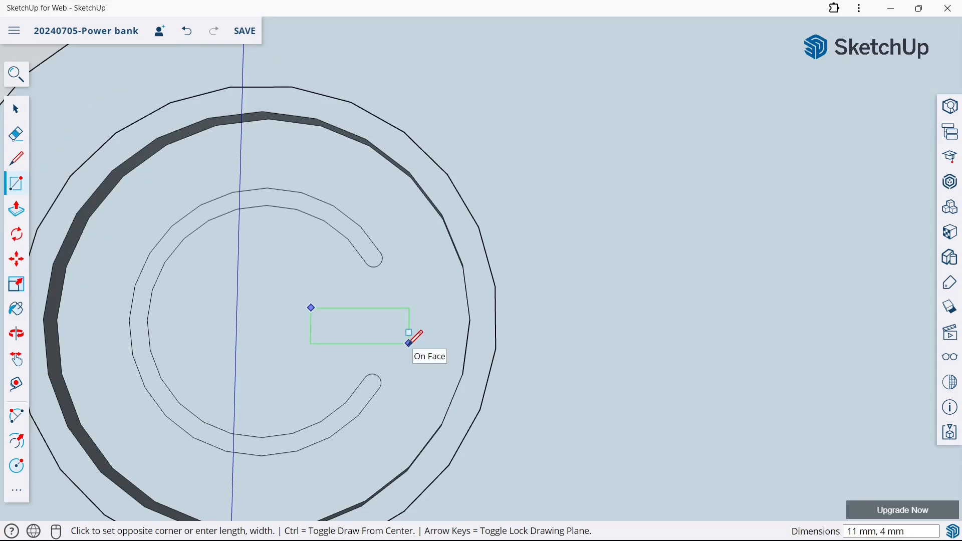
pyautogui.click(408, 344)
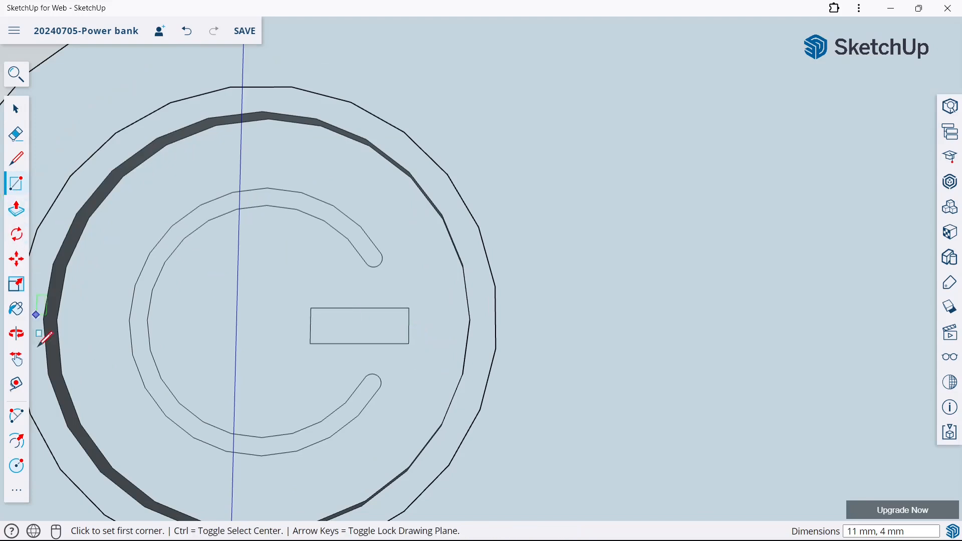
# Add outward half-circle arcs with a 2 mm bulge to both short ends of the rectangle
pyautogui.click(16, 415)
pyautogui.click(409, 307)
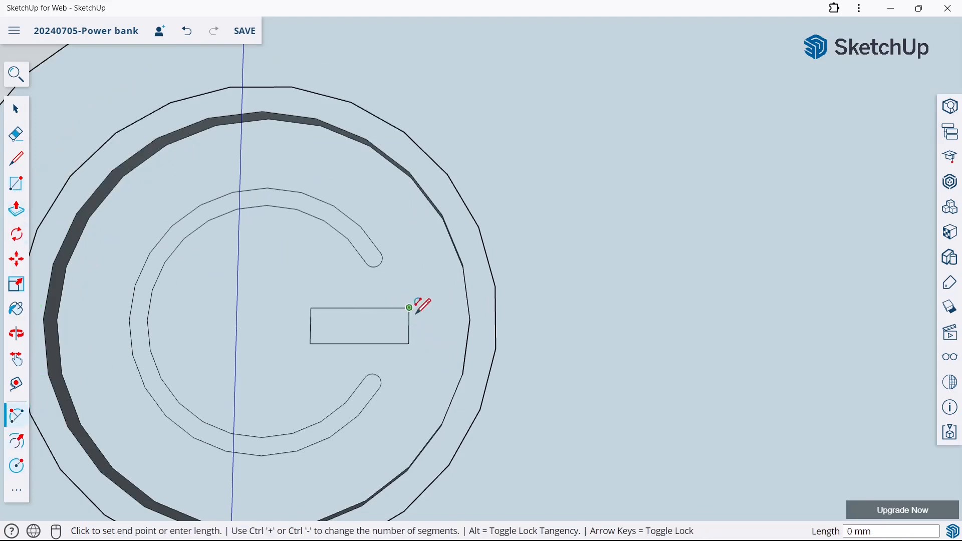
pyautogui.press('Escape')
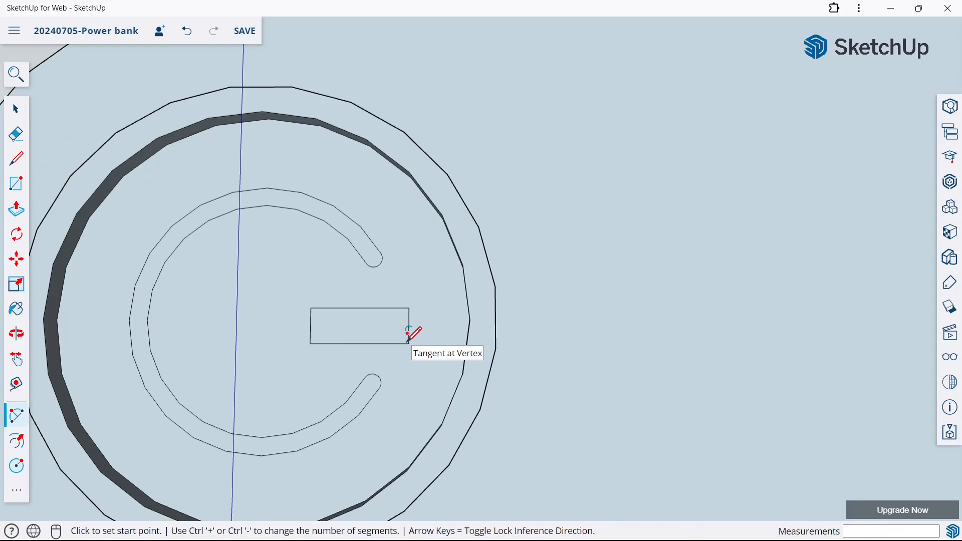
pyautogui.click(409, 343)
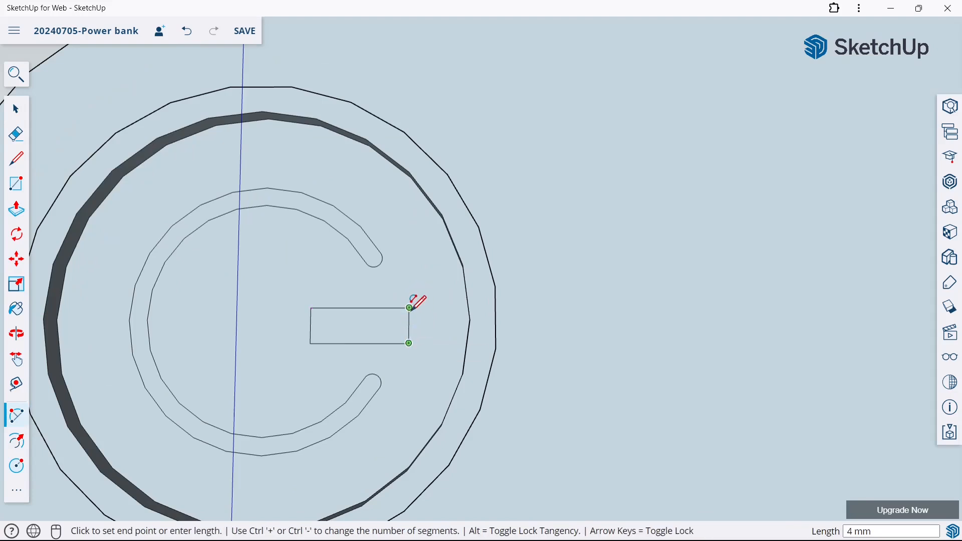
pyautogui.click(409, 307)
pyautogui.click(425, 314)
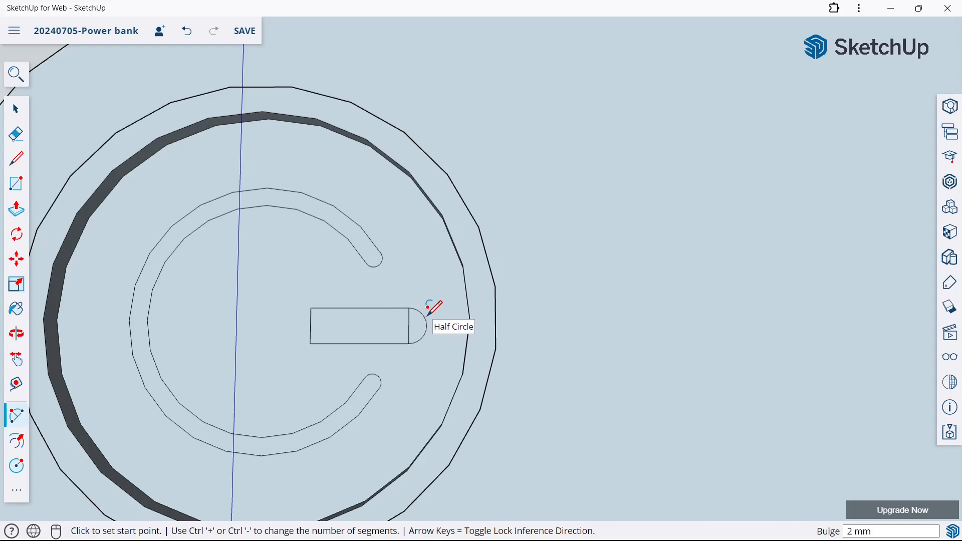
pyautogui.click(311, 307)
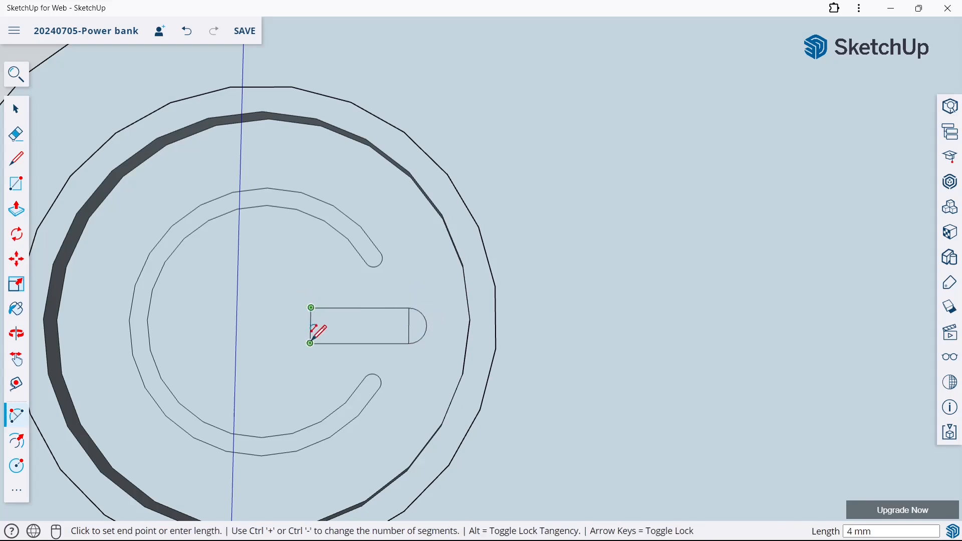
pyautogui.click(310, 343)
pyautogui.click(293, 326)
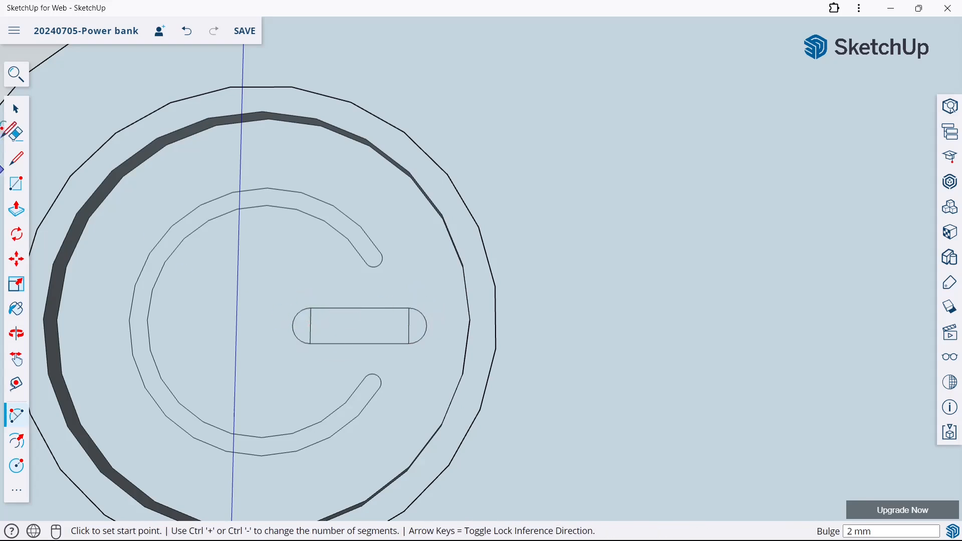
# Erase the rectangle's two short edges so that it forms one rounded bar with the arcs
pyautogui.click(16, 134)
pyautogui.click(311, 320)
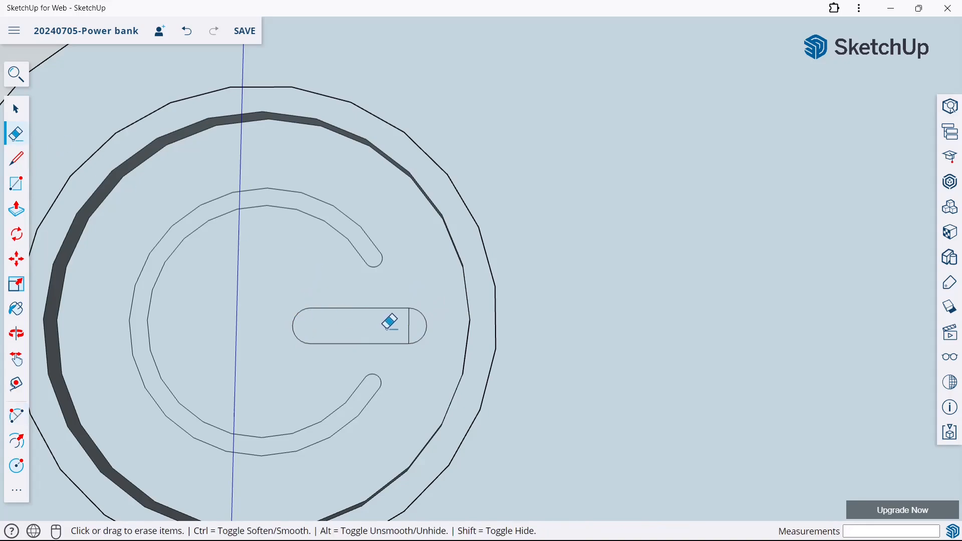
pyautogui.click(409, 323)
# Pull the C-shaped band and the rounded bar of the power symbol outward by 2 mm
pyautogui.click(16, 234)
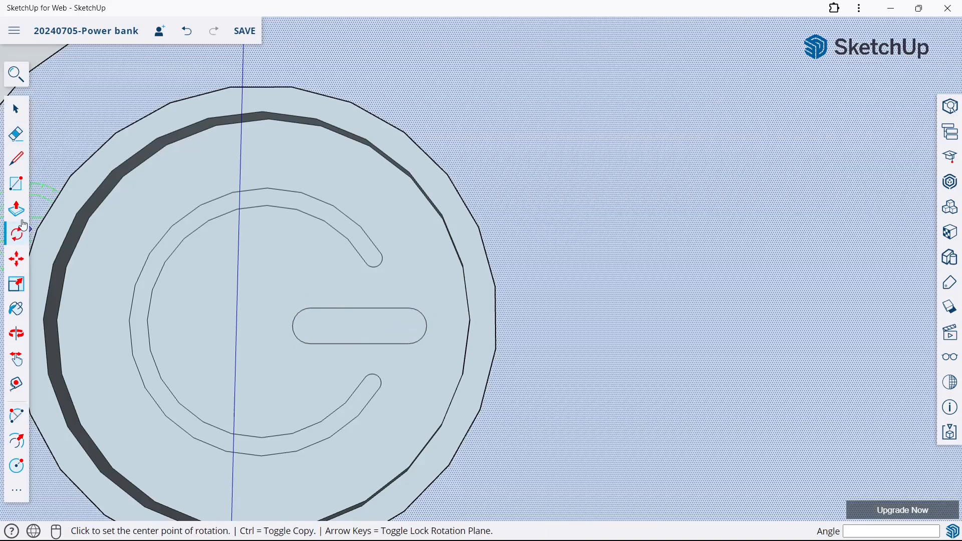
pyautogui.click(17, 209)
pyautogui.scroll(-3, 305, 235)
pyautogui.moveTo(543, 218); pyautogui.dragTo(350, 242, button='middle')
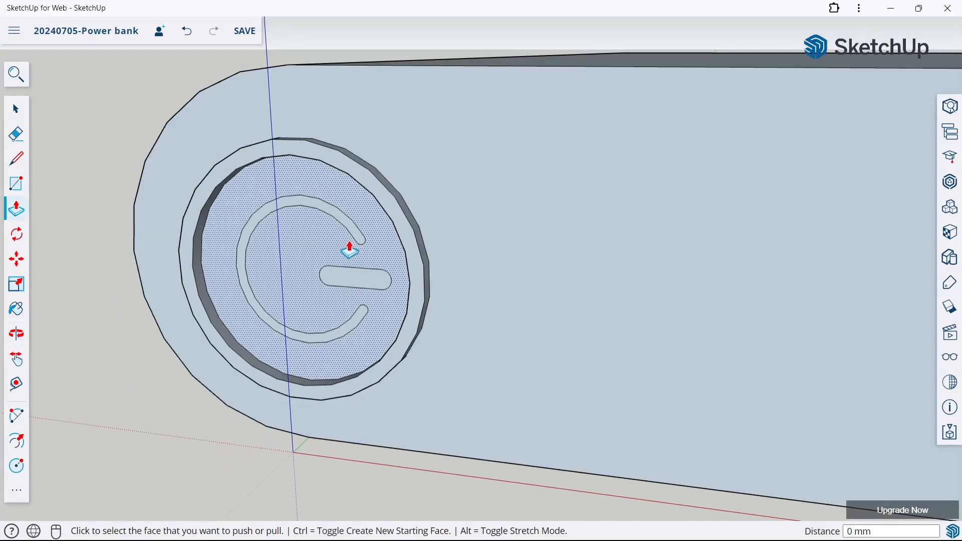
pyautogui.click(350, 241)
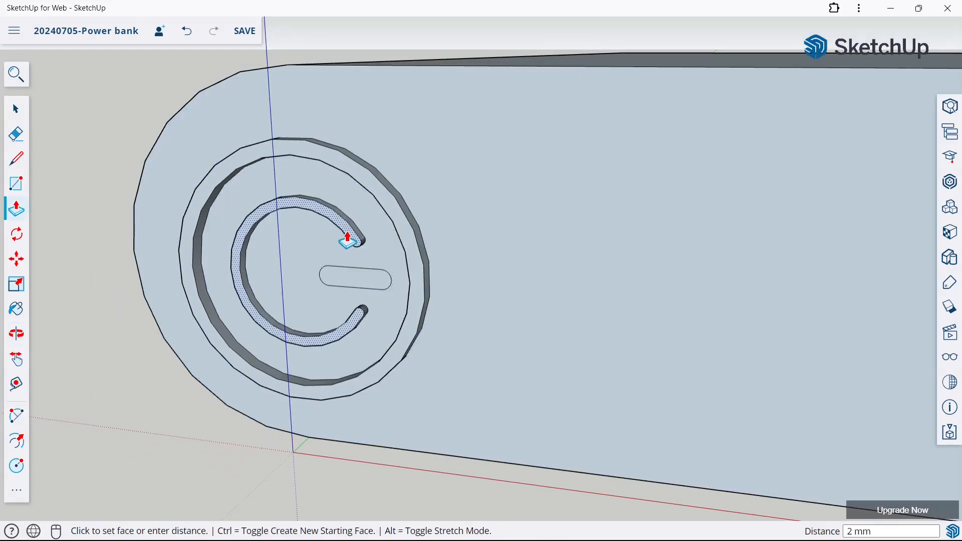
pyautogui.click(348, 240)
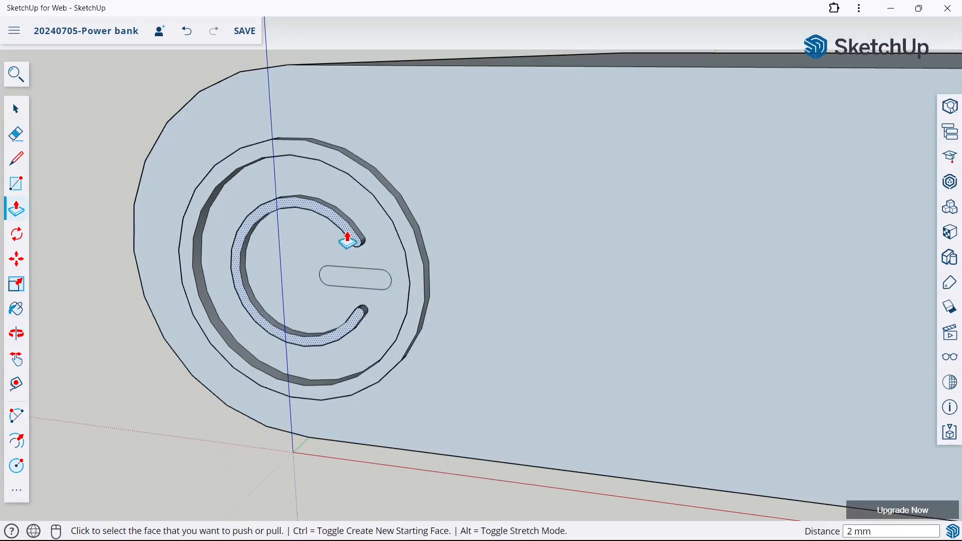
pyautogui.click(356, 279)
pyautogui.click(355, 281)
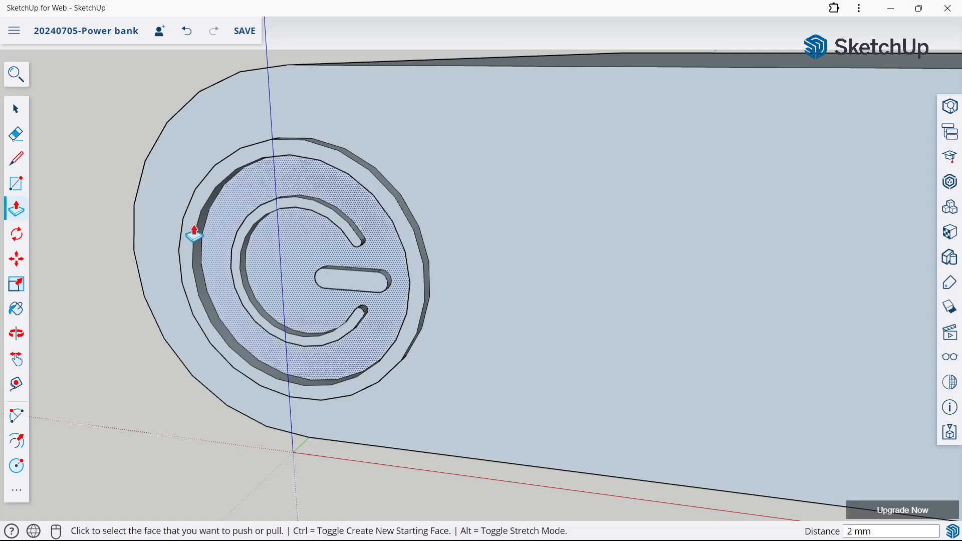
pyautogui.click(13, 118)
pyautogui.scroll(-5, 280, 249)
pyautogui.scroll(-5, 291, 254)
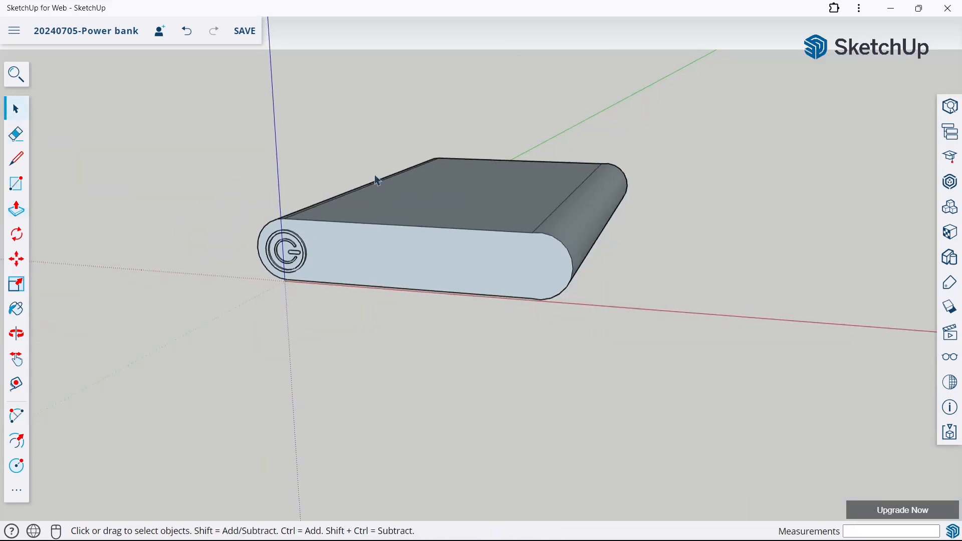
# Draw a horizontal rectangle of 50 by 15 mm on the end face, near the end opposite the power button
pyautogui.scroll(2, 418, 136)
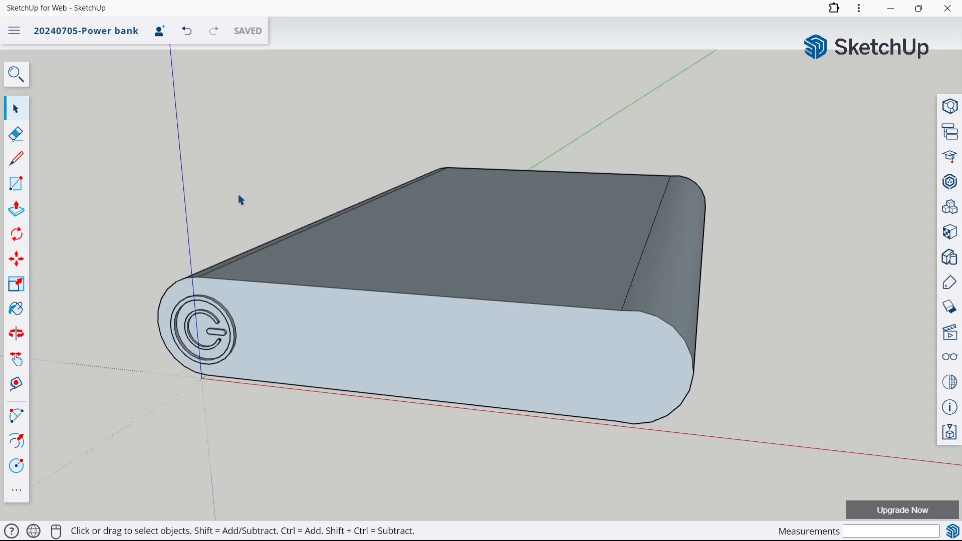
pyautogui.click(29, 179)
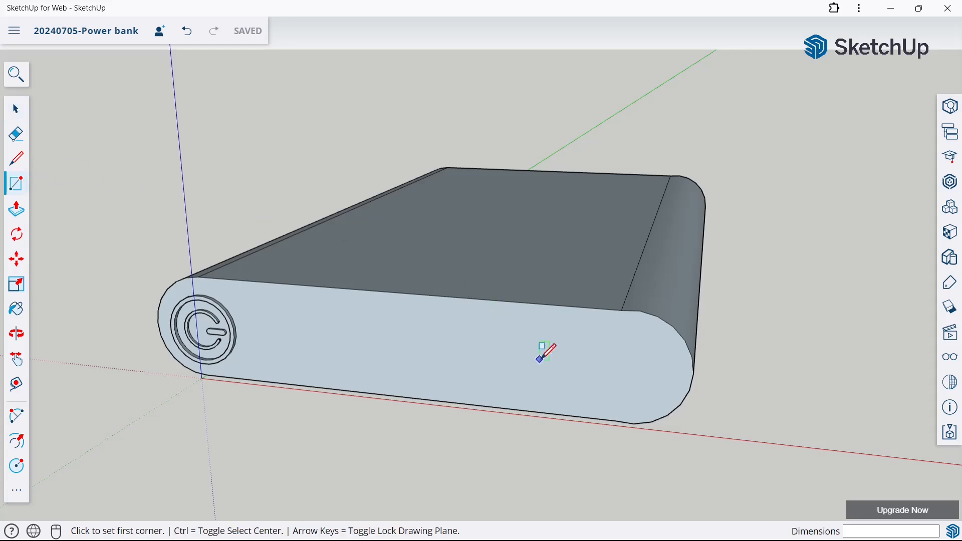
pyautogui.click(553, 347)
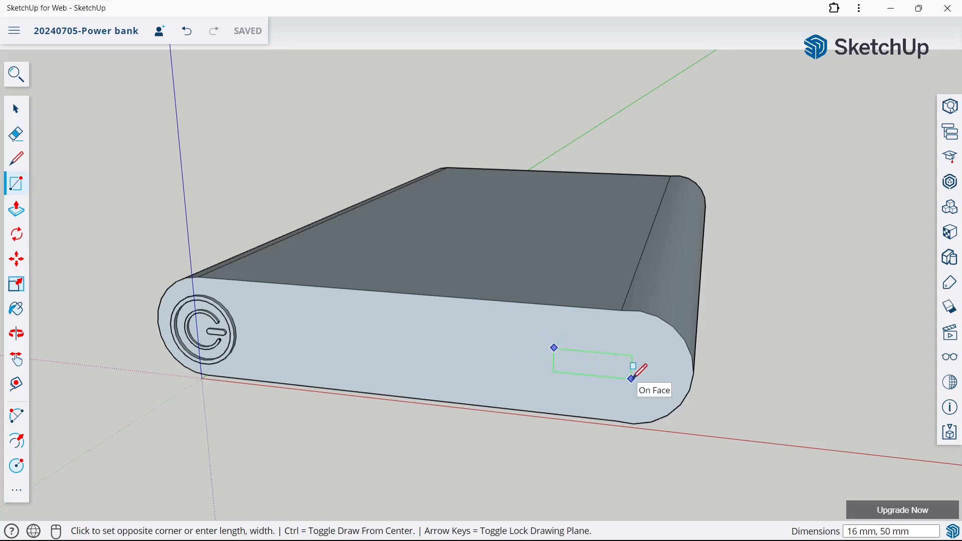
pyautogui.write('15')
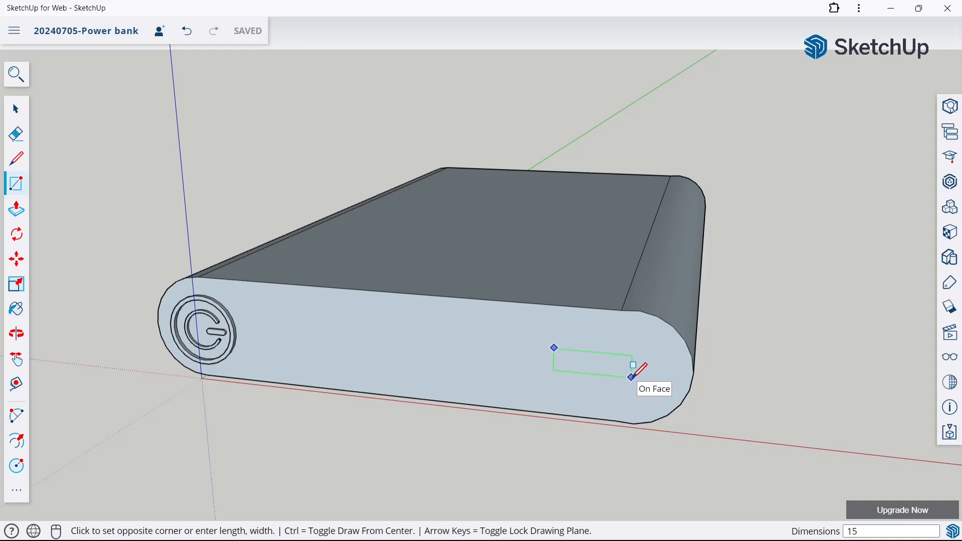
pyautogui.write(',50')
pyautogui.press('Return')
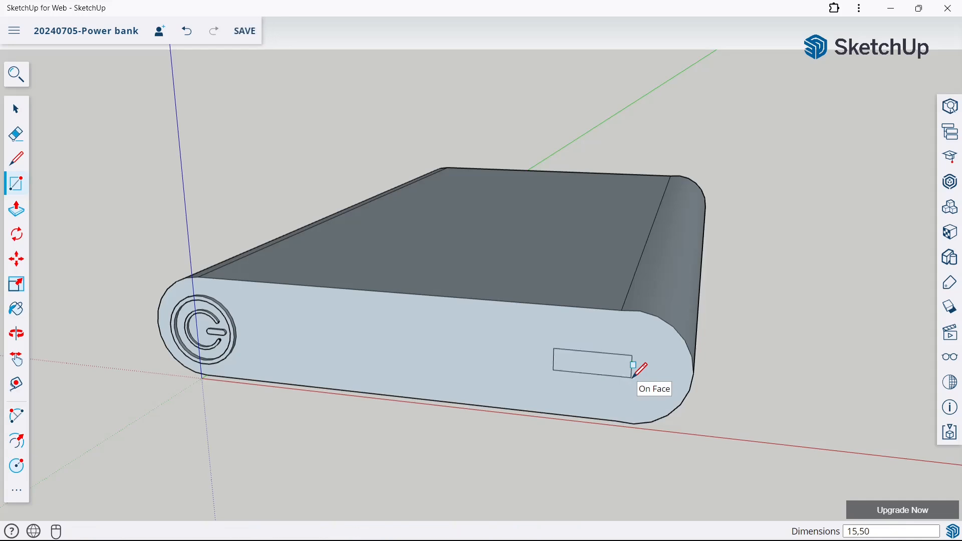
# Draw a narrow horizontal rectangle inside the 50 by 15 mm port outline, close to its upper edge
pyautogui.click(15, 210)
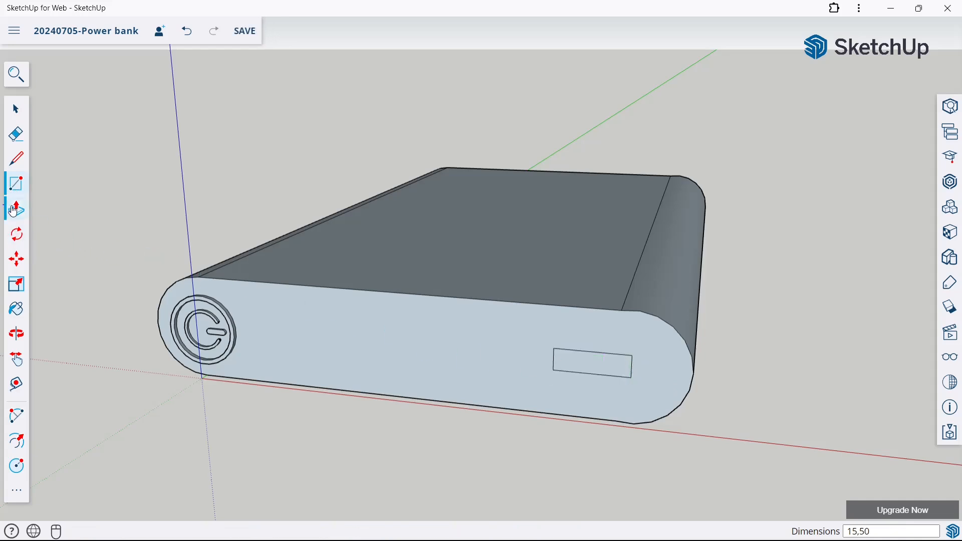
pyautogui.scroll(-2, 476, 178)
pyautogui.scroll(5, 556, 298)
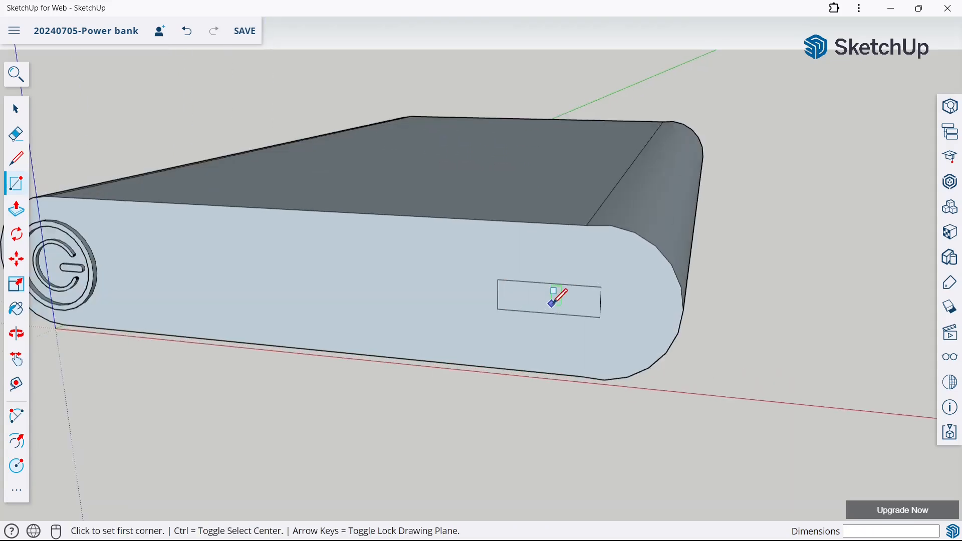
pyautogui.scroll(3, 550, 304)
pyautogui.click(469, 271)
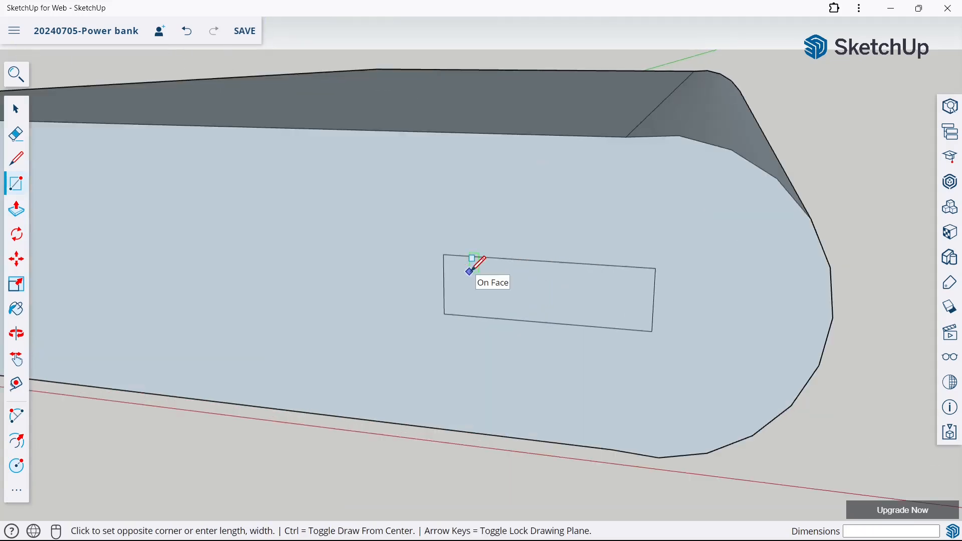
pyautogui.click(629, 295)
# Push the port face around the narrow rectangle 15 mm into the body to leave a tongue, and save the model
pyautogui.click(16, 208)
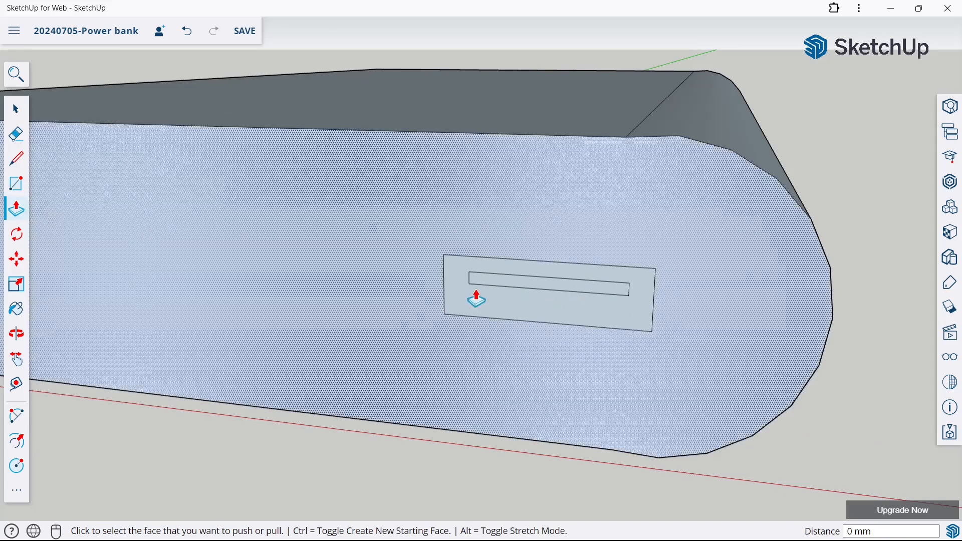
pyautogui.scroll(-3, 476, 299)
pyautogui.moveTo(476, 299); pyautogui.dragTo(537, 382, button='middle')
pyautogui.click(506, 367)
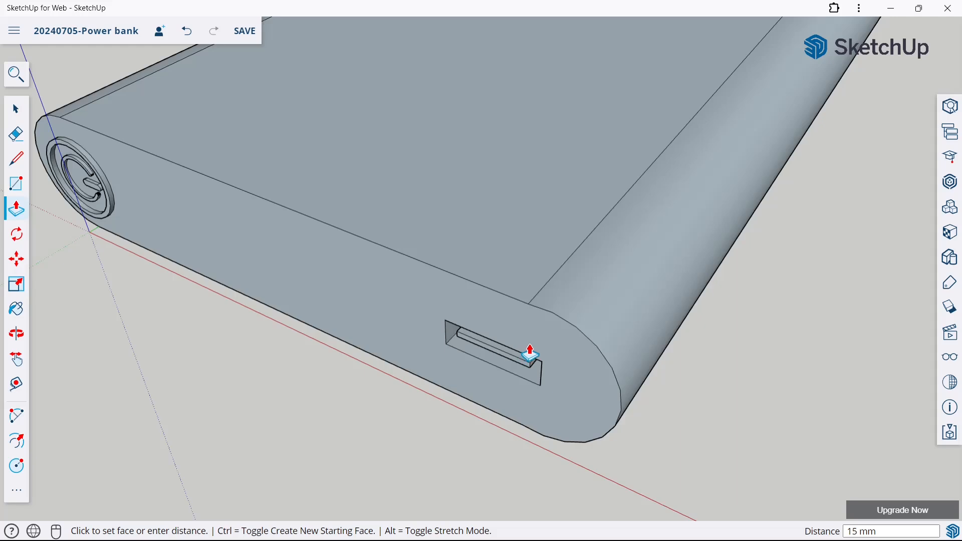
pyautogui.click(529, 353)
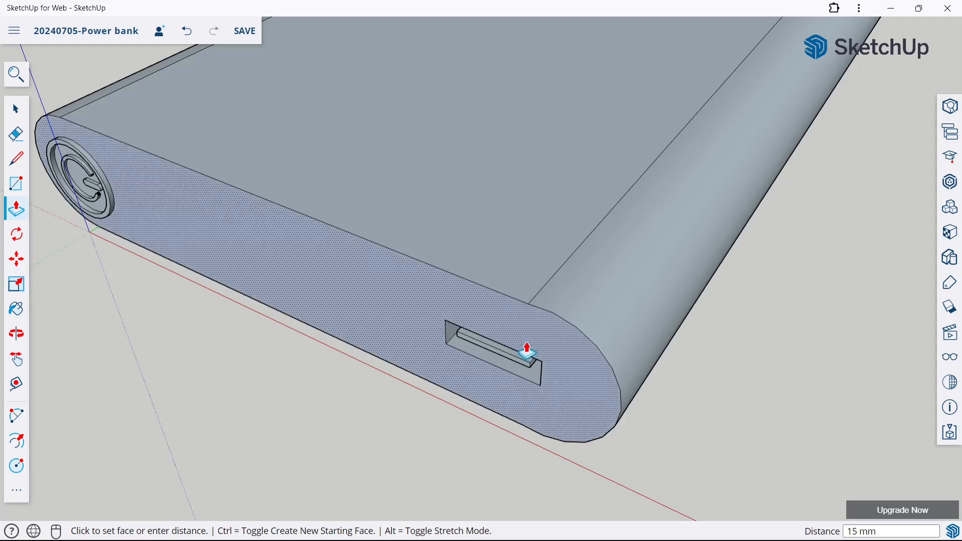
pyautogui.click(16, 109)
pyautogui.scroll(-1, 327, 362)
pyautogui.scroll(-4, 326, 363)
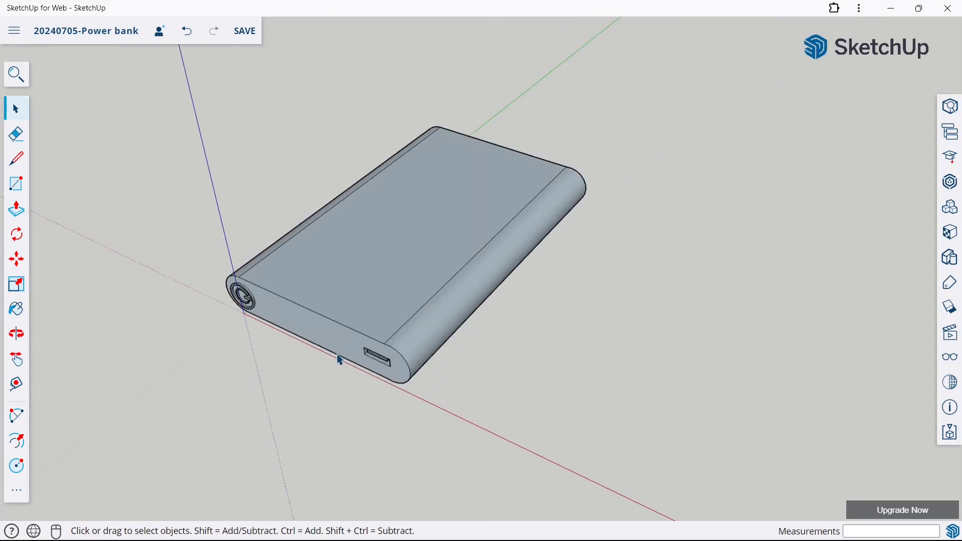
pyautogui.scroll(2, 153, 280)
pyautogui.hotkey('ctrl', 's')
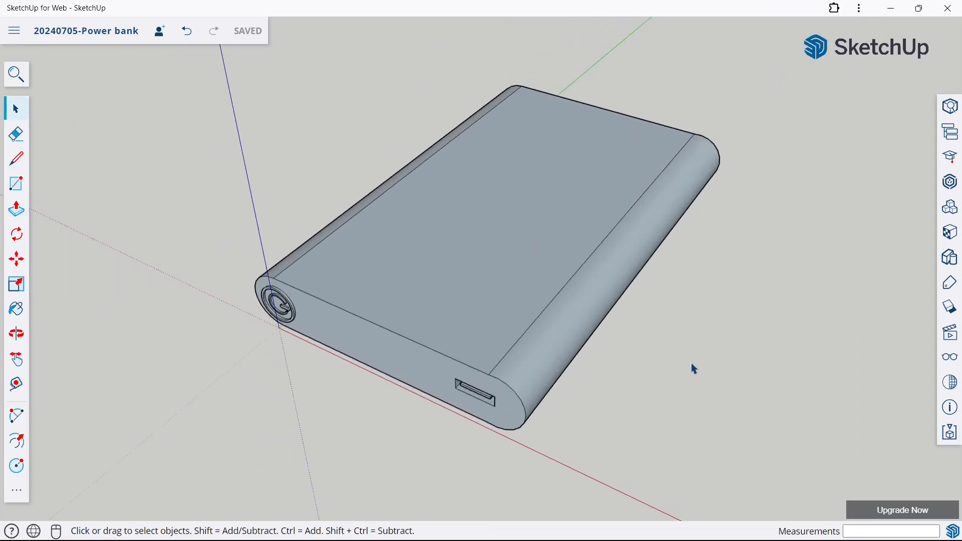
# Draw a horizontal rectangle of about 26 by 6 mm on the end face, between the power button and the port
pyautogui.click(17, 184)
pyautogui.moveTo(488, 338); pyautogui.dragTo(466, 301, button='middle')
pyautogui.scroll(3, 507, 326)
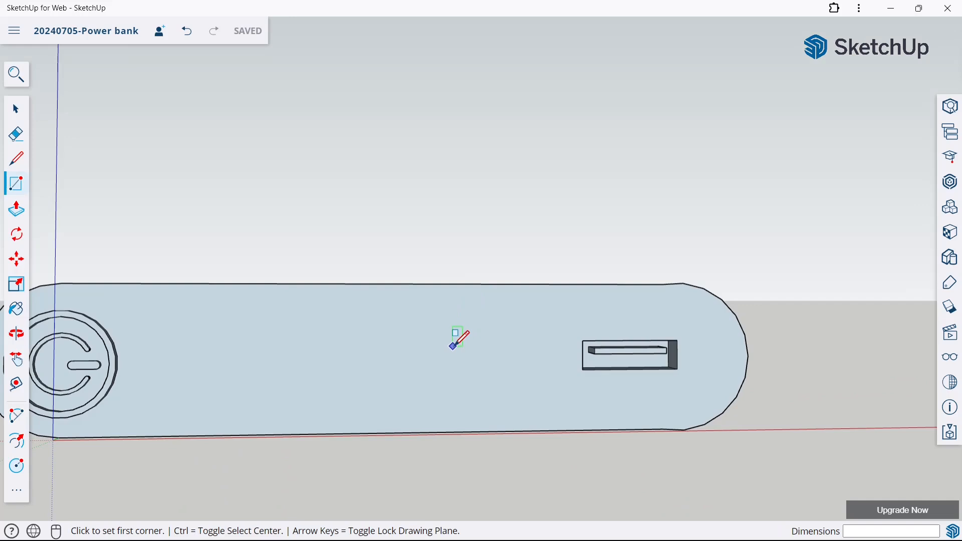
pyautogui.click(452, 345)
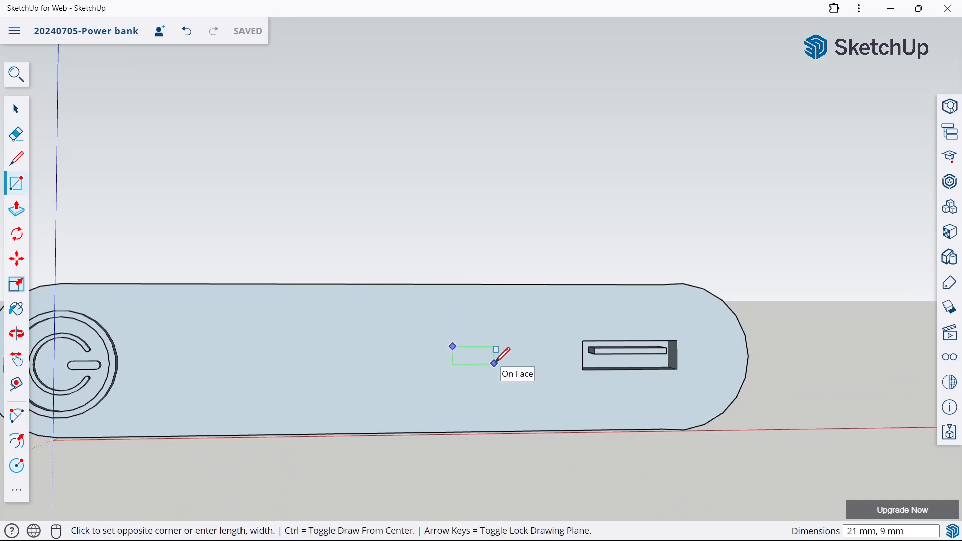
pyautogui.click(503, 357)
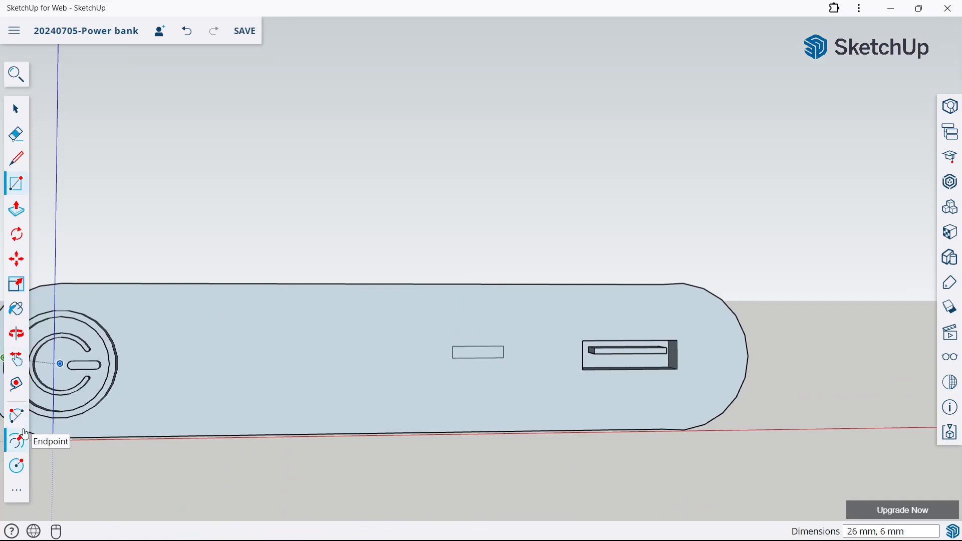
# Add outward half-circle arcs to both short ends of the small rectangle
pyautogui.click(17, 415)
pyautogui.scroll(3, 471, 317)
pyautogui.scroll(1, 471, 317)
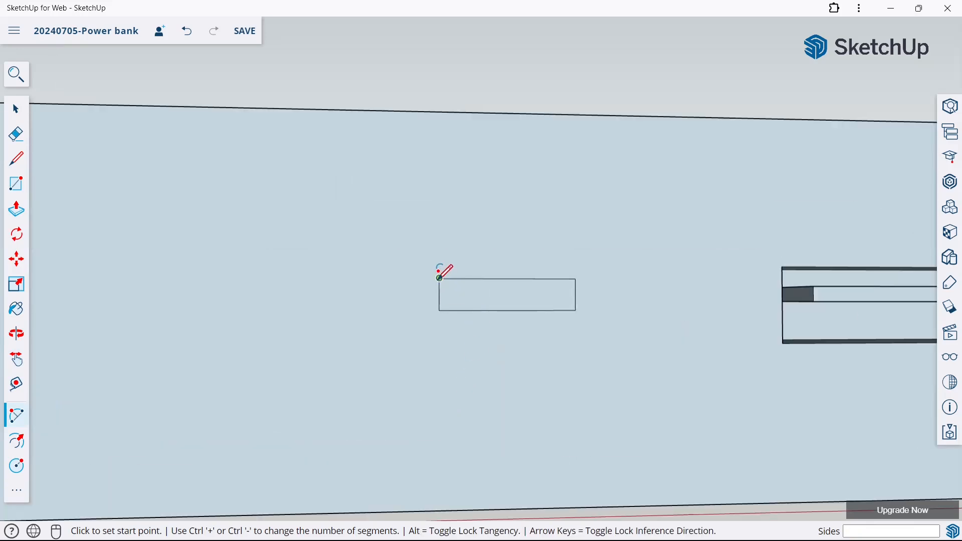
pyautogui.click(439, 279)
pyautogui.click(440, 310)
pyautogui.click(423, 295)
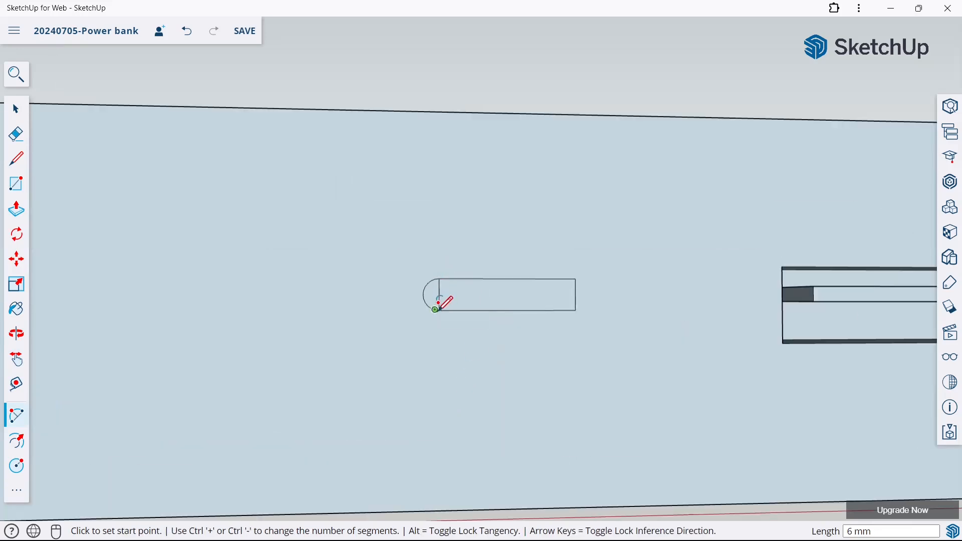
pyautogui.click(575, 310)
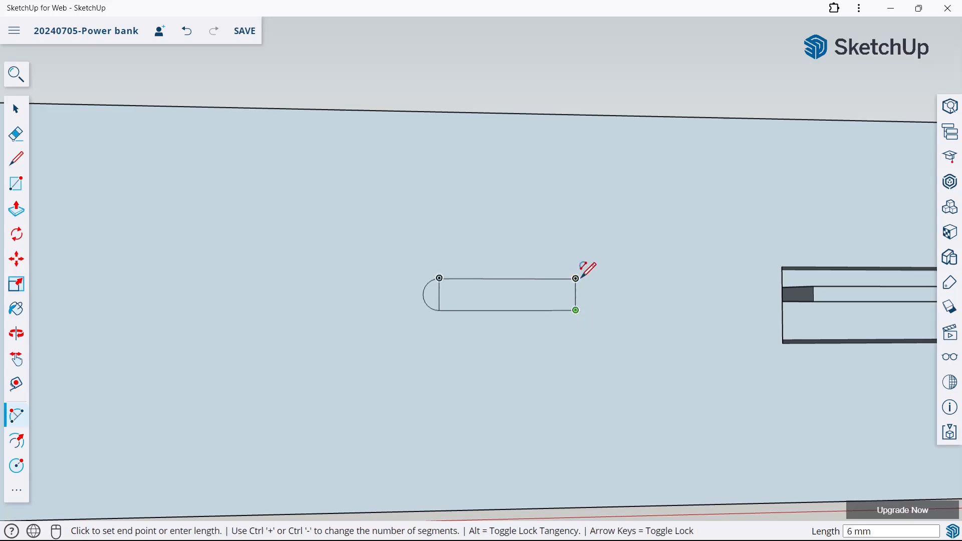
pyautogui.click(575, 278)
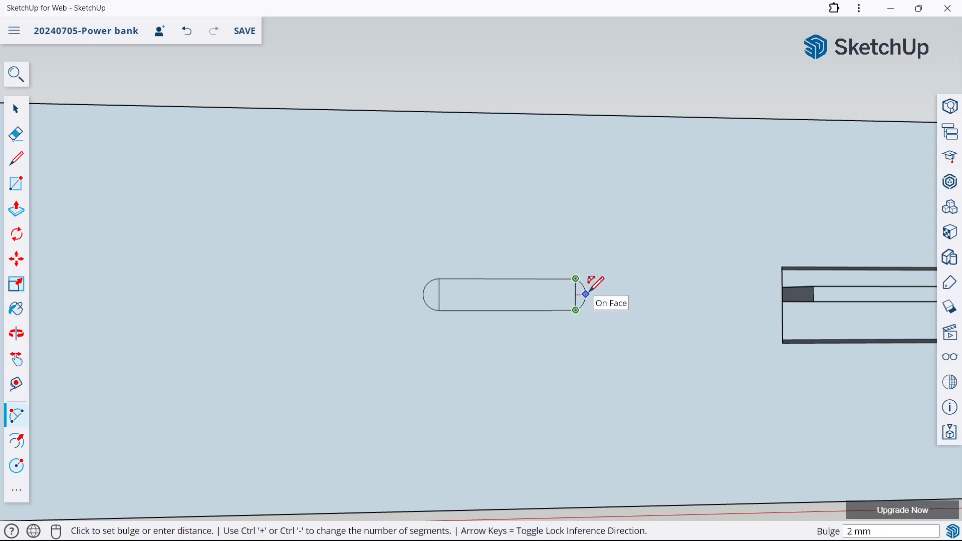
pyautogui.click(591, 294)
# Erase the small rectangle's two short edges so that it forms one rounded slot outline with the arcs
pyautogui.click(16, 134)
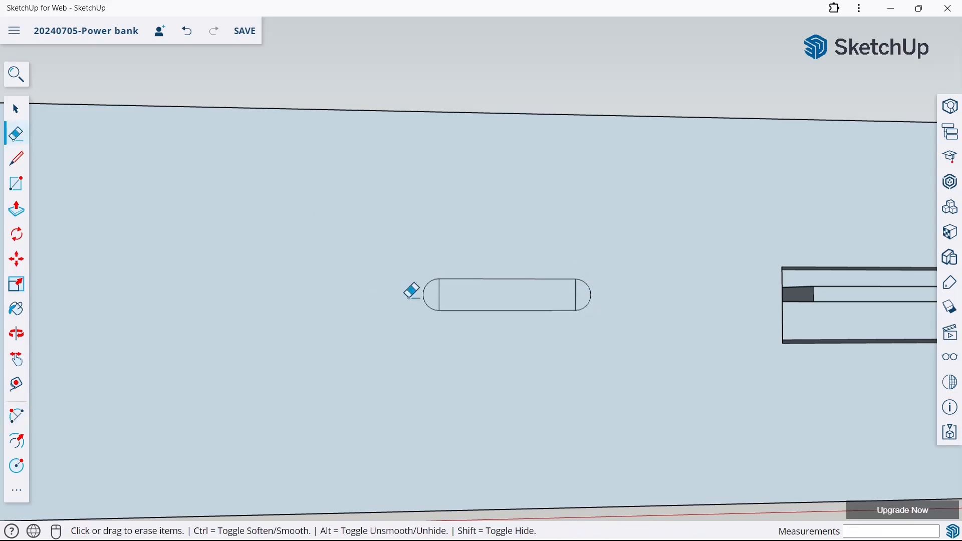
pyautogui.click(576, 291)
pyautogui.click(440, 296)
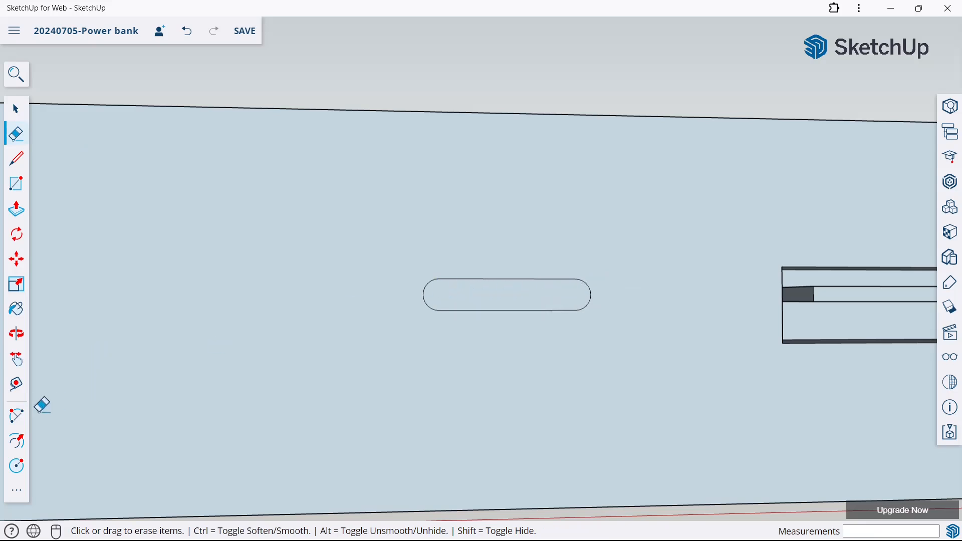
# Offset the rounded slot's outline inward by about 3 mm
pyautogui.click(17, 441)
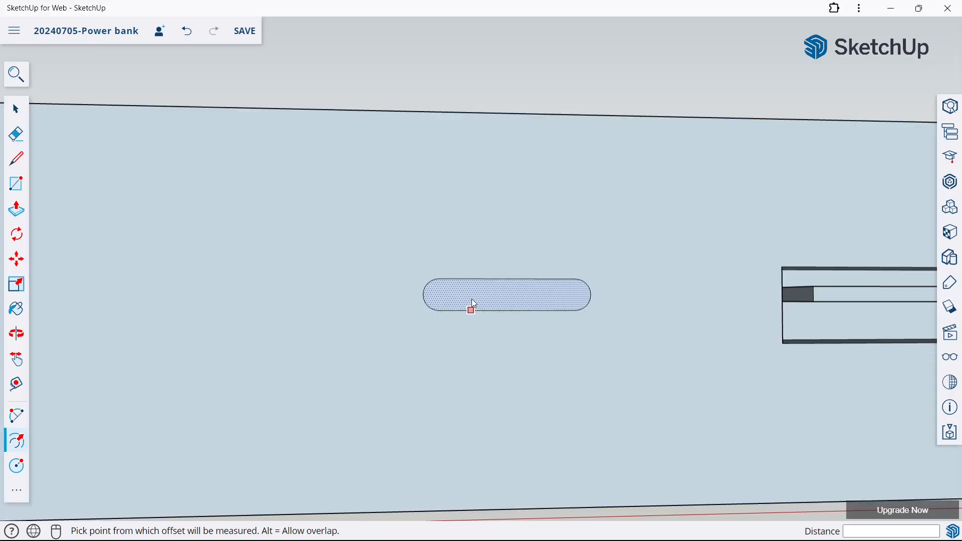
pyautogui.click(471, 309)
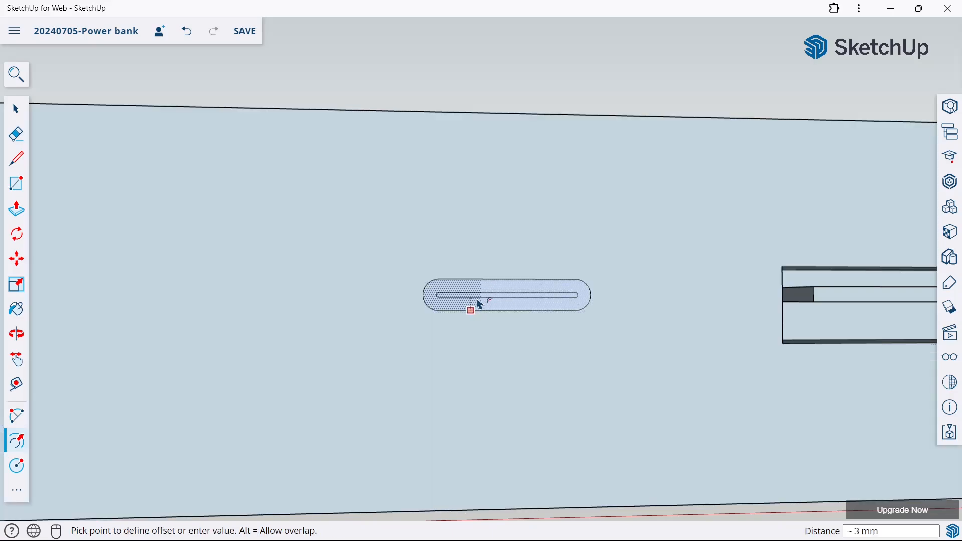
pyautogui.click(480, 304)
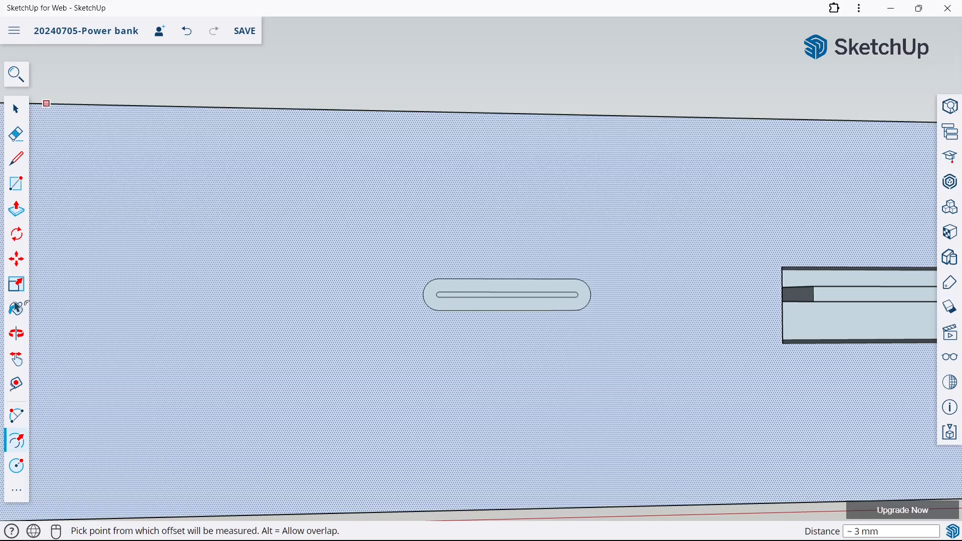
pyautogui.click(15, 214)
pyautogui.click(487, 124)
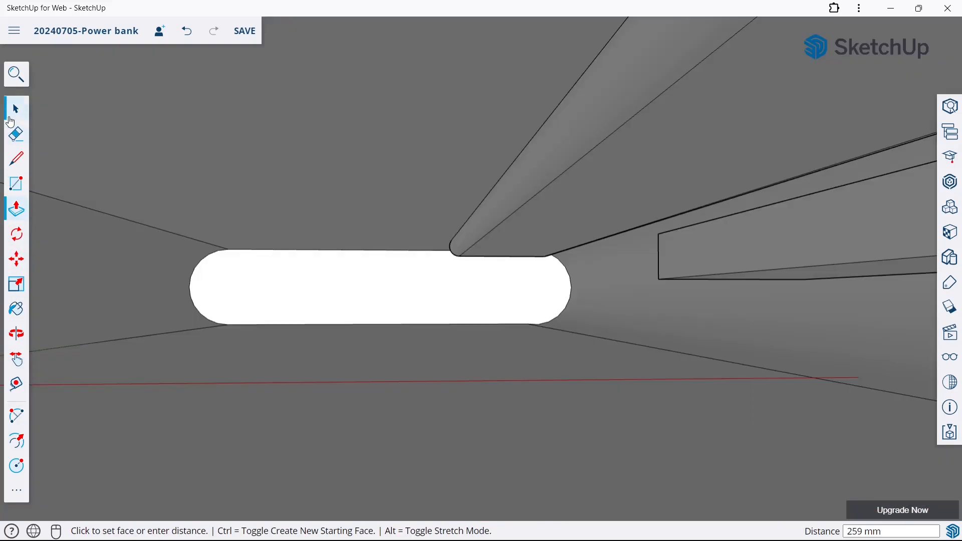
pyautogui.click(10, 118)
# Push the outer band of the rounded slot 4 mm into the body, leaving the inner strip as a tongue
pyautogui.scroll(-3, 314, 220)
pyautogui.moveTo(495, 223); pyautogui.dragTo(306, 396, button='middle')
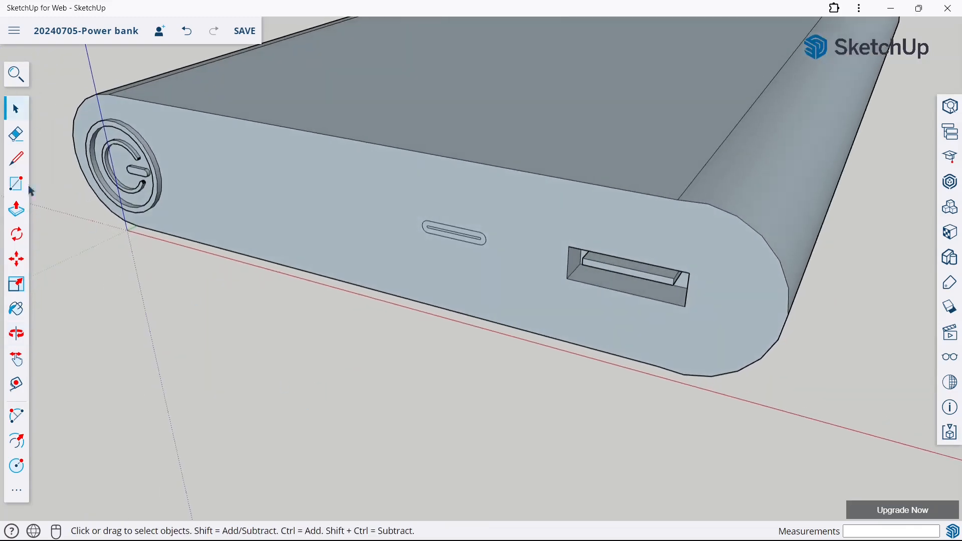
pyautogui.click(22, 213)
pyautogui.scroll(3, 535, 191)
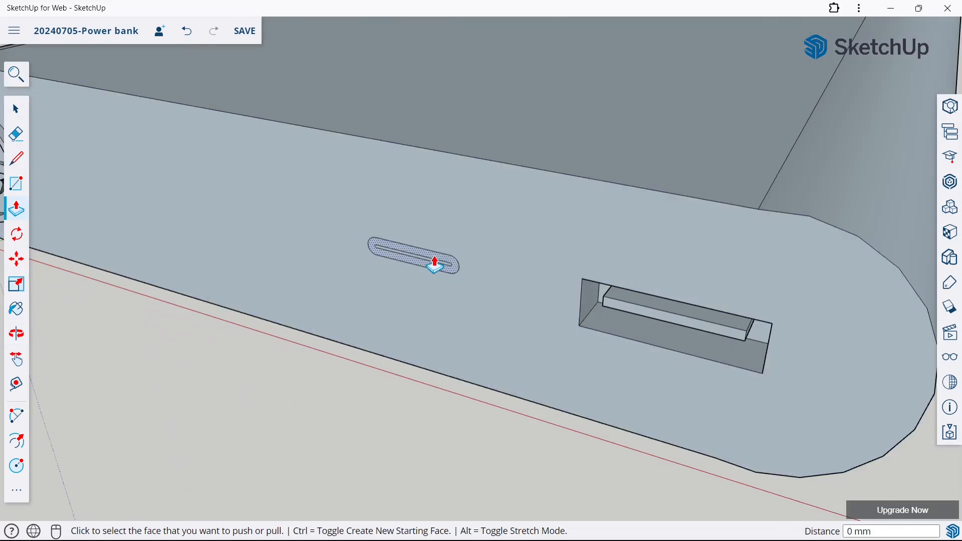
pyautogui.click(433, 262)
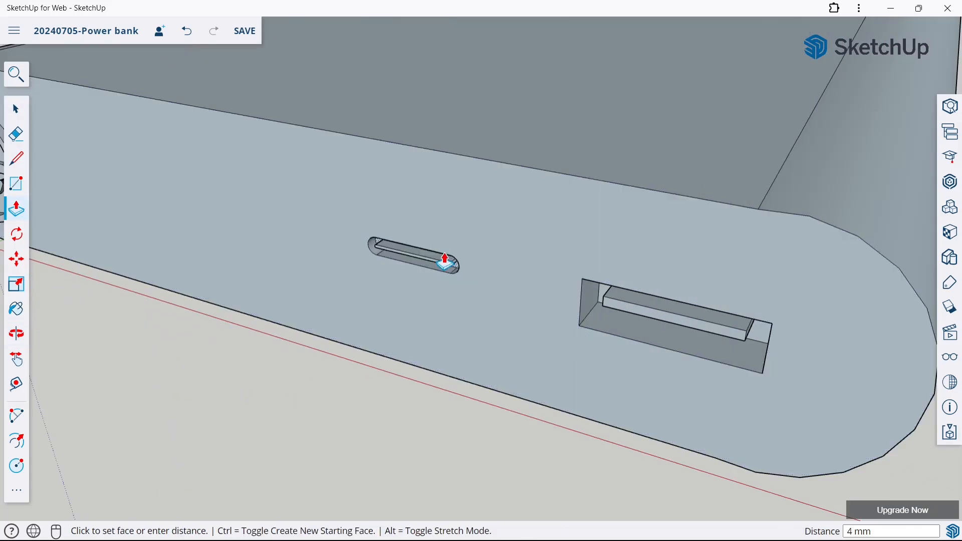
pyautogui.click(444, 261)
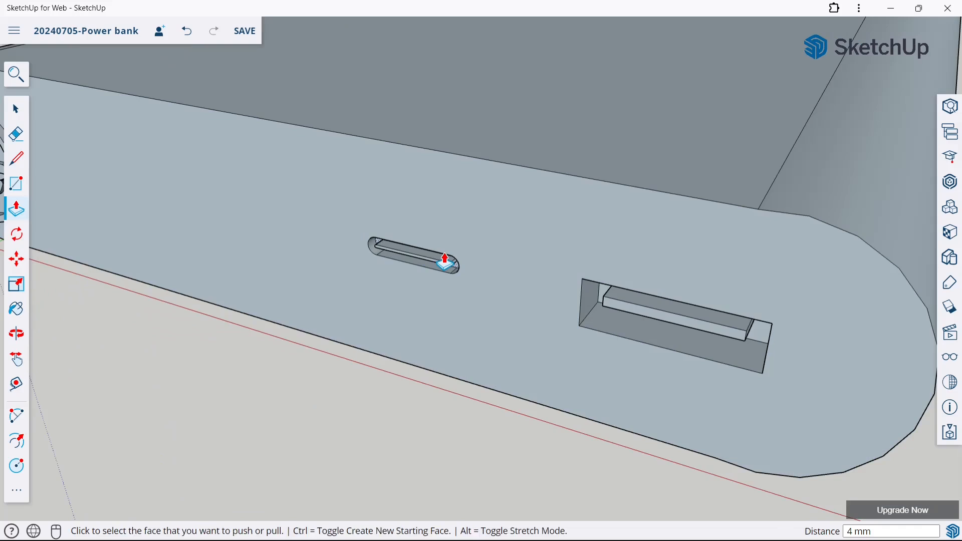
pyautogui.click(444, 262)
pyautogui.click(445, 261)
pyautogui.click(15, 108)
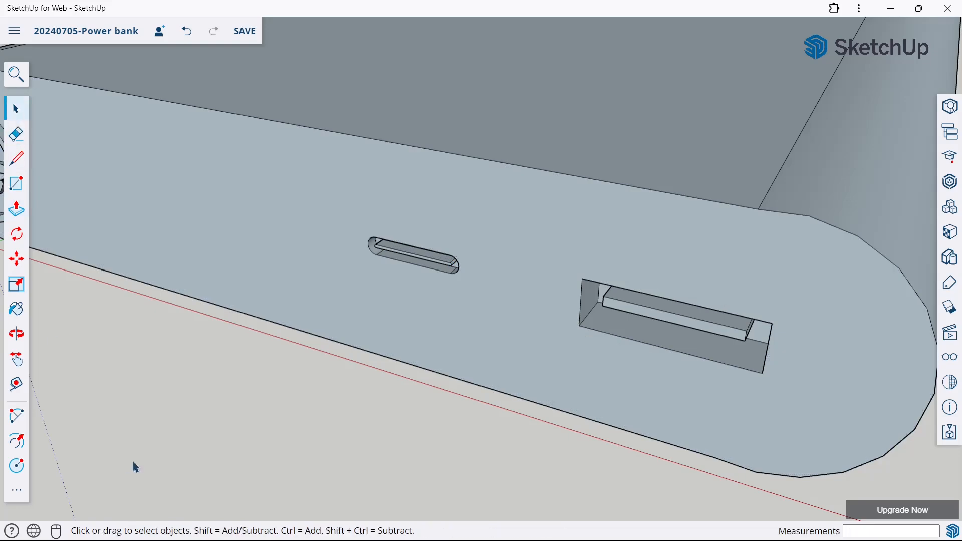
# Draw a circle with a 6 mm radius on the end face, a short distance from the power button
pyautogui.scroll(-3, 479, 326)
pyautogui.scroll(-4, 479, 331)
pyautogui.moveTo(479, 333); pyautogui.dragTo(553, 130, button='middle')
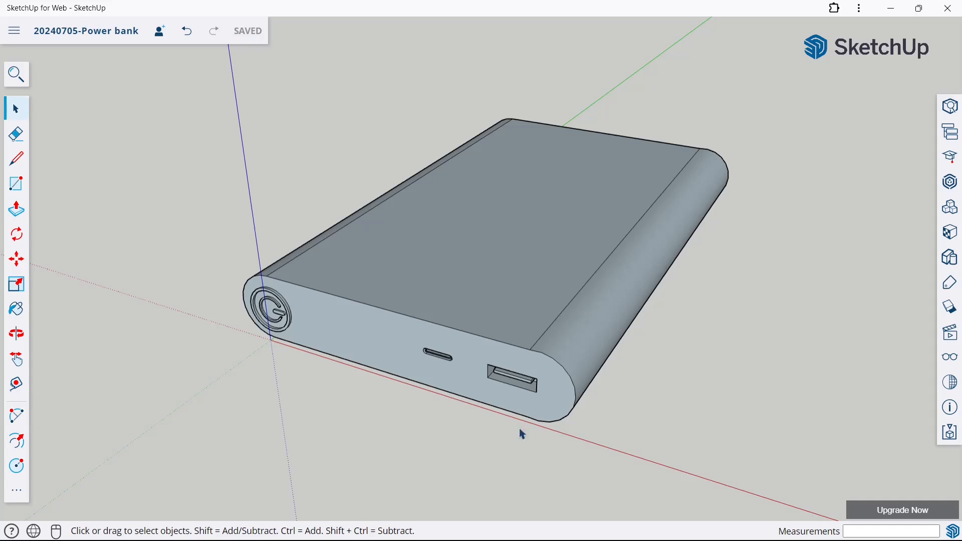
pyautogui.click(17, 333)
pyautogui.moveTo(433, 345); pyautogui.dragTo(396, 258, button='middle')
pyautogui.scroll(4, 402, 296)
pyautogui.click(305, 354)
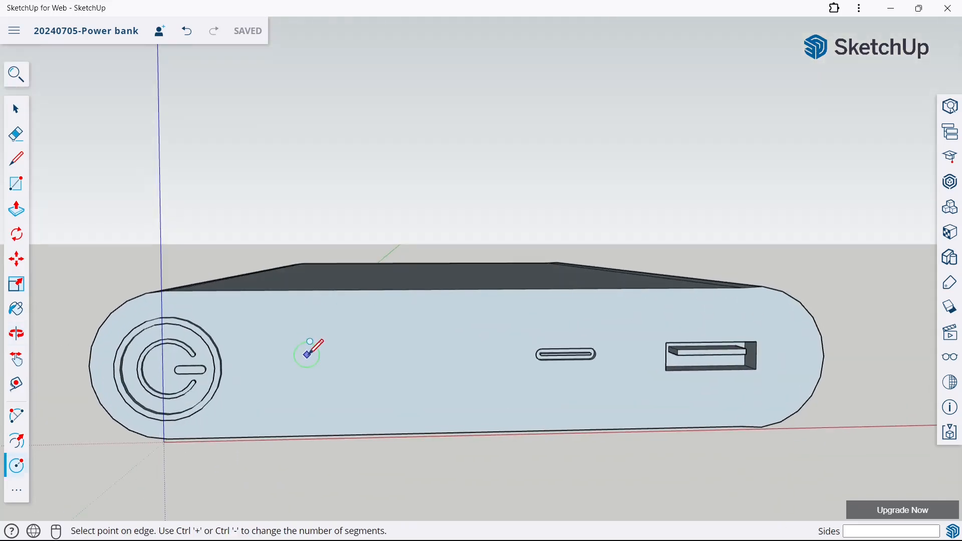
pyautogui.click(313, 343)
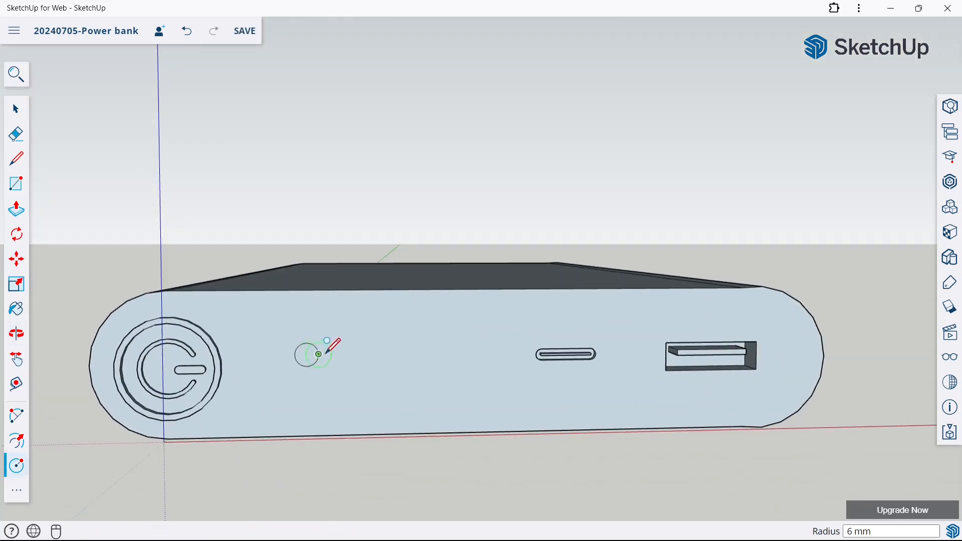
# Add three more circles of 6 mm radius in a row between the first circle and the rounded slot port
pyautogui.click(365, 354)
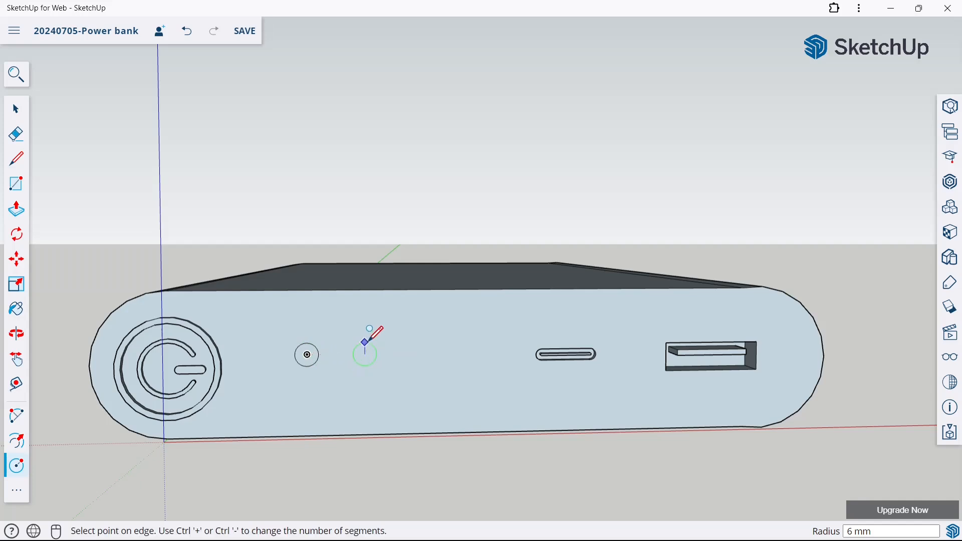
pyautogui.click(371, 344)
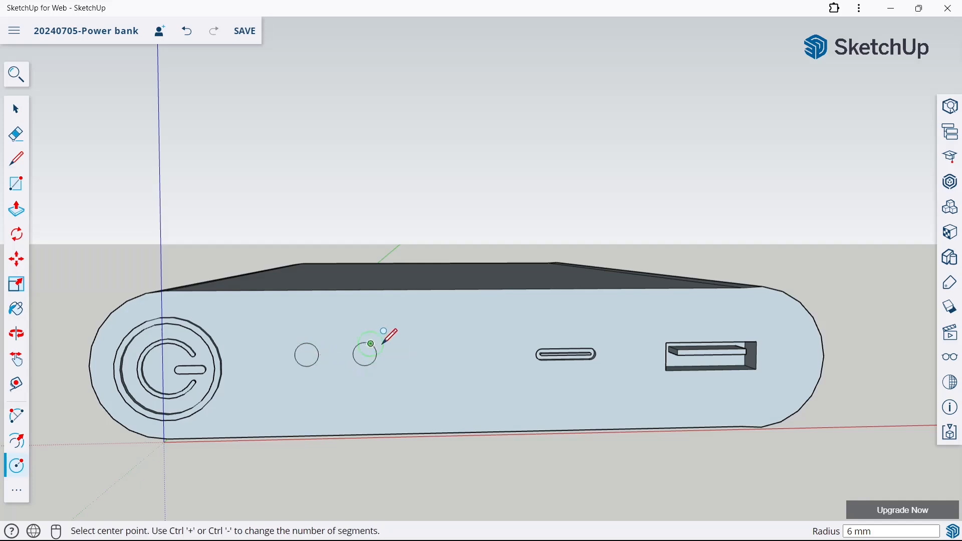
pyautogui.click(411, 354)
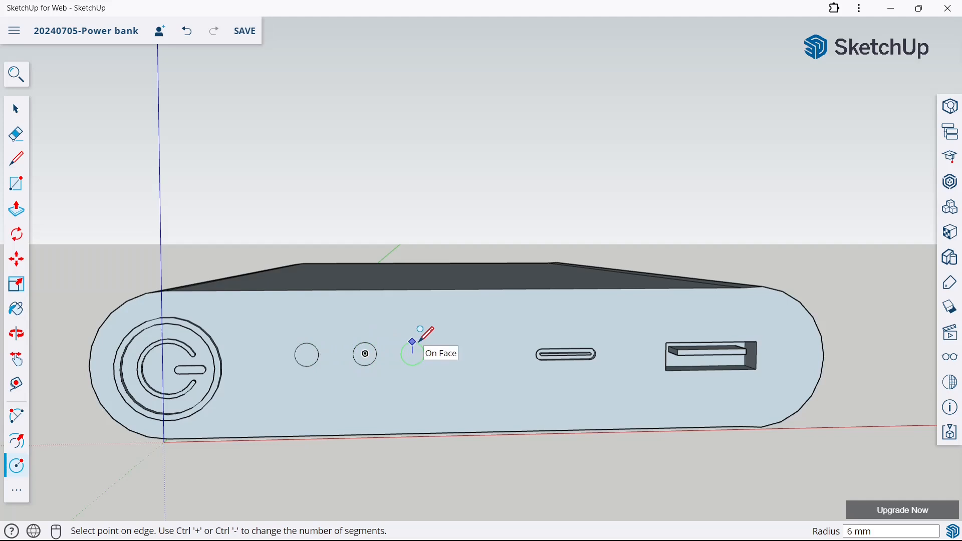
pyautogui.click(421, 346)
pyautogui.click(461, 345)
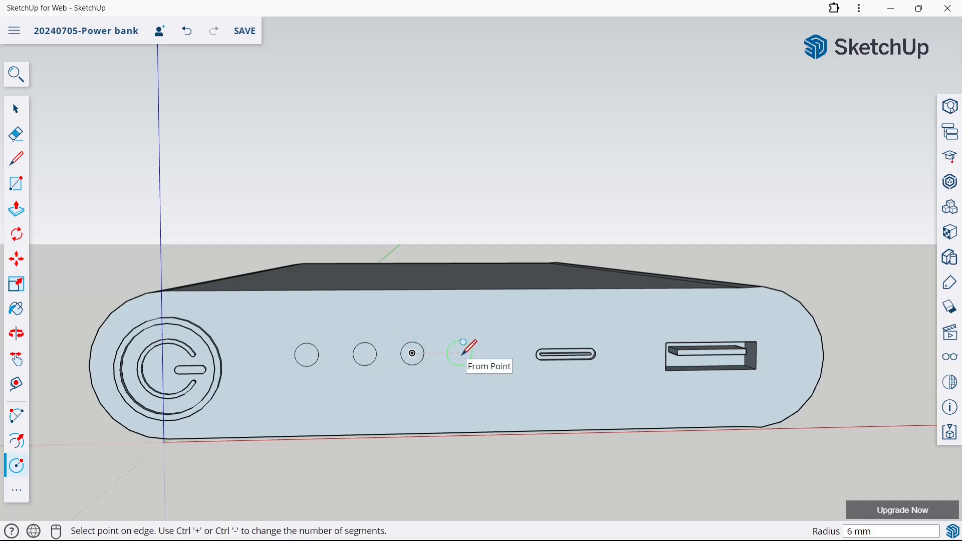
pyautogui.click(459, 341)
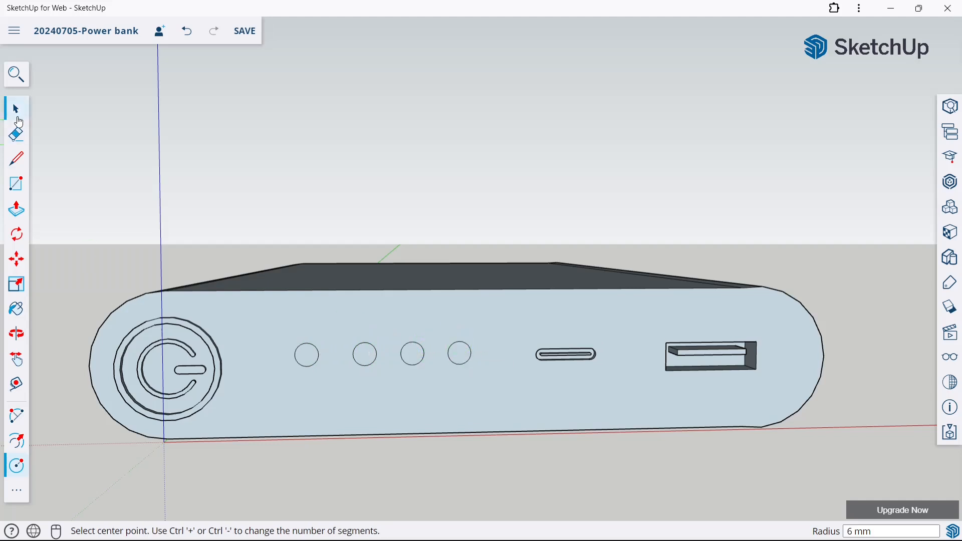
# Pull the circle nearest the power button 1 mm out of the end face
pyautogui.click(16, 208)
pyautogui.scroll(-3, 526, 203)
pyautogui.moveTo(526, 204); pyautogui.dragTo(350, 350, button='middle')
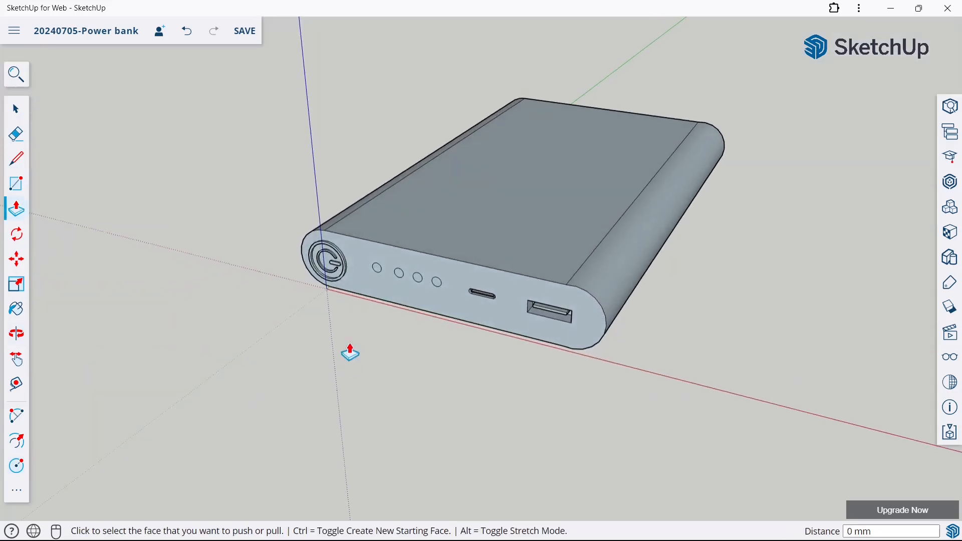
pyautogui.scroll(5, 344, 301)
pyautogui.click(347, 299)
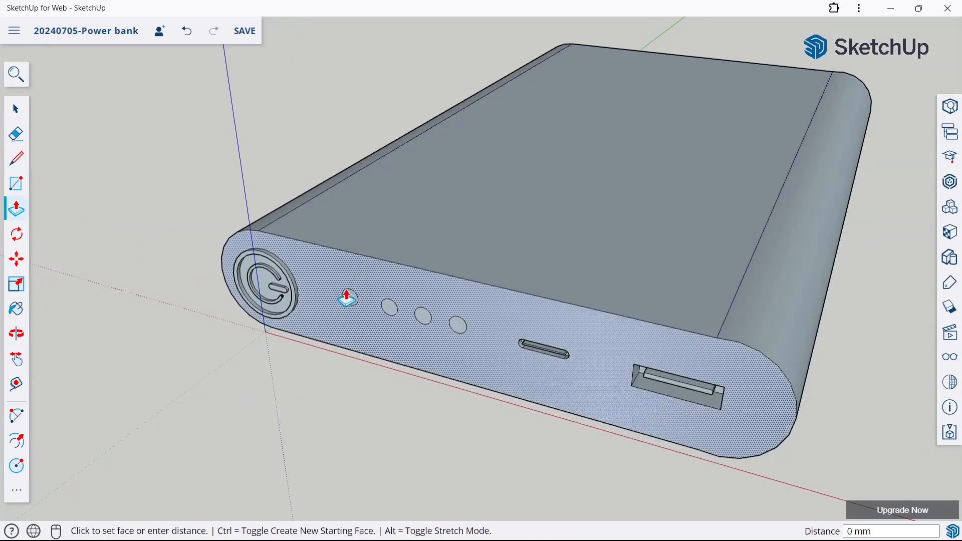
pyautogui.press('Escape')
pyautogui.scroll(2, 347, 298)
pyautogui.click(350, 301)
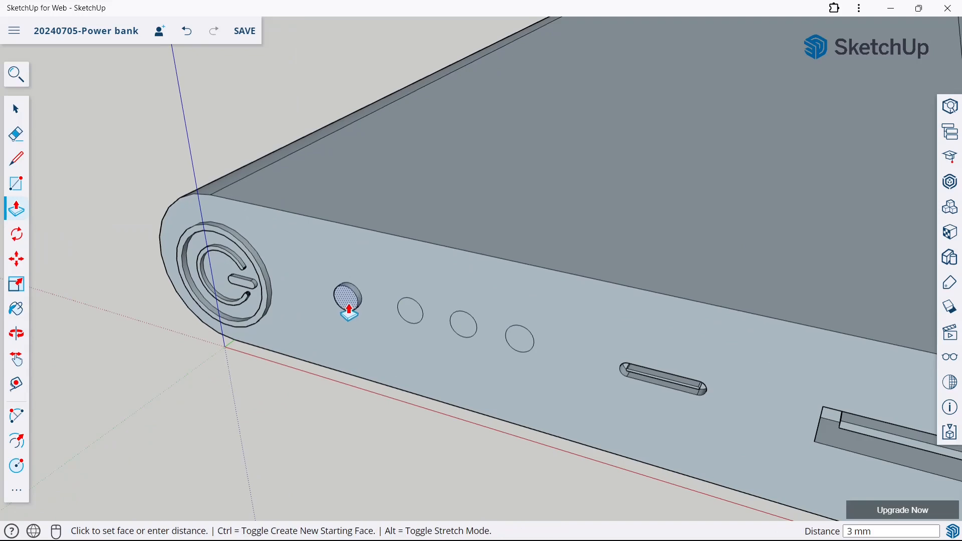
pyautogui.write('1')
pyautogui.press('Return')
# Pull the other three circles in the row 1 mm out of the end face
pyautogui.click(407, 310)
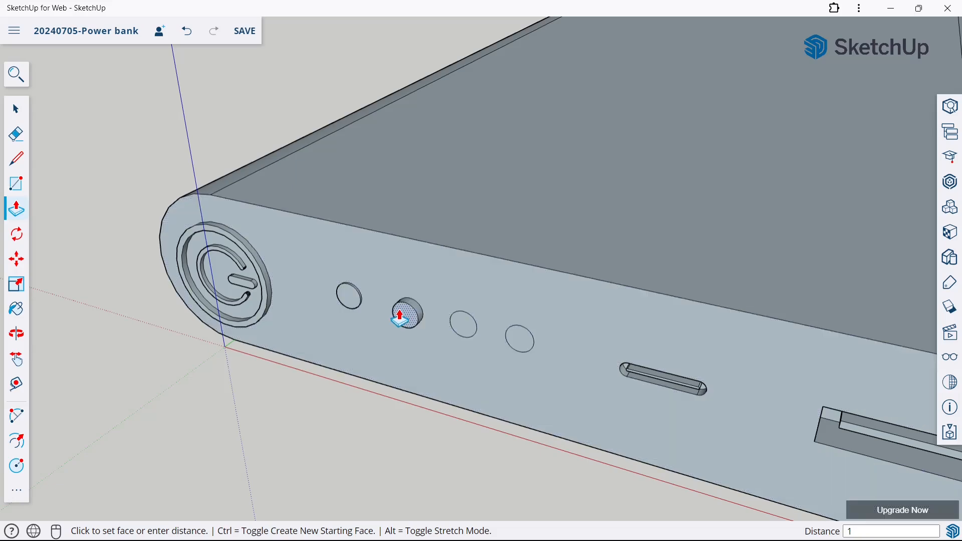
pyautogui.write('1')
pyautogui.press('Return')
pyautogui.click(478, 332)
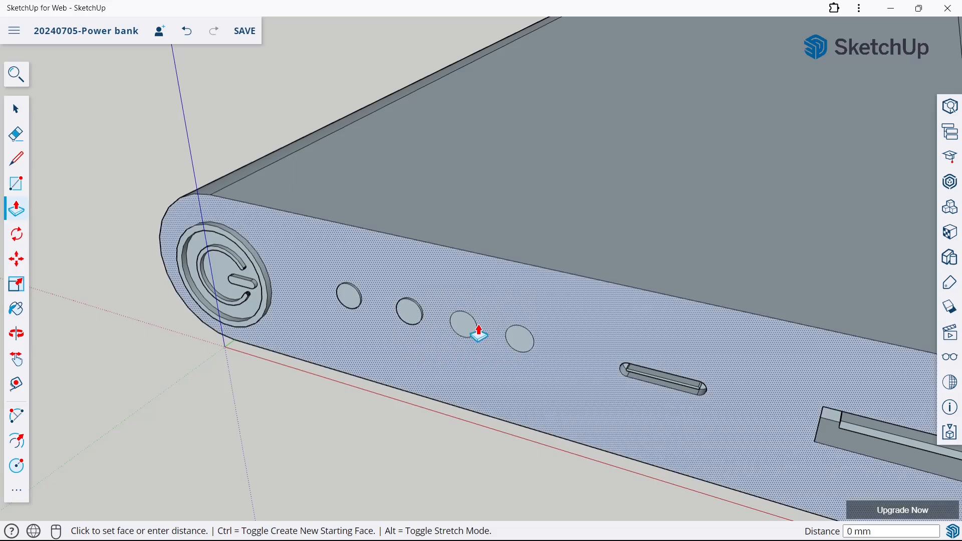
pyautogui.press('Escape')
pyautogui.click(463, 327)
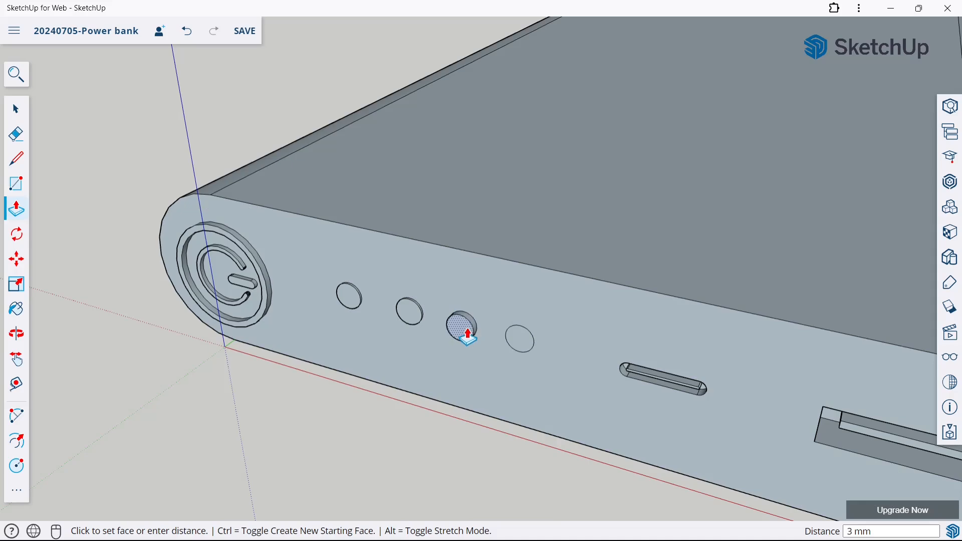
pyautogui.press('Return')
pyautogui.click(511, 341)
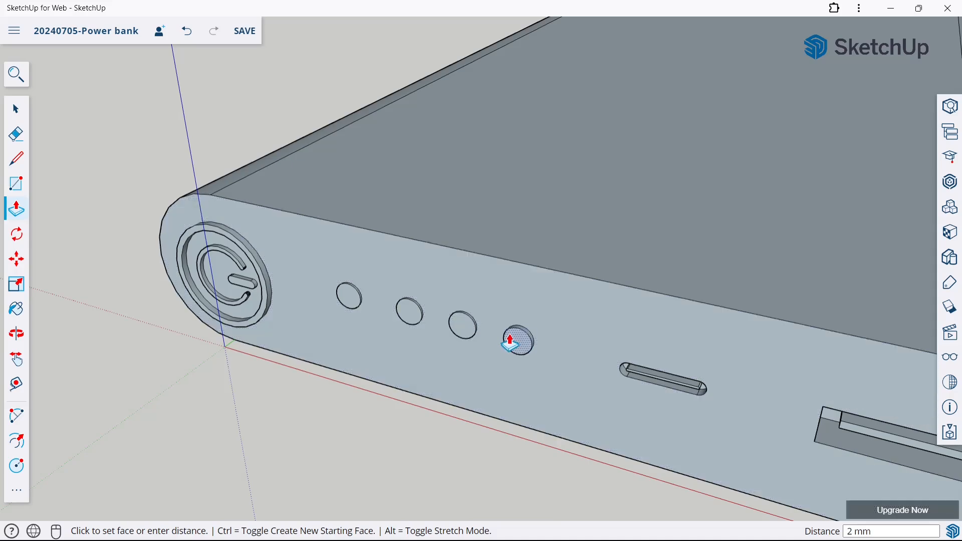
pyautogui.write('1')
pyautogui.press('Return')
pyautogui.press('space')
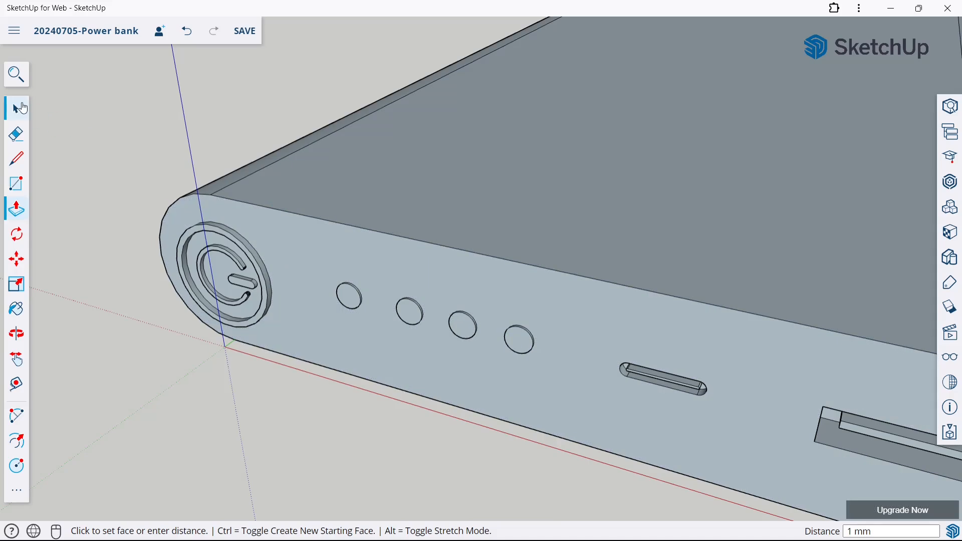
# Create the 3D text "USB" in Lora Regular, 15 mm high, filled, with a 1 mm extrusion
pyautogui.scroll(-3, 275, 242)
pyautogui.scroll(-5, 274, 242)
pyautogui.scroll(3, 548, 326)
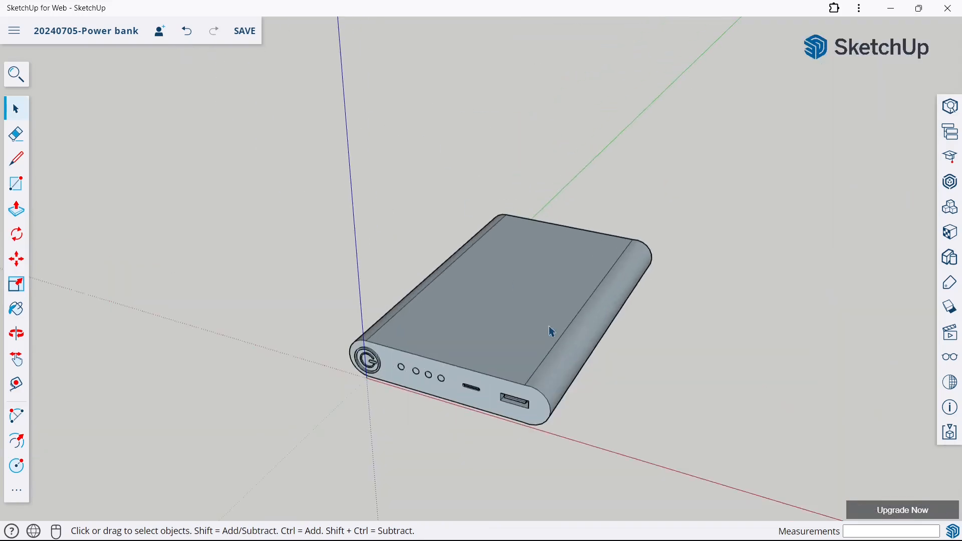
pyautogui.scroll(-2, 492, 296)
pyautogui.scroll(2, 551, 293)
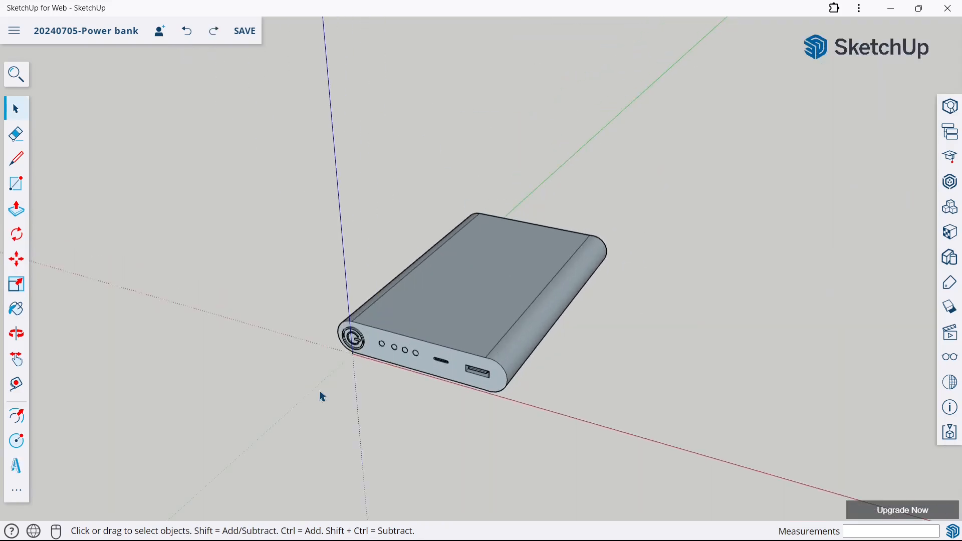
pyautogui.click(14, 462)
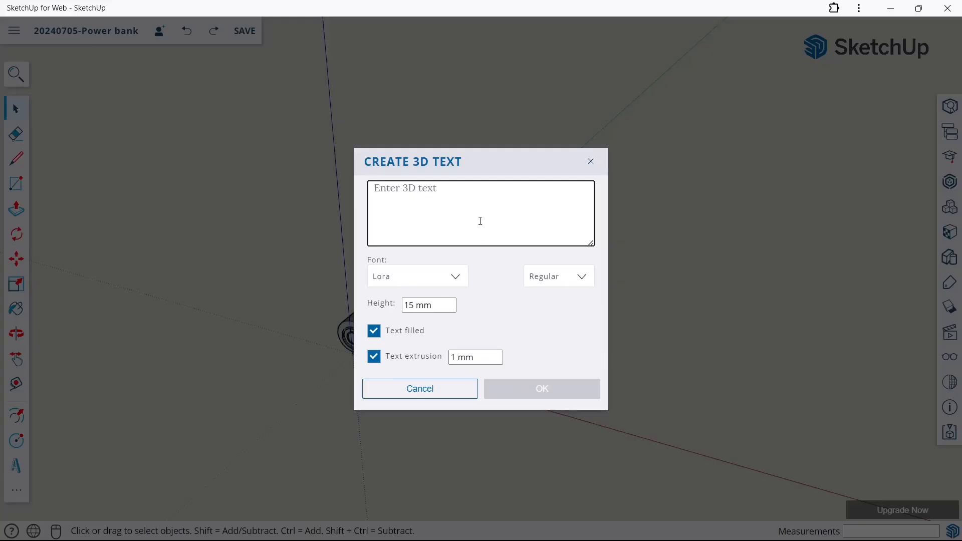
pyautogui.write('USB')
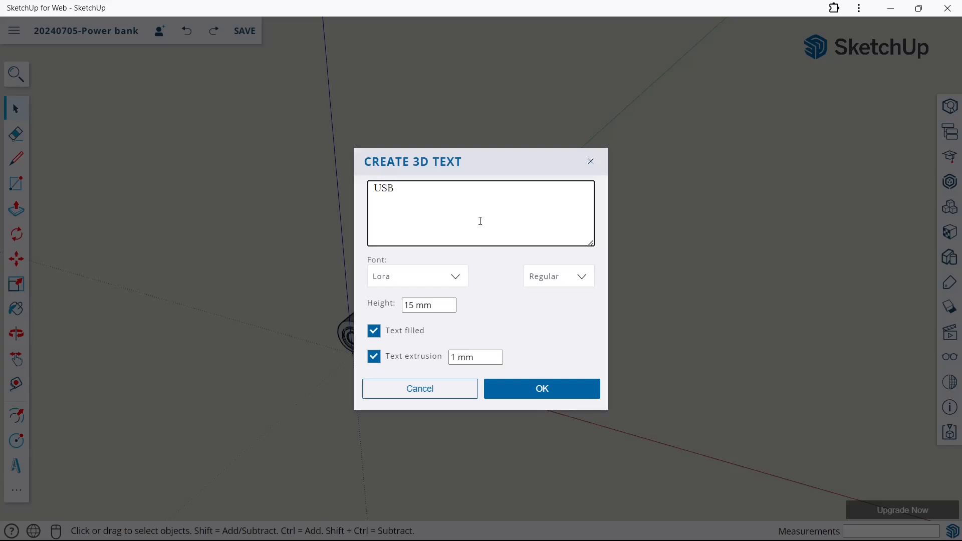
pyautogui.click(568, 392)
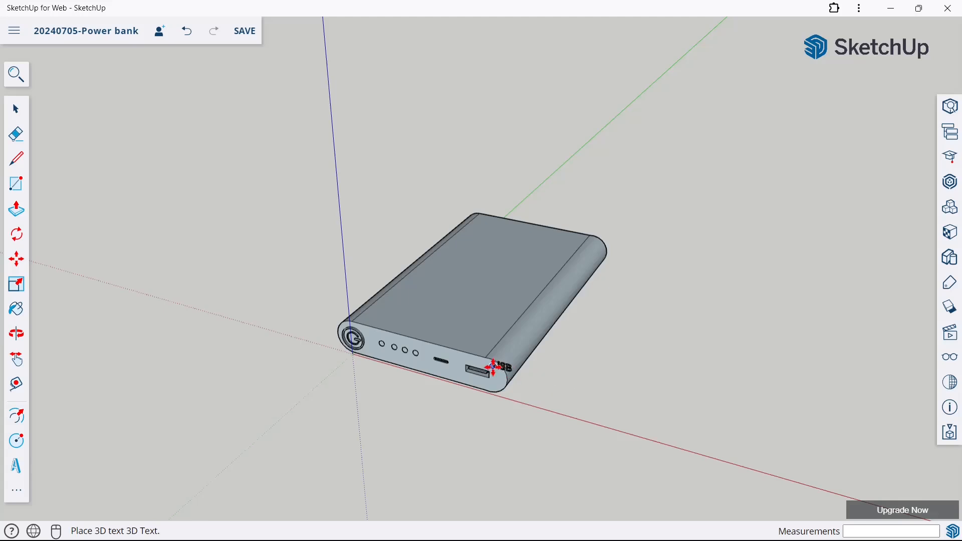
# Place the USB text on the end face just above the rectangular port and deselect it
pyautogui.moveTo(491, 368); pyautogui.dragTo(497, 343, button='middle')
pyautogui.scroll(3, 492, 357)
pyautogui.scroll(3, 494, 350)
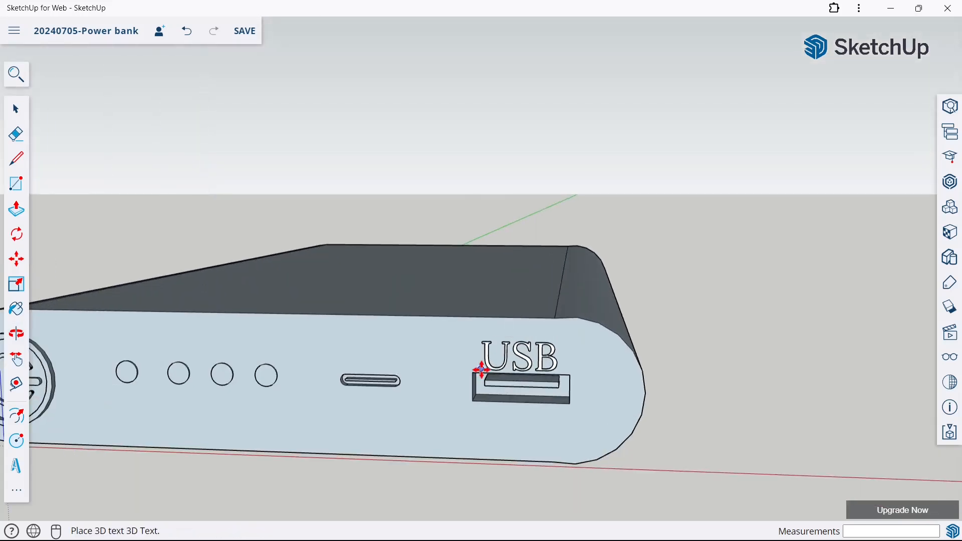
pyautogui.click(483, 363)
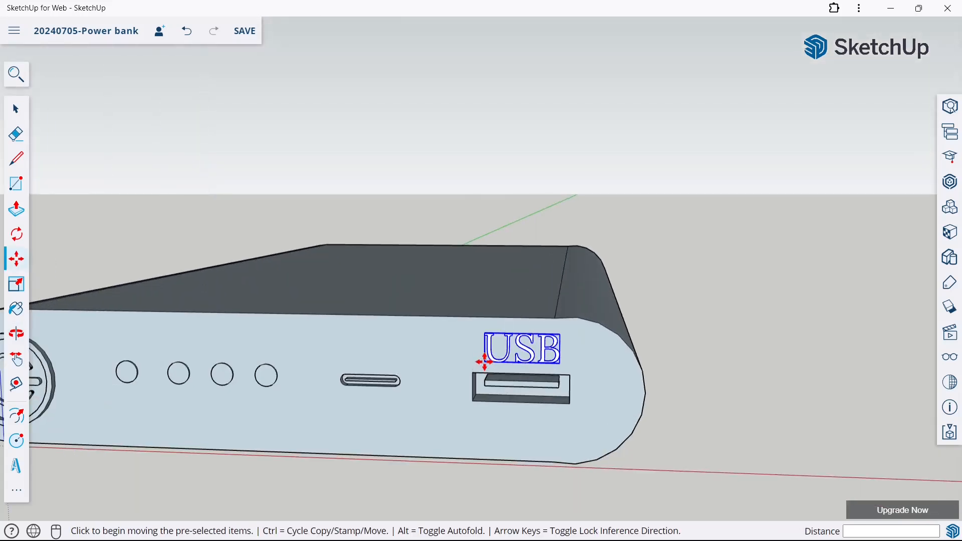
pyautogui.click(17, 114)
pyautogui.click(452, 195)
# Create the 3D text "TYPE C", 15 mm high with a 1 mm extrusion, and place it just above the rounded slot port
pyautogui.scroll(-5, 526, 220)
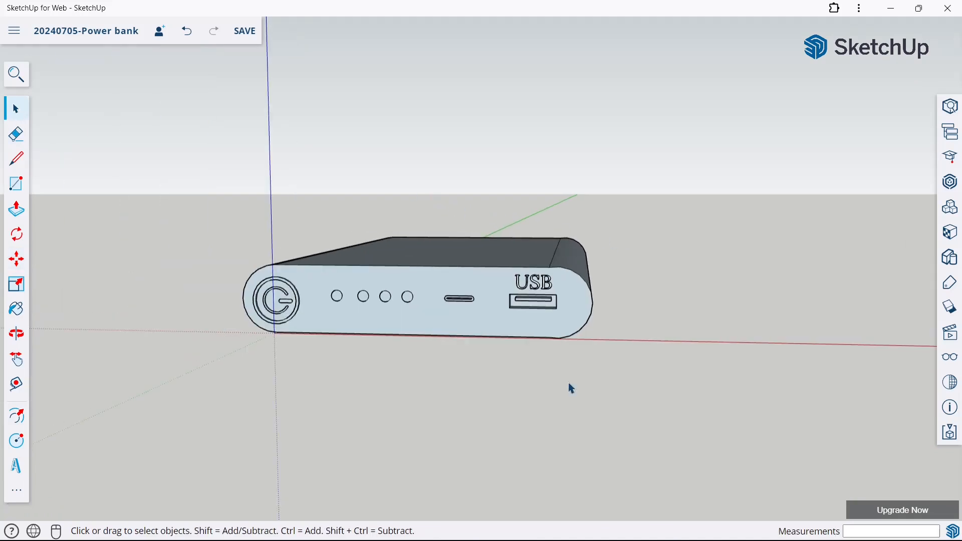
pyautogui.click(17, 476)
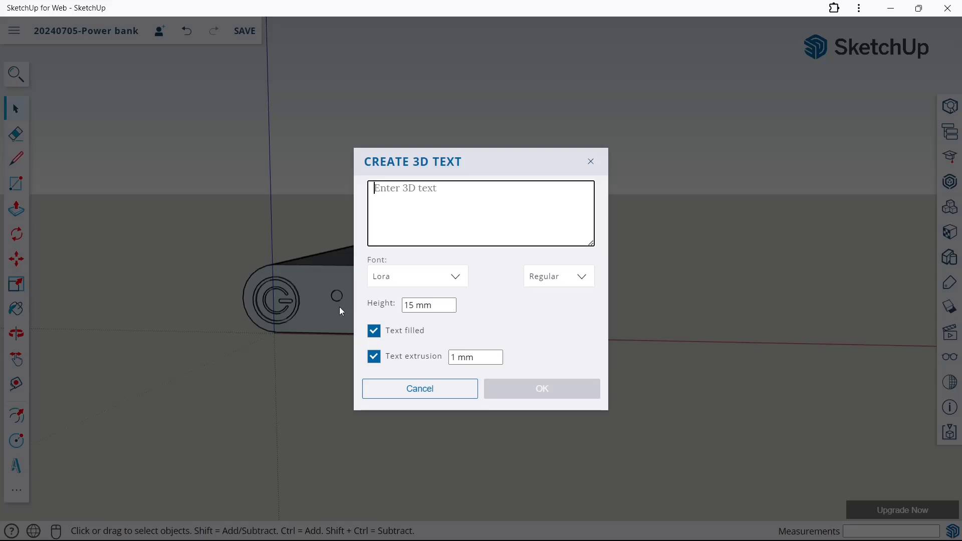
pyautogui.write('TYPE C')
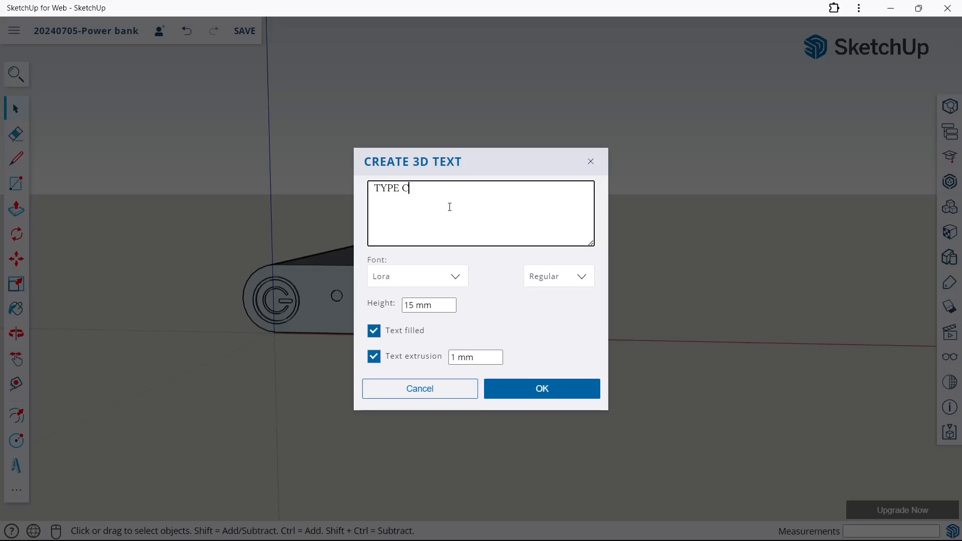
pyautogui.click(541, 389)
pyautogui.scroll(3, 414, 290)
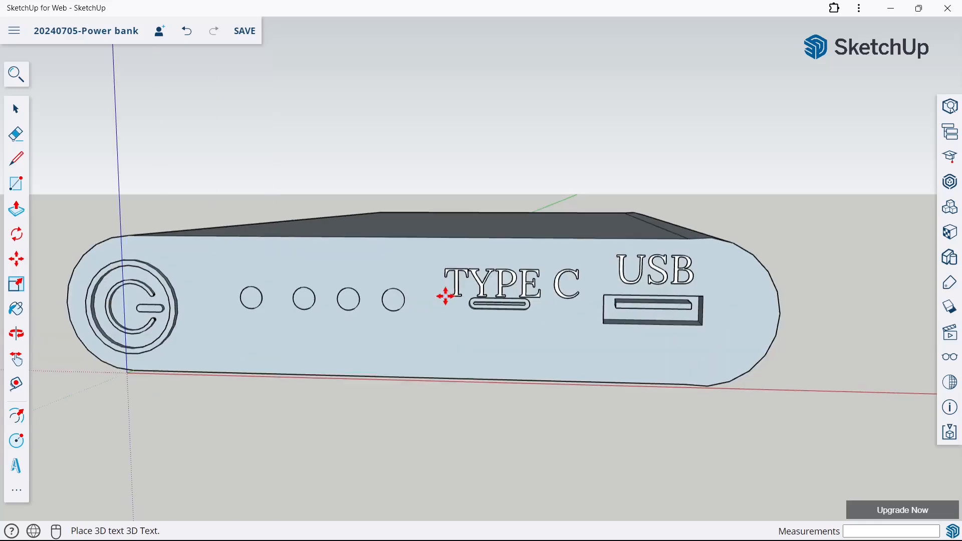
pyautogui.click(435, 282)
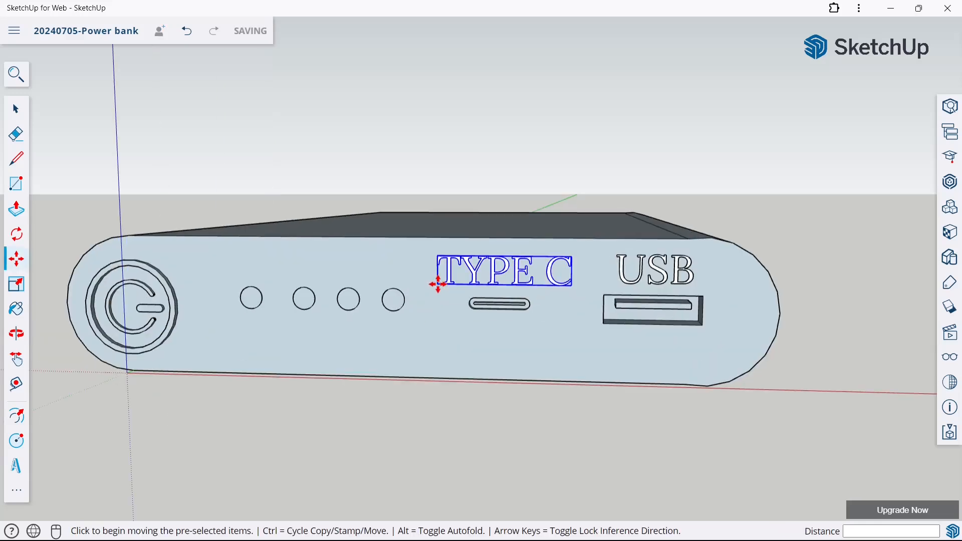
pyautogui.click(15, 108)
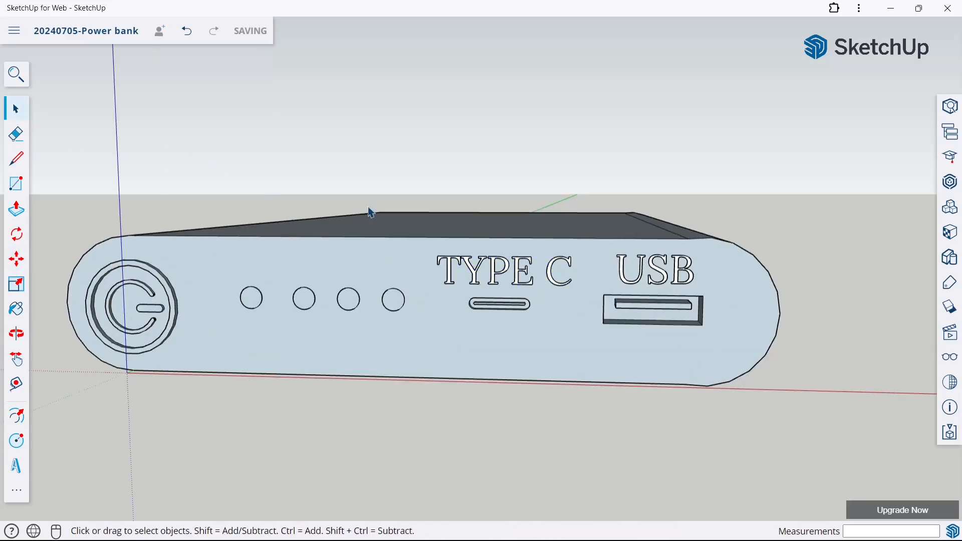
# Create the 3D text "I . LIGHTS", 15 mm high with a 1 mm extrusion, place it above the row of four circles and deselect it
pyautogui.moveTo(370, 212); pyautogui.dragTo(536, 303, button='middle')
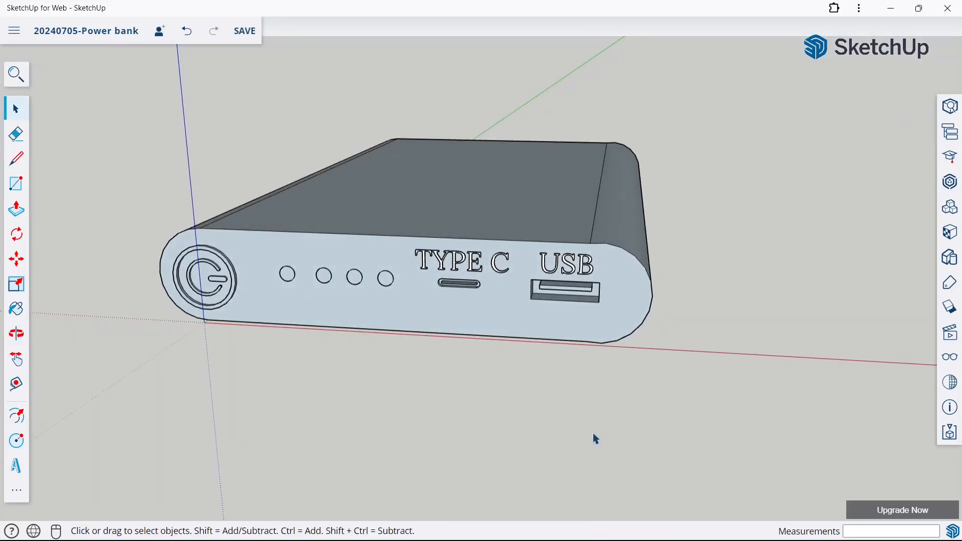
pyautogui.click(22, 467)
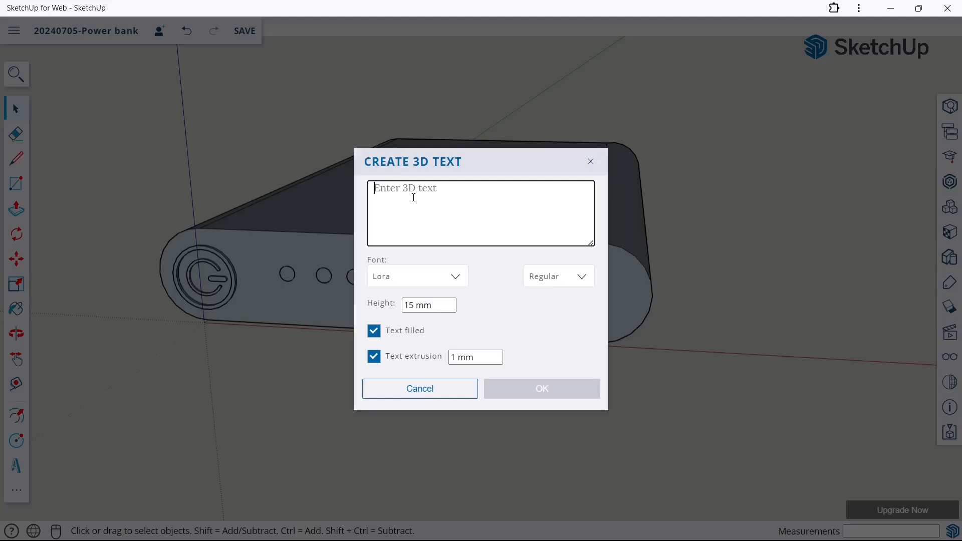
pyautogui.write('I . LIGHTS')
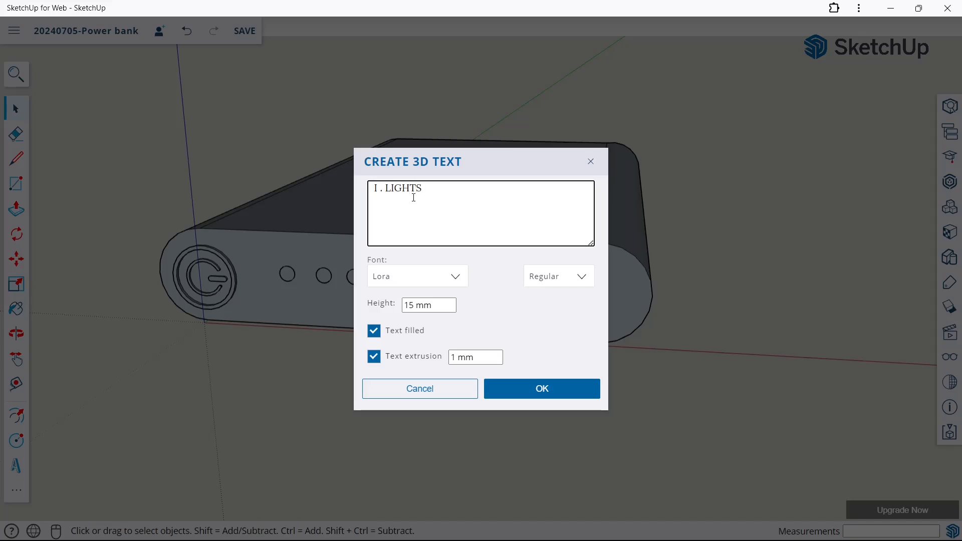
pyautogui.click(541, 389)
pyautogui.scroll(5, 347, 279)
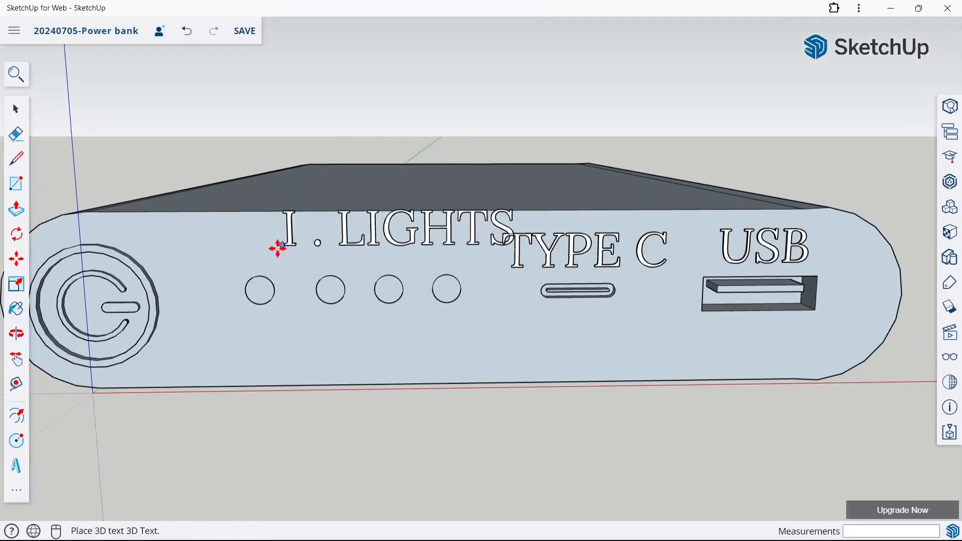
pyautogui.click(233, 257)
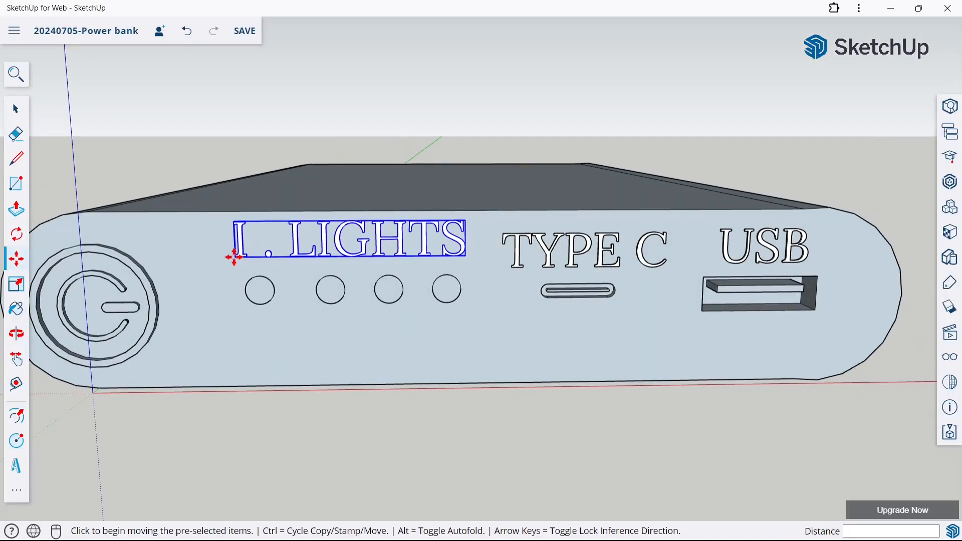
pyautogui.click(121, 107)
pyautogui.scroll(-3, 346, 157)
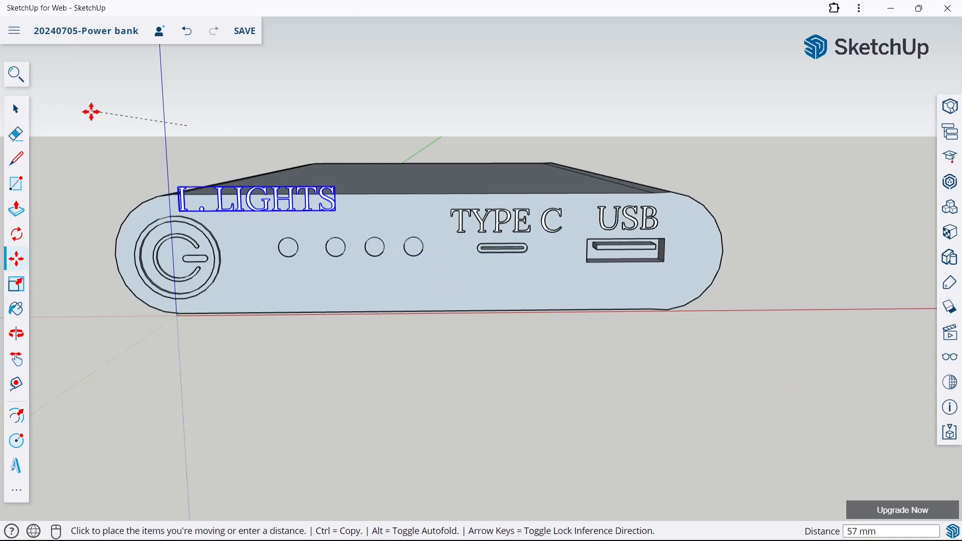
pyautogui.press('Escape')
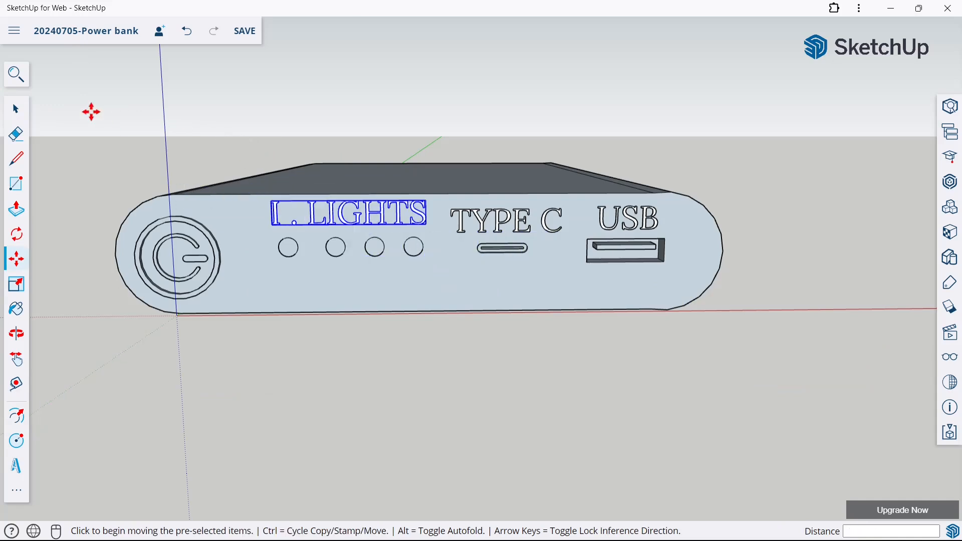
pyautogui.press('space')
pyautogui.click(84, 120)
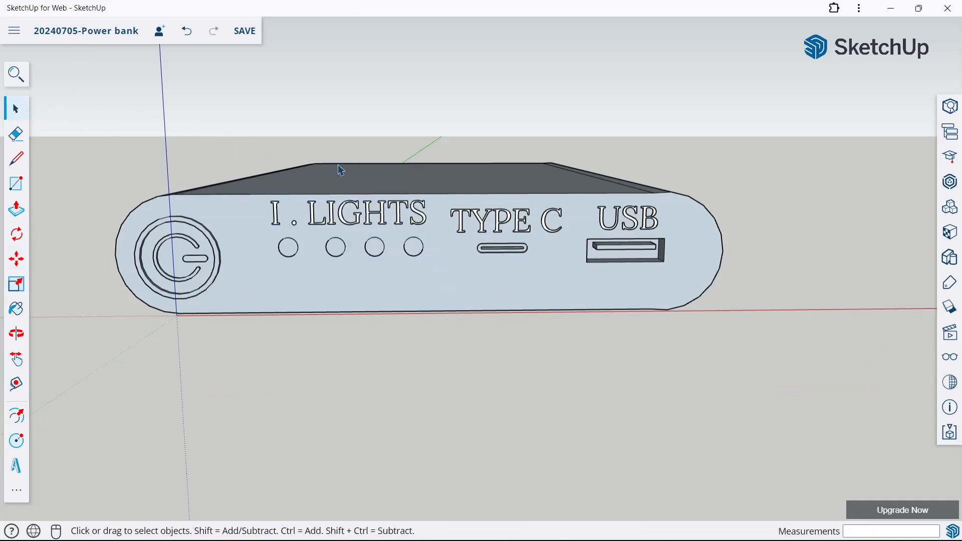
# Create the 3D text "REDME" in Lora Regular, 25 mm high, filled, with a 1 mm extrusion
pyautogui.scroll(-3, 345, 167)
pyautogui.moveTo(551, 185); pyautogui.dragTo(466, 341, button='middle')
pyautogui.scroll(-4, 465, 342)
pyautogui.scroll(3, 458, 167)
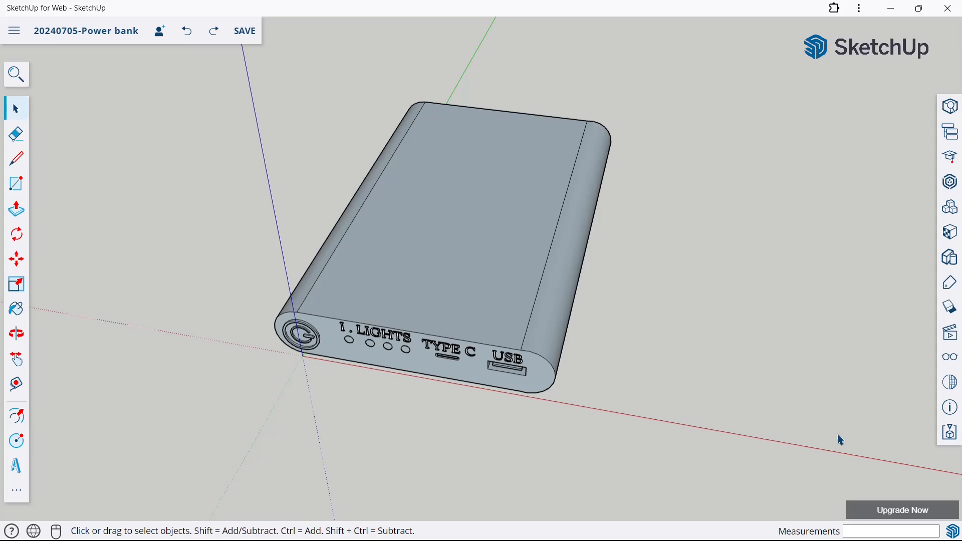
pyautogui.click(16, 466)
pyautogui.write('REDME')
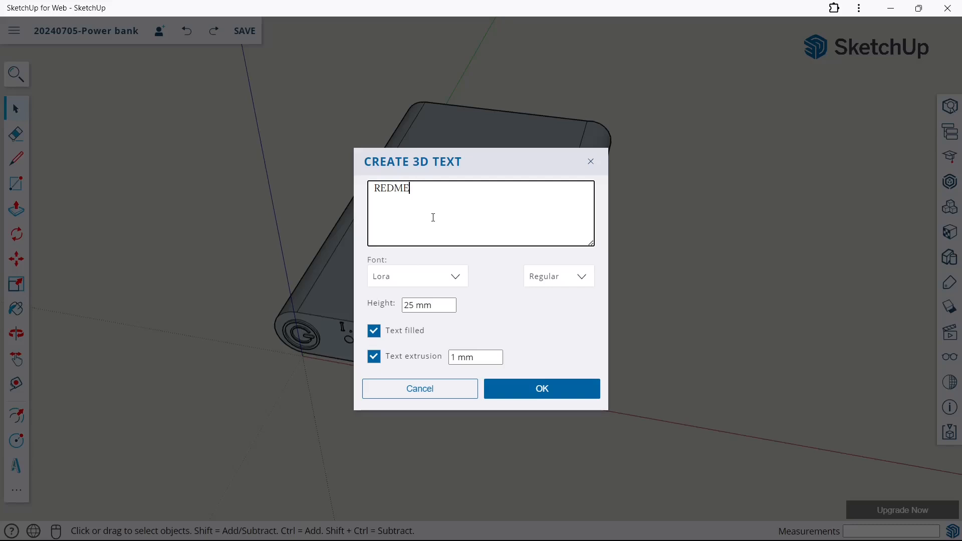
pyautogui.click(542, 389)
# Place the REDME text on the top face near the port end, deselect it and save the model
pyautogui.moveTo(427, 288); pyautogui.dragTo(428, 358, button='middle')
pyautogui.click(394, 313)
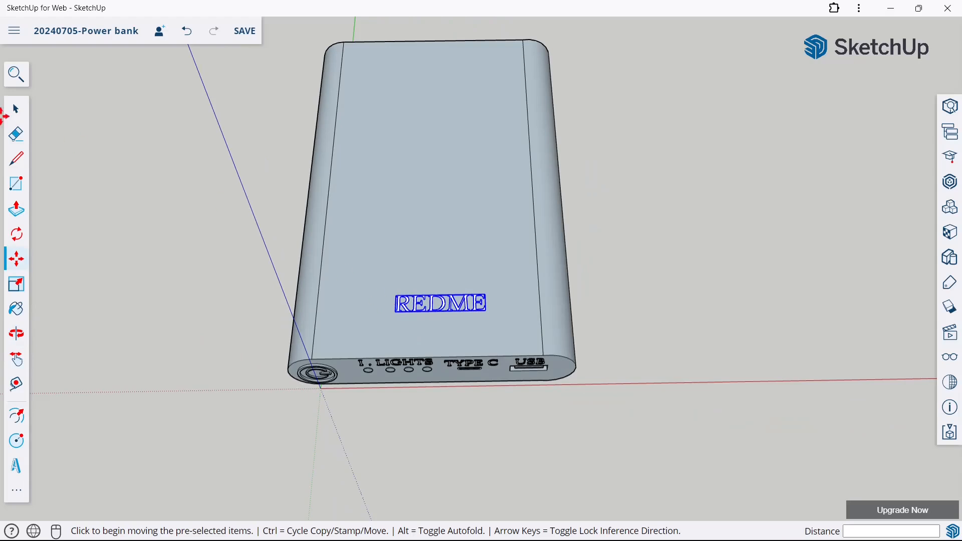
pyautogui.click(13, 109)
pyautogui.click(119, 136)
pyautogui.scroll(-5, 363, 259)
pyautogui.scroll(2, 289, 118)
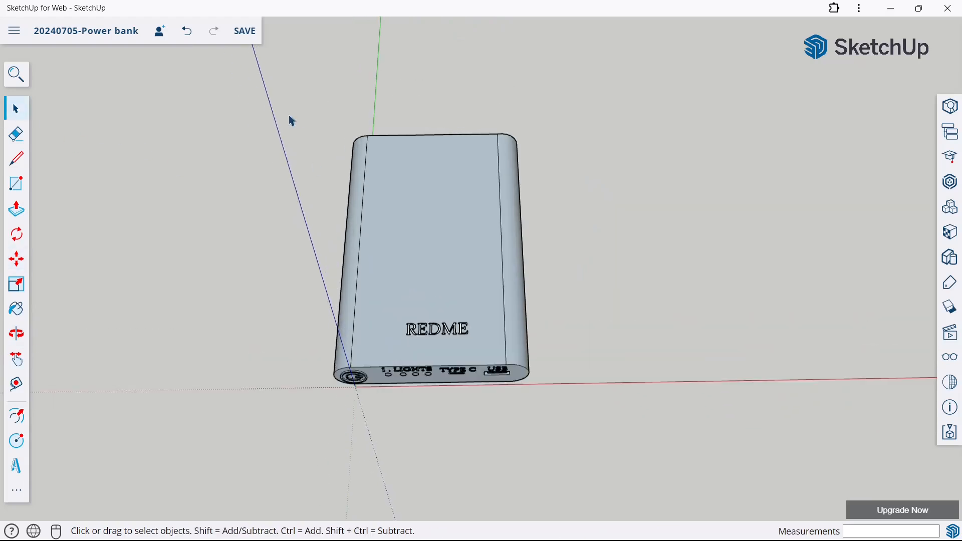
pyautogui.hotkey('ctrl', 's')
# Create the two-line 3D text "1000 mAH" / "POWER BANK" in Lora Regular, 25 mm high, filled, with a 1 mm extrusion
pyautogui.click(16, 465)
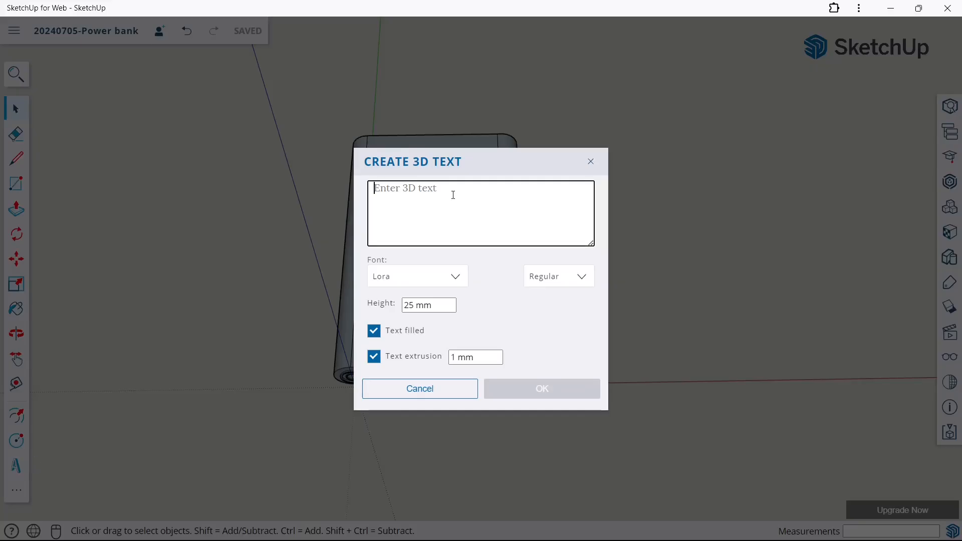
pyautogui.write('1000 AH')
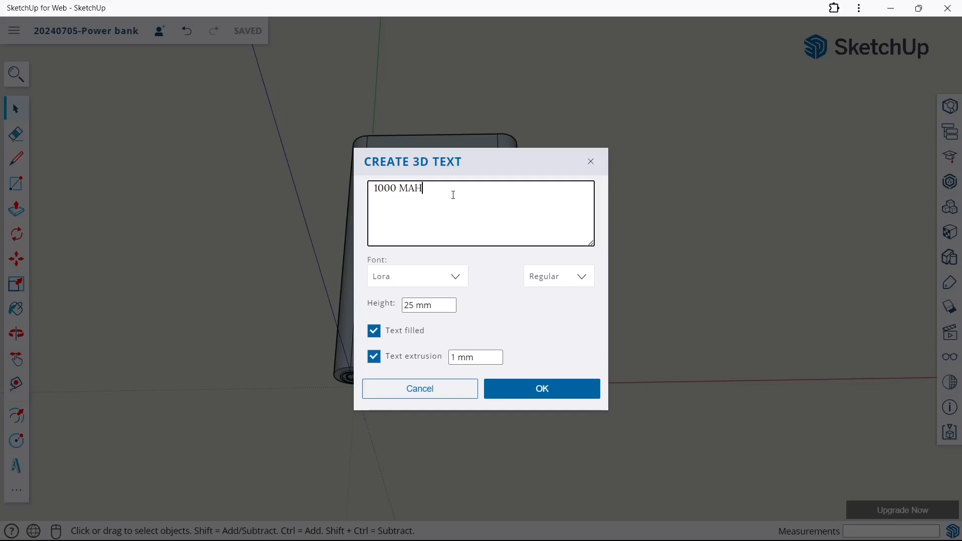
pyautogui.press('capslock')
pyautogui.press('capslock')
pyautogui.press('Return')
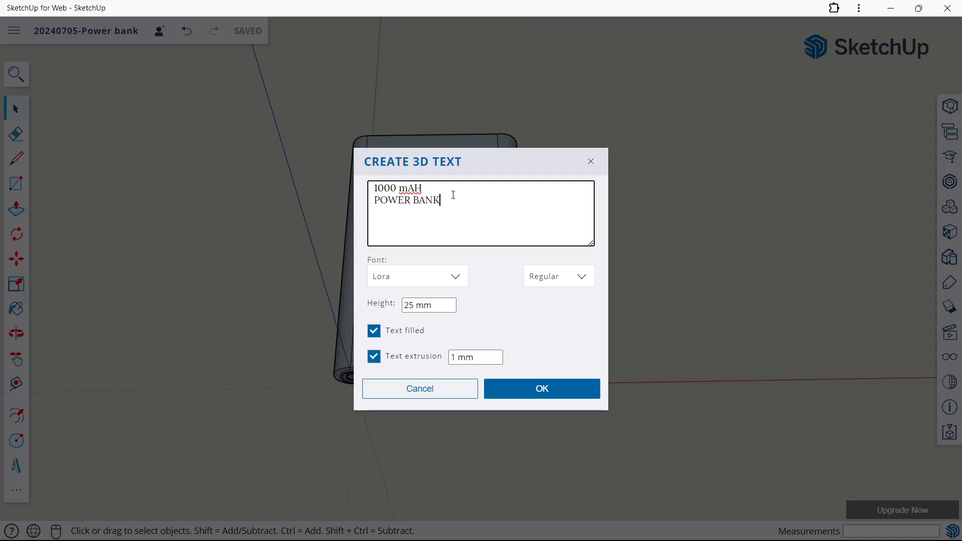
pyautogui.click(496, 386)
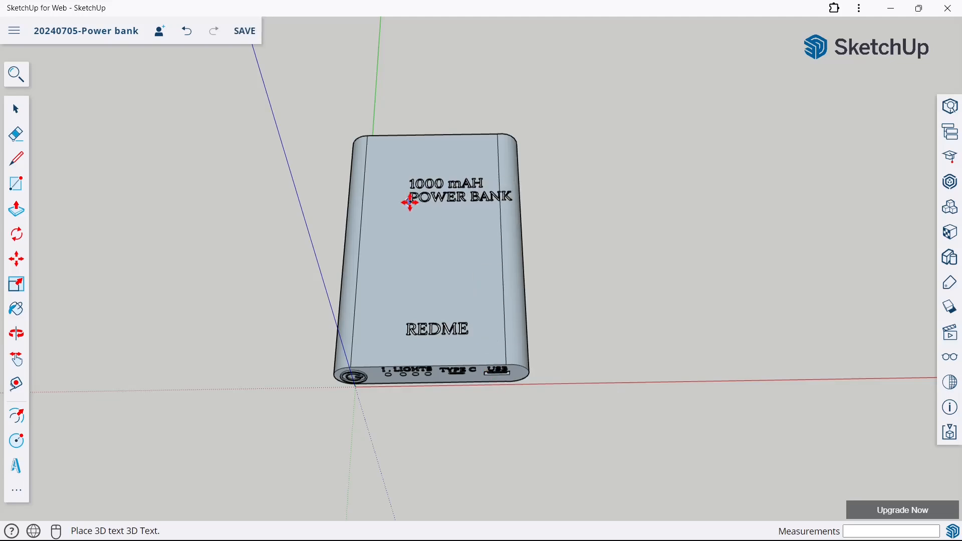
# Place the two-line capacity text on the top face near the far end and deselect it
pyautogui.moveTo(408, 197); pyautogui.dragTo(408, 307, button='middle')
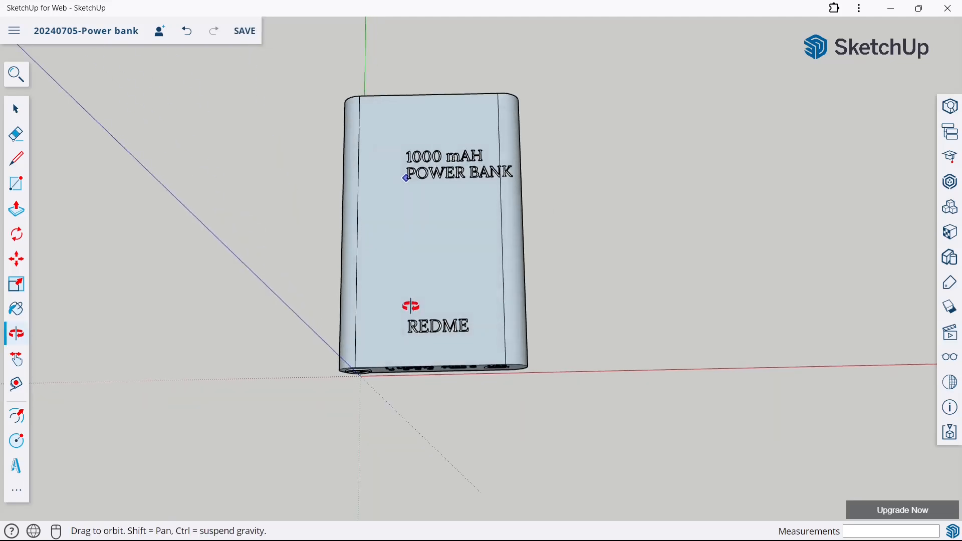
pyautogui.click(385, 148)
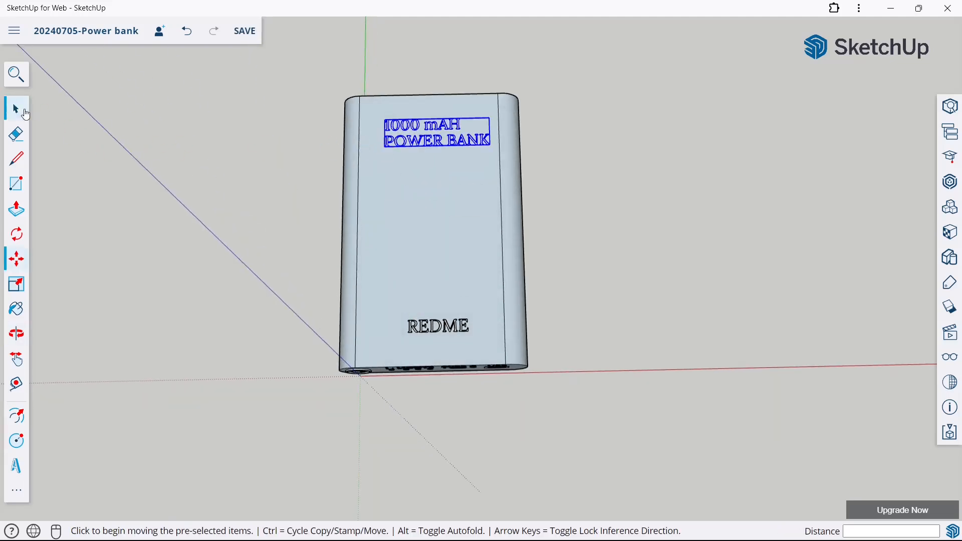
pyautogui.click(202, 104)
pyautogui.press('Escape')
pyautogui.click(28, 115)
pyautogui.doubleClick(416, 146)
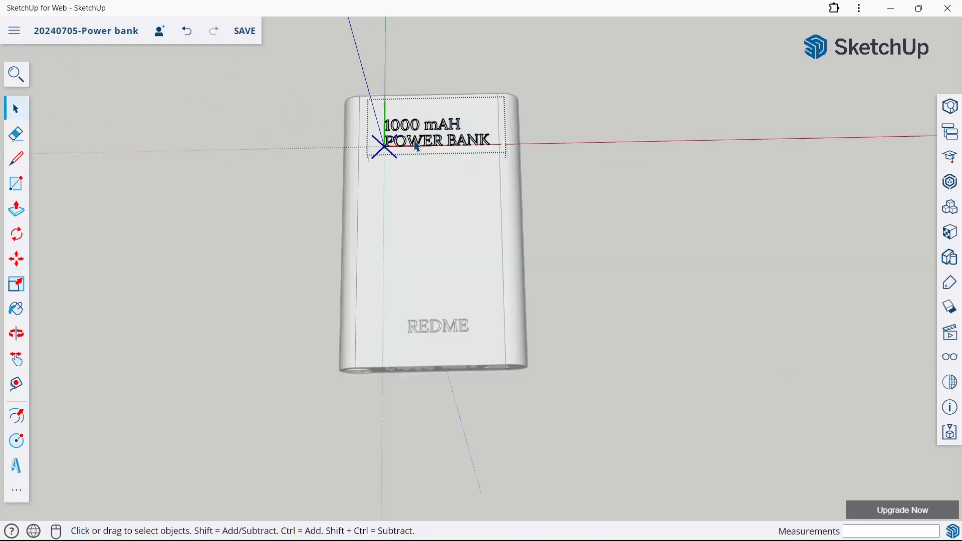
pyautogui.click(92, 121)
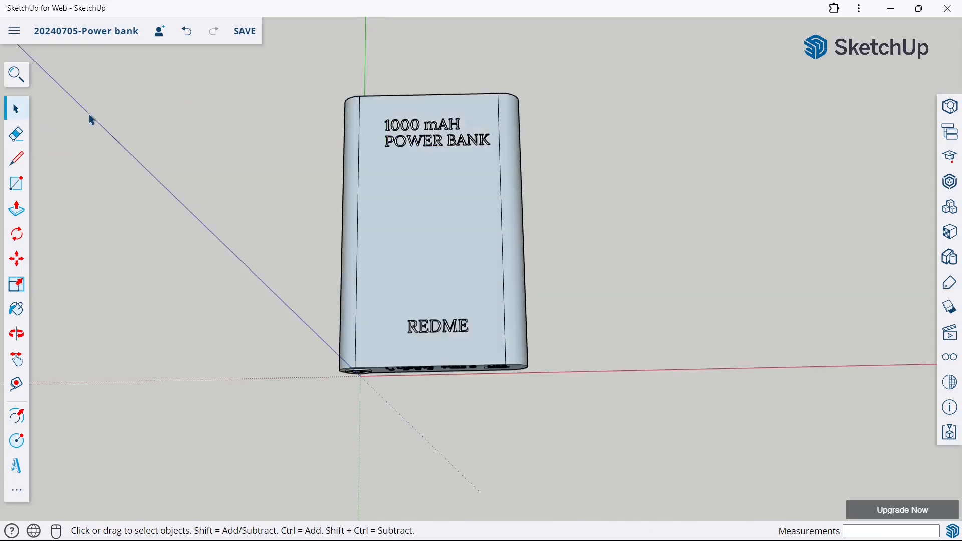
# Select the whole power bank, paint it white from the Colors materials and clear the selection
pyautogui.moveTo(389, 211); pyautogui.dragTo(566, 400, button='middle')
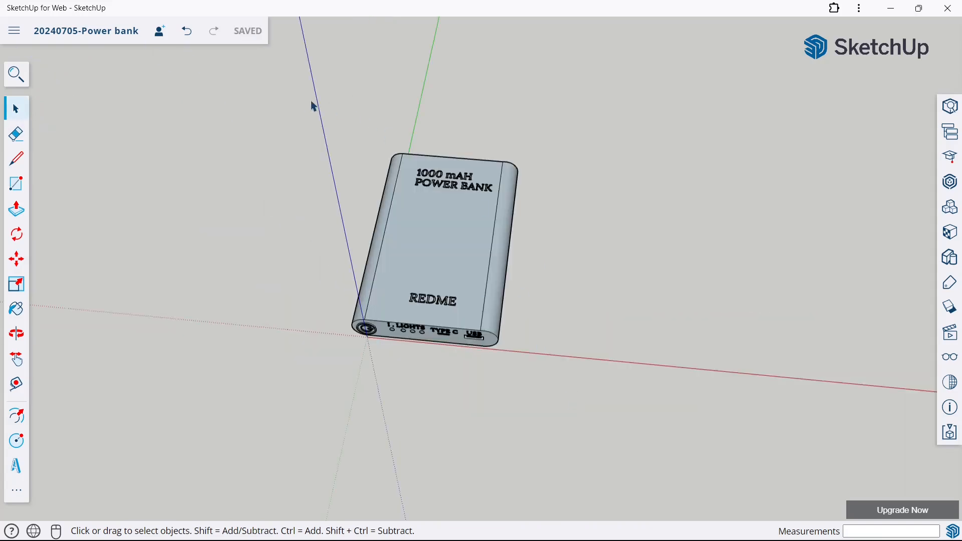
pyautogui.moveTo(300, 104); pyautogui.dragTo(670, 419)
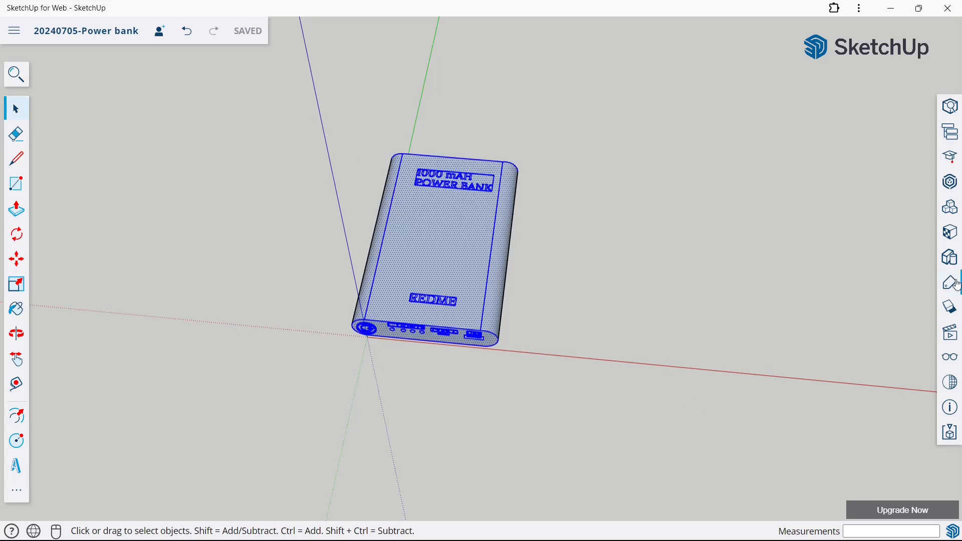
pyautogui.click(950, 232)
pyautogui.click(876, 108)
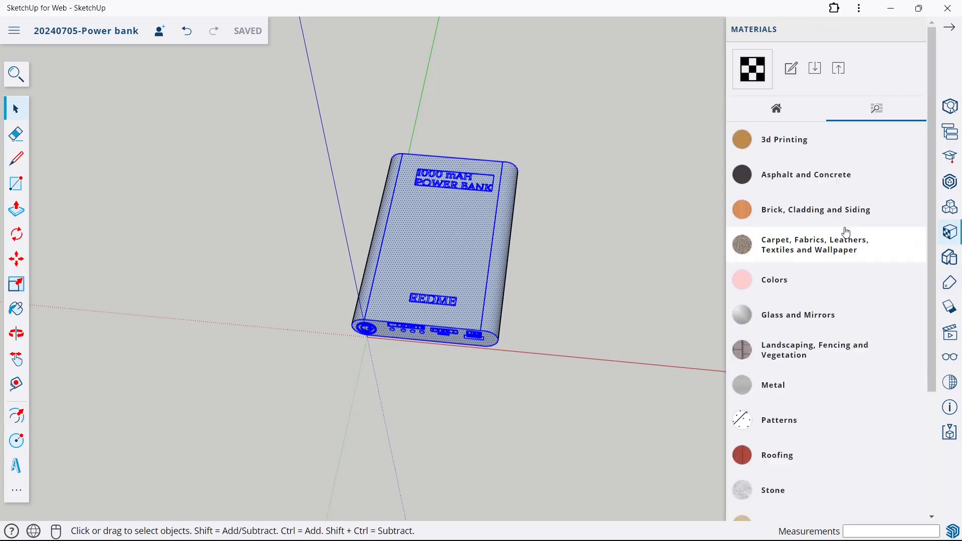
pyautogui.scroll(-1, 823, 247)
pyautogui.click(823, 248)
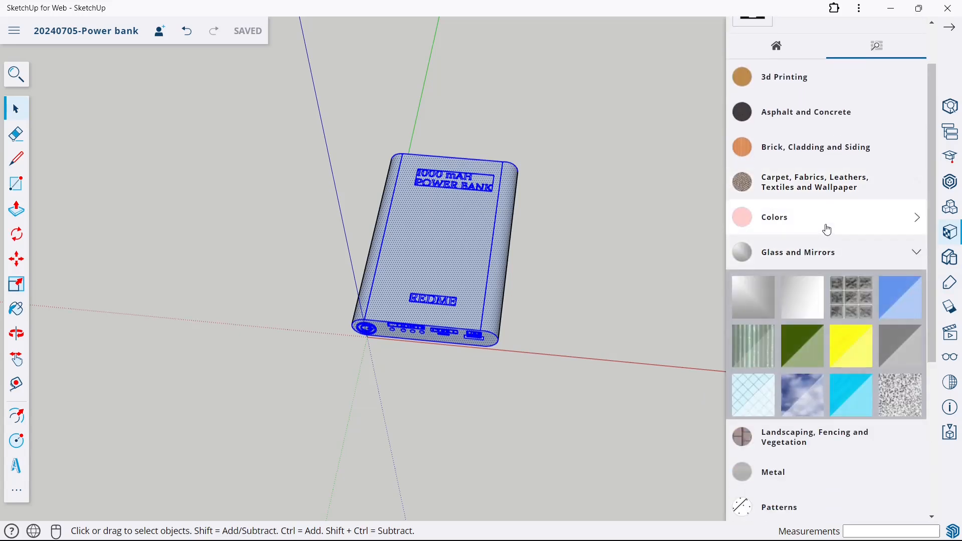
pyautogui.click(825, 226)
pyautogui.scroll(-5, 826, 229)
pyautogui.scroll(-15, 827, 229)
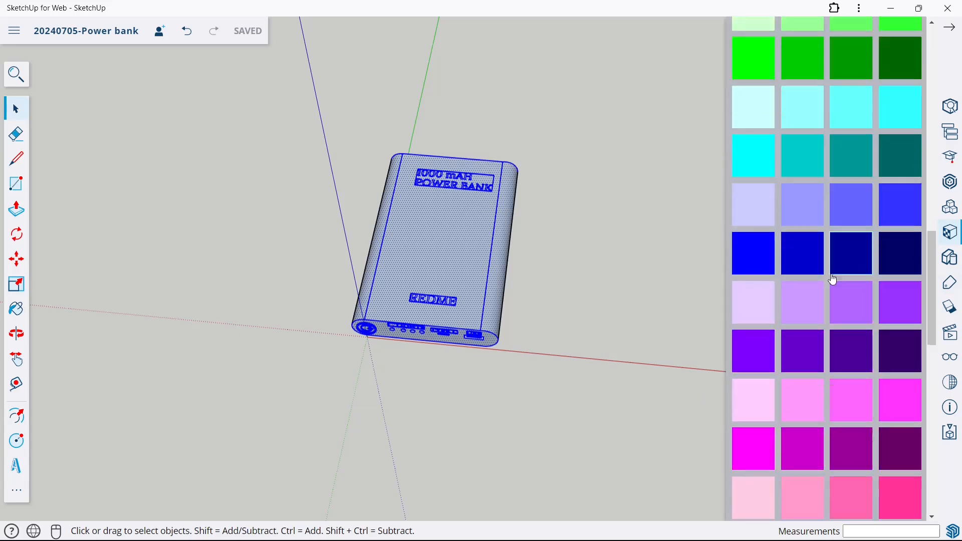
pyautogui.click(775, 265)
pyautogui.click(453, 236)
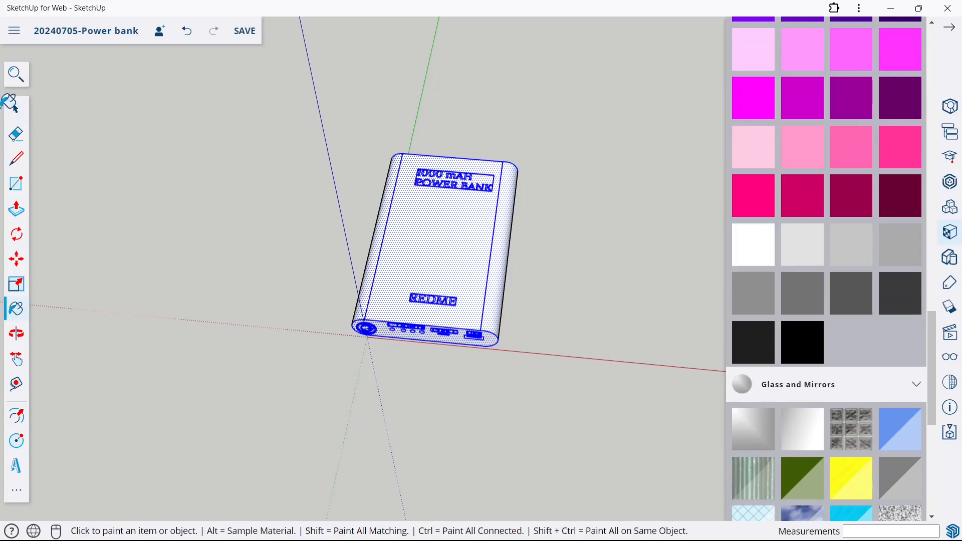
pyautogui.click(15, 108)
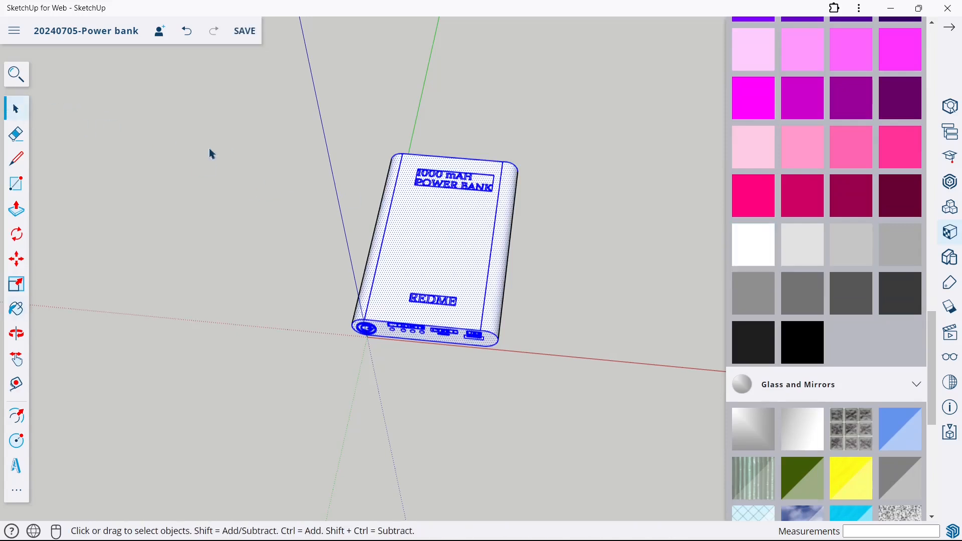
pyautogui.click(209, 150)
# Paint the end face with the ports and the opposite end face dark grey
pyautogui.moveTo(421, 246); pyautogui.dragTo(423, 131, button='middle')
pyautogui.scroll(3, 422, 322)
pyautogui.moveTo(424, 322); pyautogui.dragTo(425, 290, button='middle')
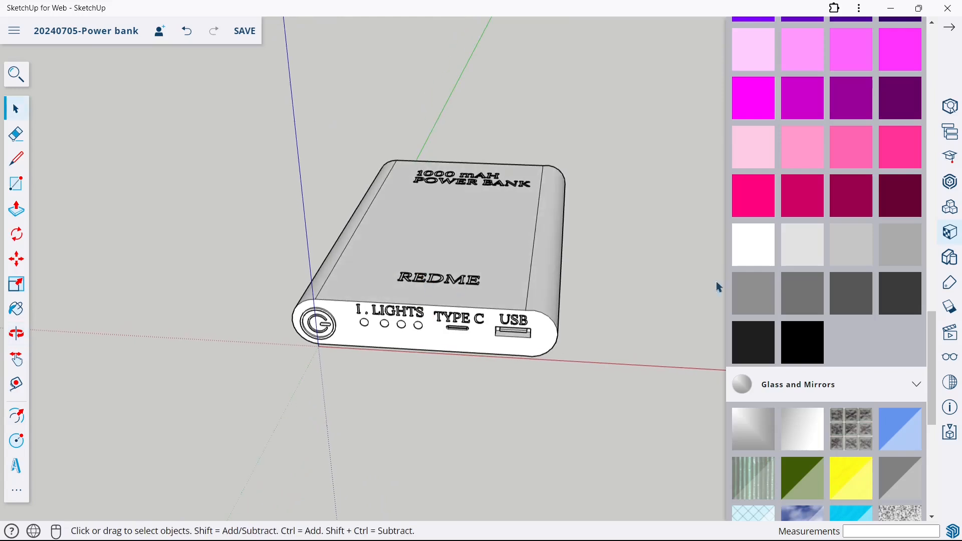
pyautogui.click(889, 299)
pyautogui.scroll(3, 506, 286)
pyautogui.click(473, 347)
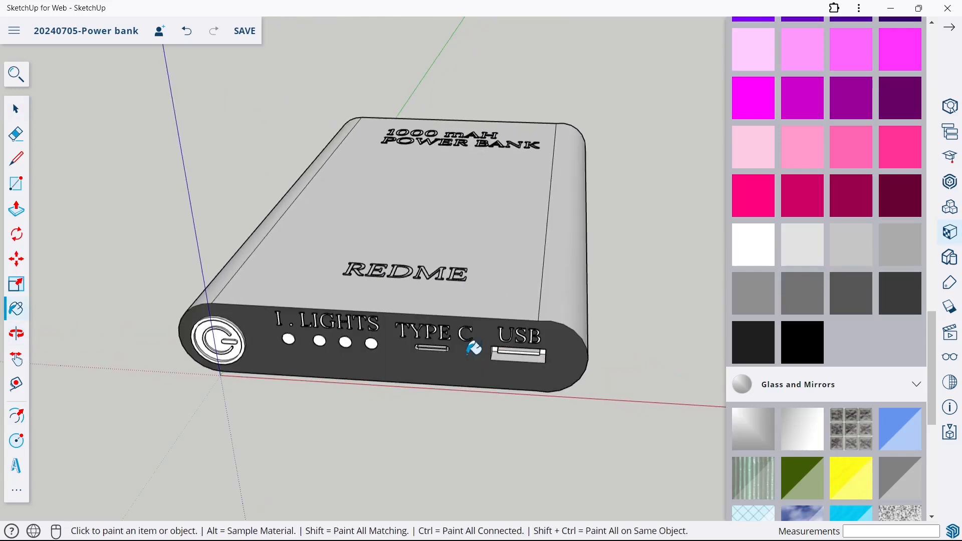
pyautogui.moveTo(601, 152); pyautogui.dragTo(261, 226, button='middle')
pyautogui.scroll(-4, 261, 227)
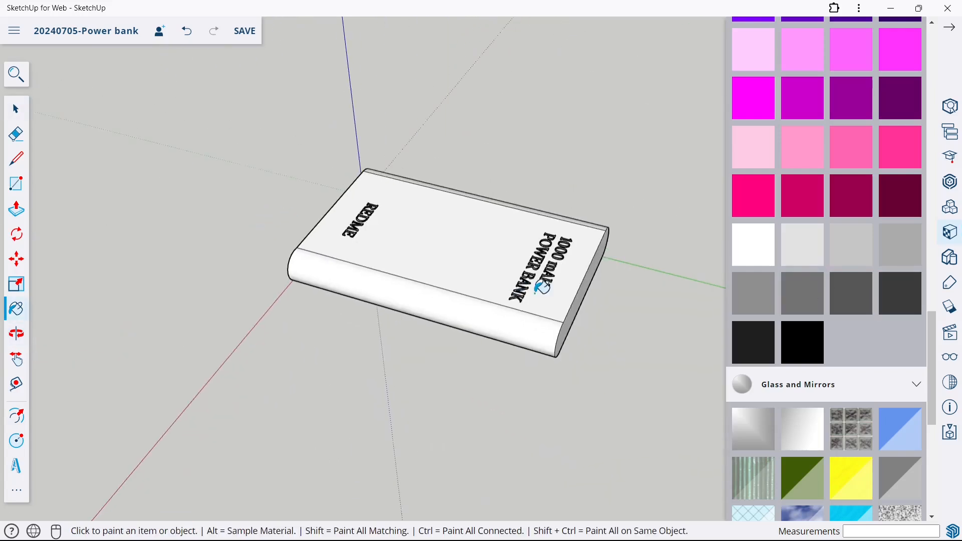
pyautogui.moveTo(540, 290)
pyautogui.mouseDown(button='middle')
pyautogui.moveTo(499, 302)
pyautogui.moveTo(708, 285)
pyautogui.moveTo(546, 397)
pyautogui.moveTo(567, 400)
pyautogui.mouseUp(button='middle')
pyautogui.click(528, 305)
# Paint the face inside the power button's ring dark grey, leaving the ring and power symbol white
pyautogui.scroll(3, 440, 113)
pyautogui.moveTo(429, 249); pyautogui.dragTo(464, 231, button='middle')
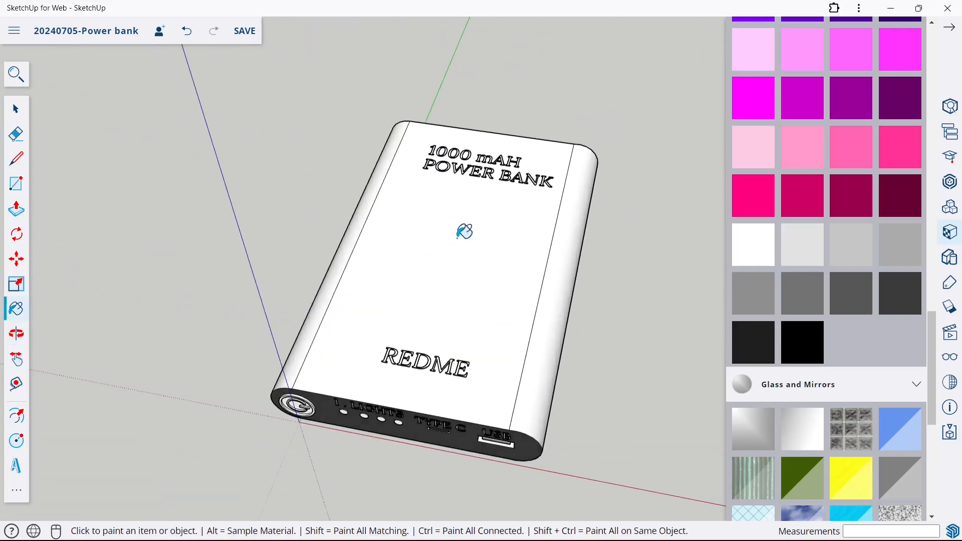
pyautogui.moveTo(417, 350); pyautogui.dragTo(417, 264, button='middle')
pyautogui.scroll(6, 311, 391)
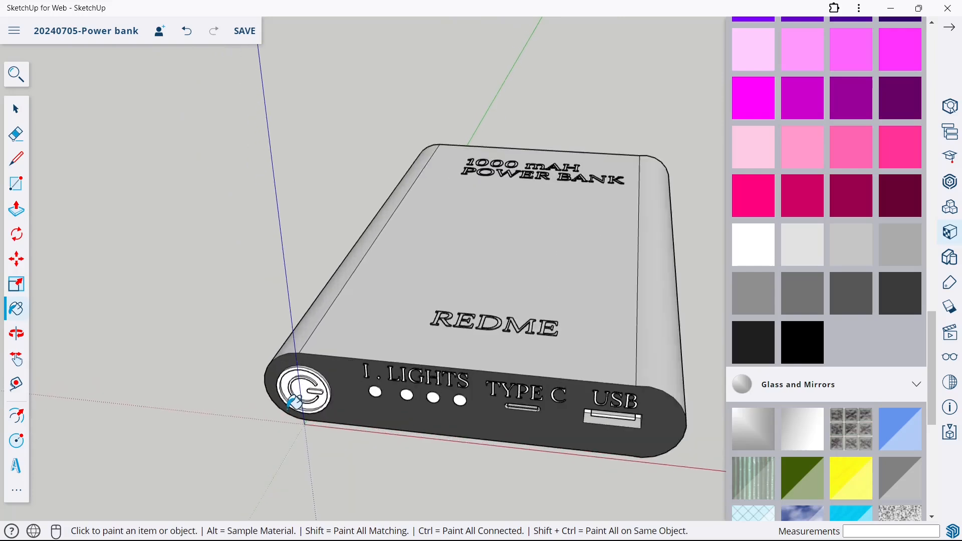
pyautogui.click(299, 377)
pyautogui.scroll(-5, 296, 373)
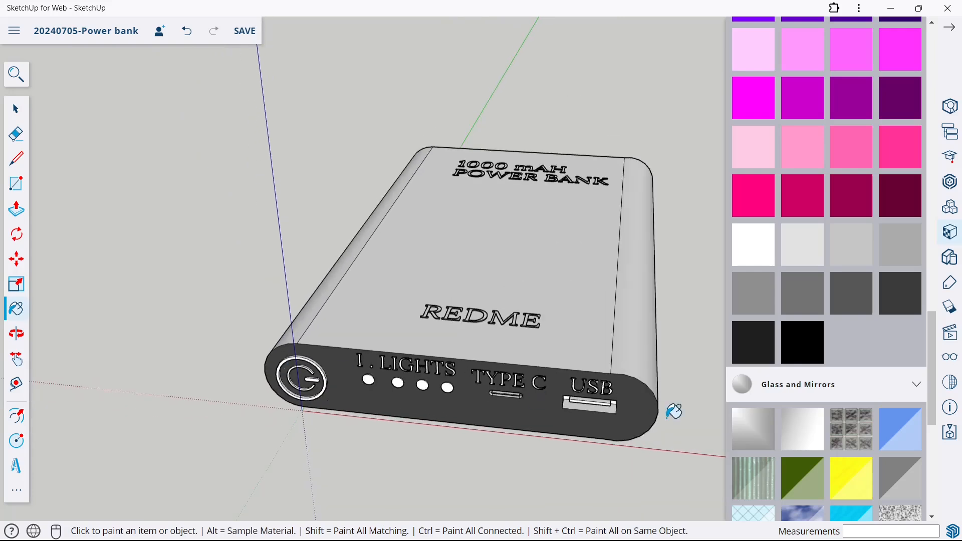
# Paint both parts of the power symbol, the open ring and the short bar, bright green
pyautogui.scroll(10, 807, 303)
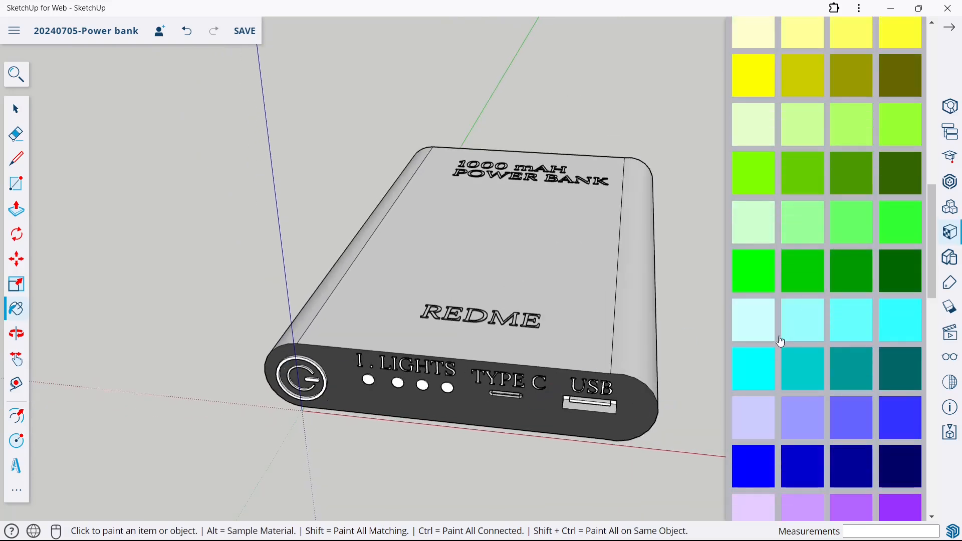
pyautogui.click(766, 280)
pyautogui.moveTo(351, 358); pyautogui.dragTo(314, 283, button='middle')
pyautogui.scroll(5, 266, 369)
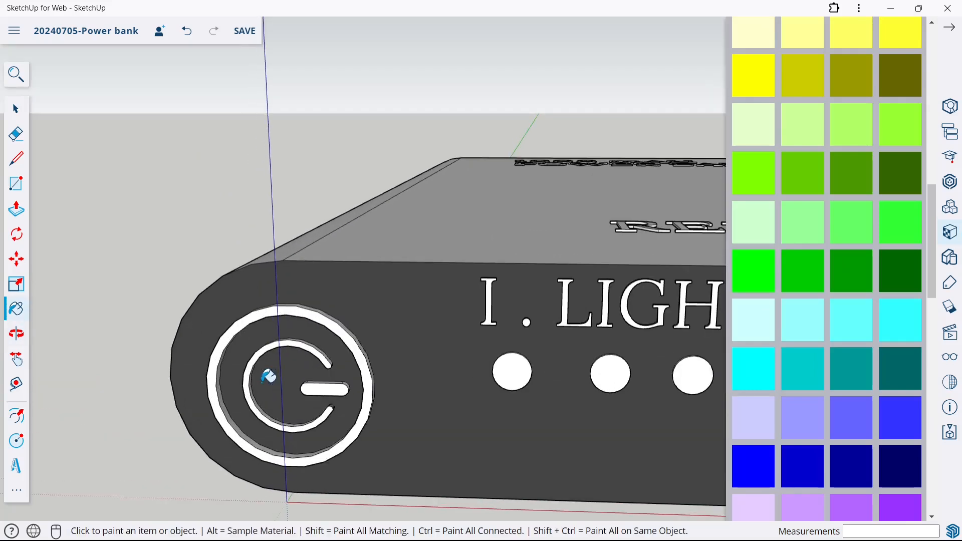
pyautogui.click(267, 347)
pyautogui.click(326, 385)
# Paint the four round indicator lights on the end face cyan with Color H05
pyautogui.scroll(-3, 323, 373)
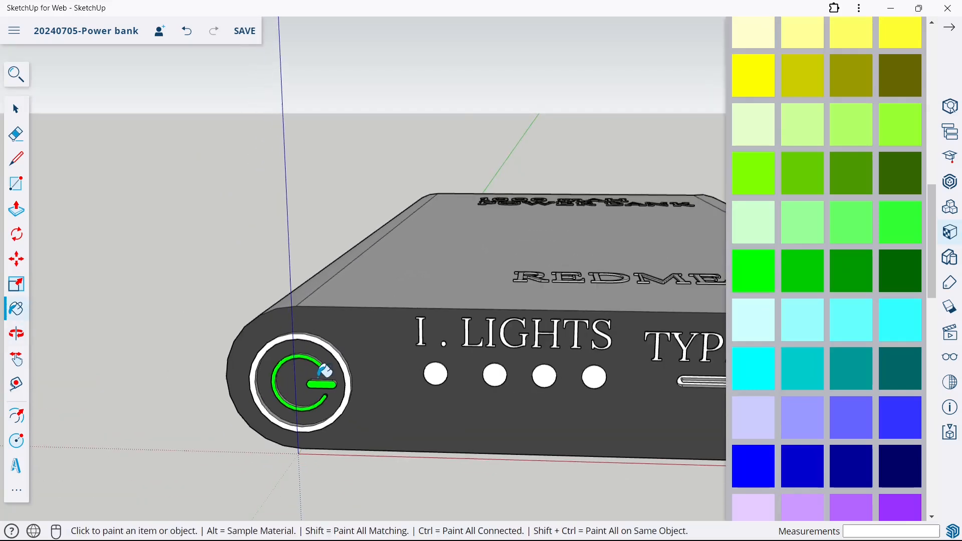
pyautogui.click(766, 369)
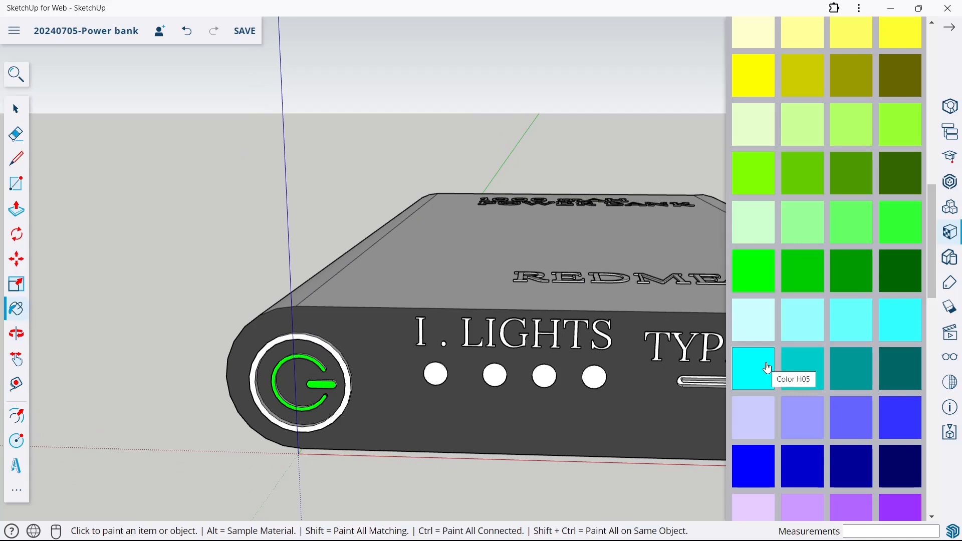
pyautogui.scroll(2, 440, 368)
pyautogui.click(437, 371)
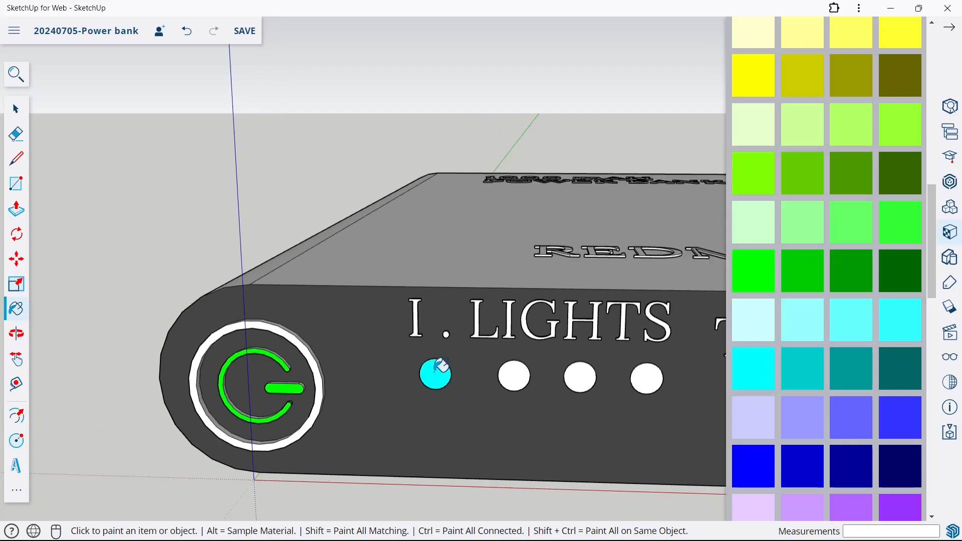
pyautogui.click(516, 368)
pyautogui.click(581, 372)
pyautogui.click(646, 377)
# Paint the capacity text and the REDME brand text on the top face red
pyautogui.scroll(-5, 337, 318)
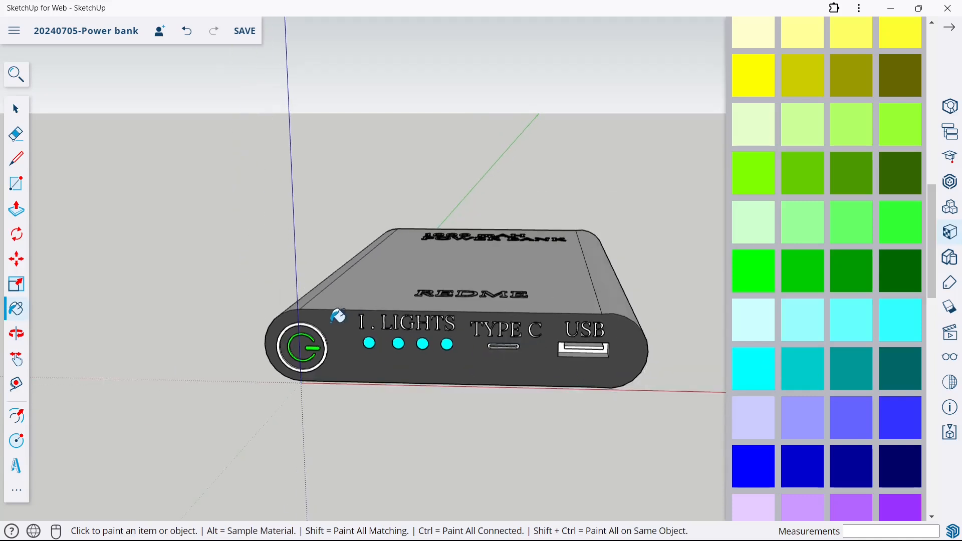
pyautogui.moveTo(576, 306)
pyautogui.mouseDown(button='middle')
pyautogui.moveTo(569, 313)
pyautogui.moveTo(526, 291)
pyautogui.moveTo(526, 391)
pyautogui.mouseUp(button='middle')
pyautogui.scroll(-3, 526, 391)
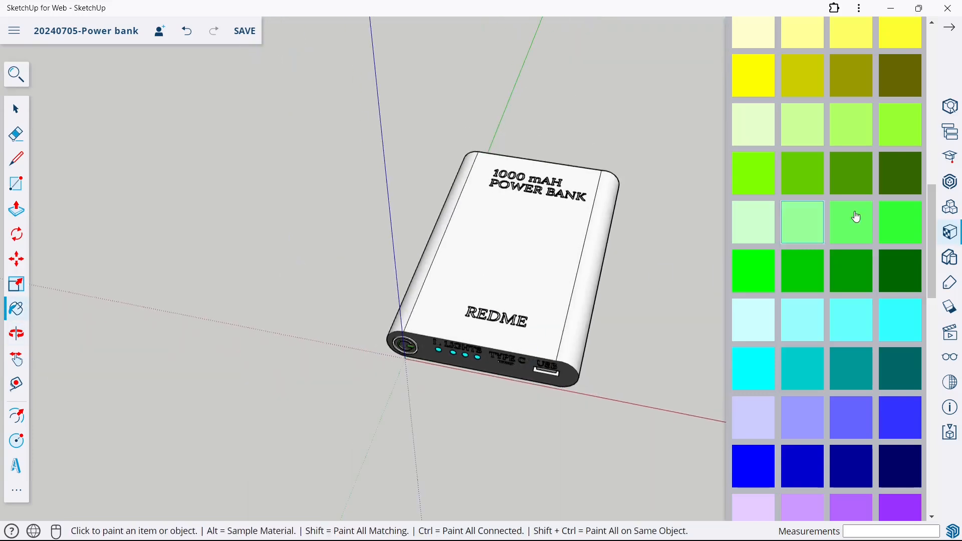
pyautogui.scroll(6, 863, 215)
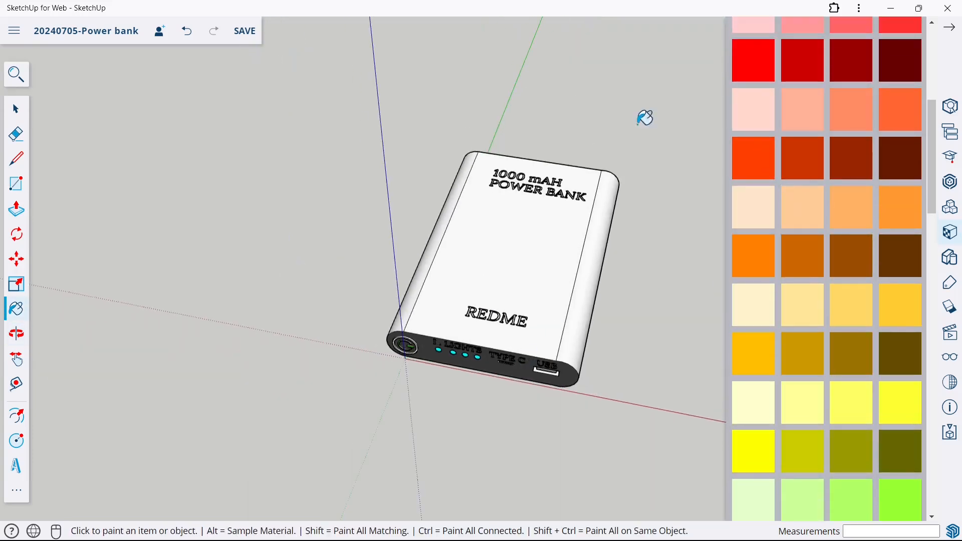
pyautogui.scroll(3, 540, 181)
pyautogui.click(532, 188)
pyautogui.scroll(-4, 452, 249)
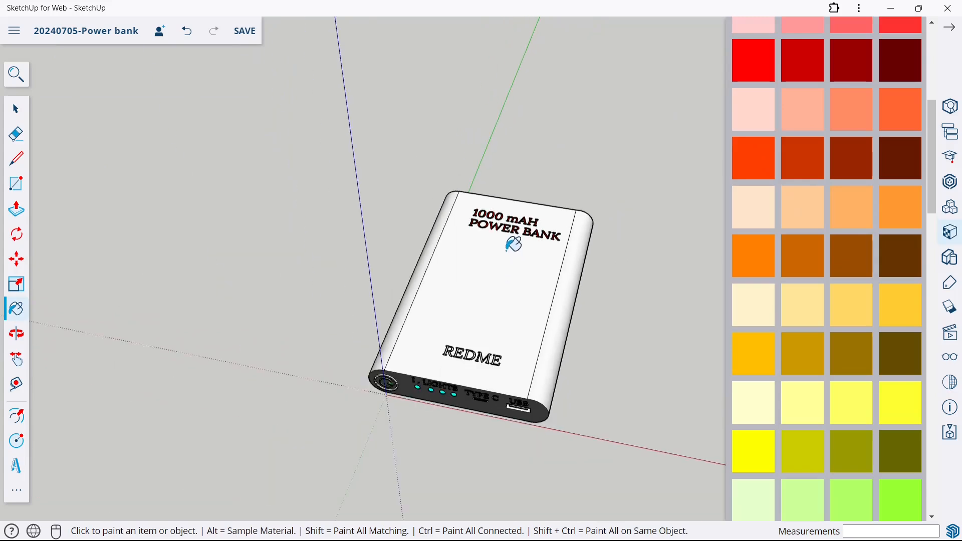
pyautogui.scroll(5, 433, 326)
pyautogui.click(471, 337)
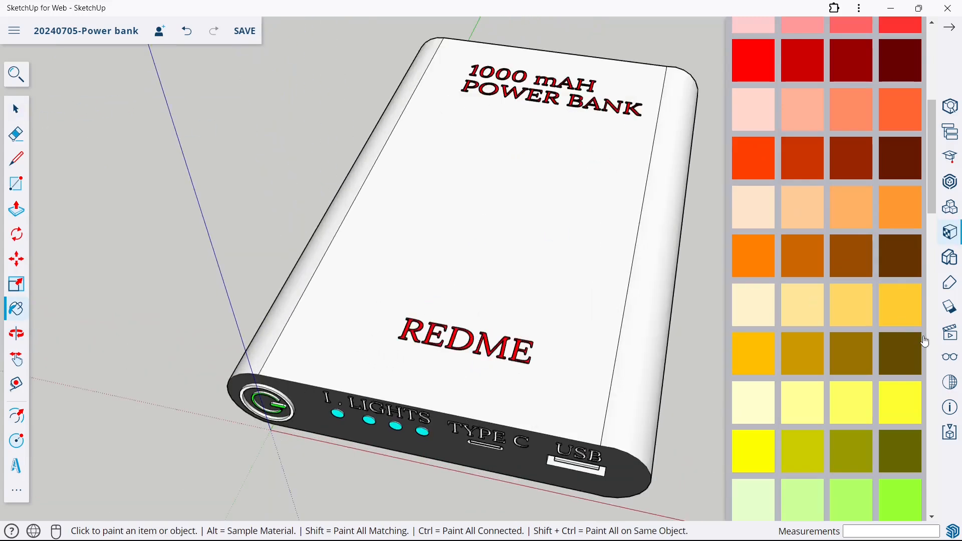
# Turn off the display of section cuts, axes and guides, and close the side panel
pyautogui.click(949, 351)
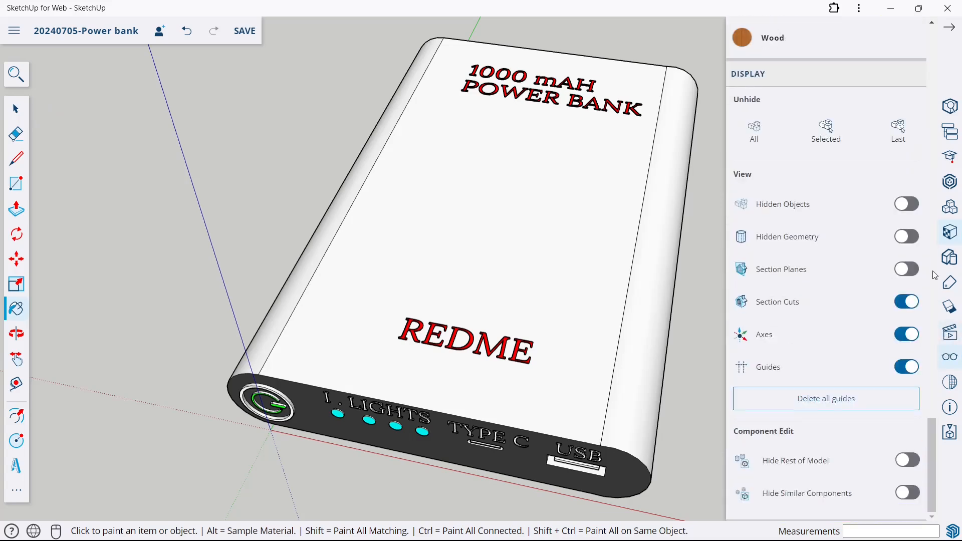
pyautogui.click(911, 303)
pyautogui.click(906, 334)
pyautogui.click(902, 363)
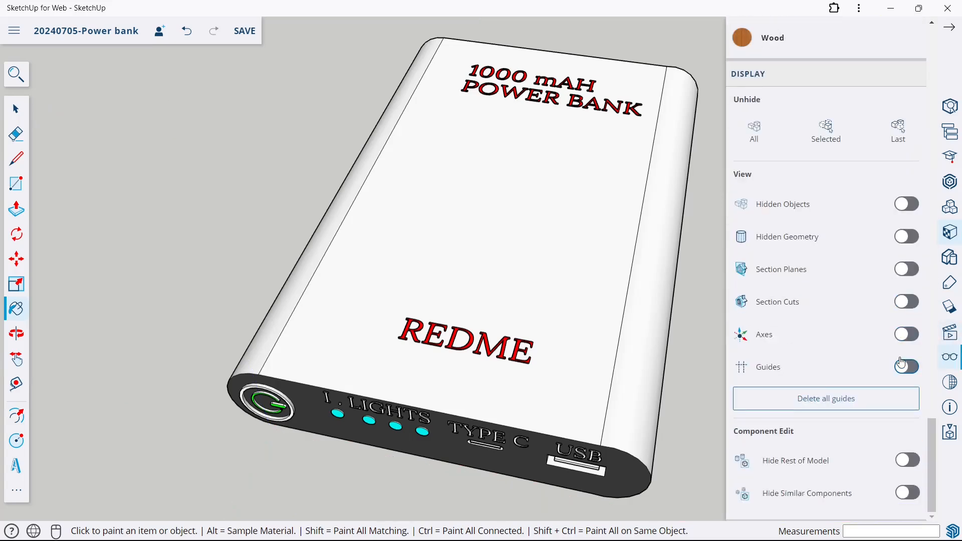
pyautogui.click(948, 27)
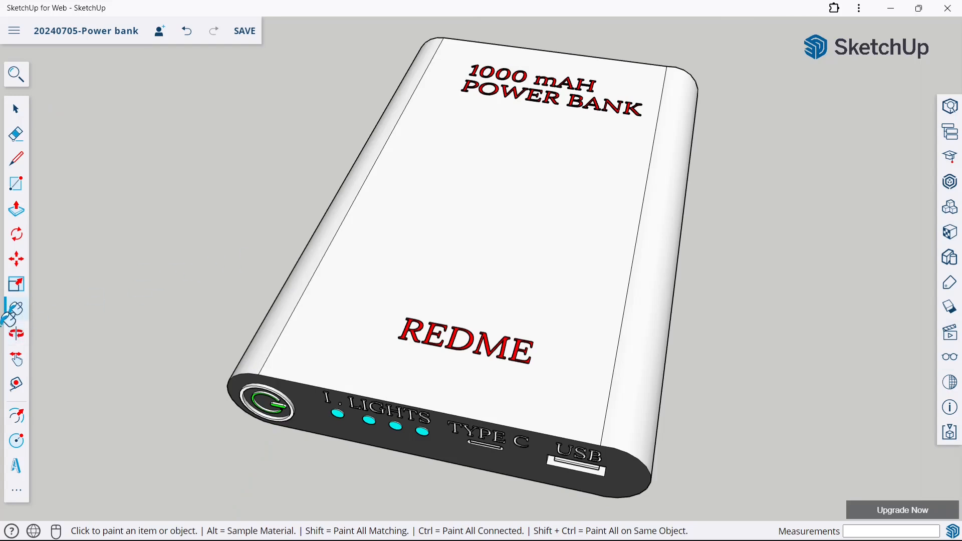
# Orbit around the finished power bank to examine its colored faces, ports and text labels
pyautogui.click(15, 344)
pyautogui.scroll(-3, 477, 248)
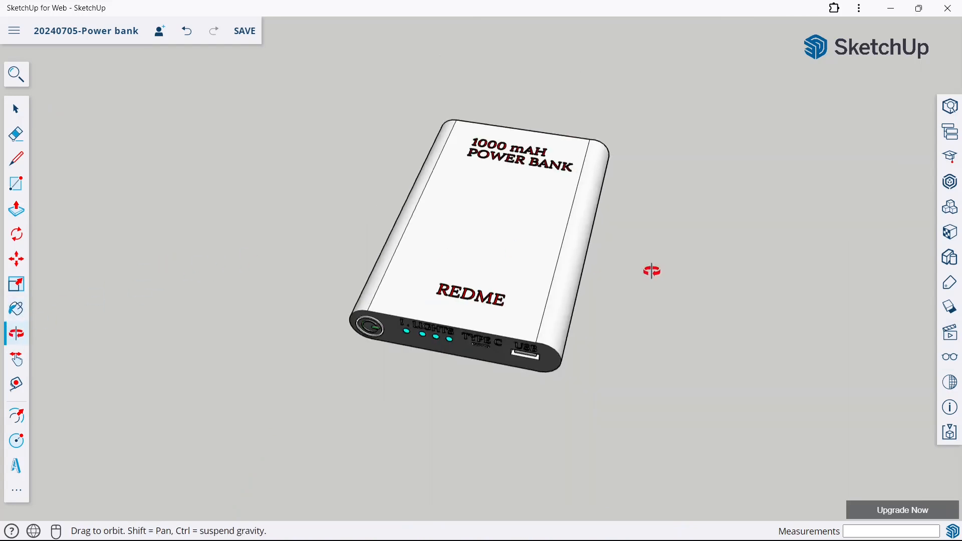
pyautogui.moveTo(652, 271); pyautogui.dragTo(501, 200)
pyautogui.moveTo(712, 262); pyautogui.dragTo(373, 323)
pyautogui.scroll(-2, 382, 283)
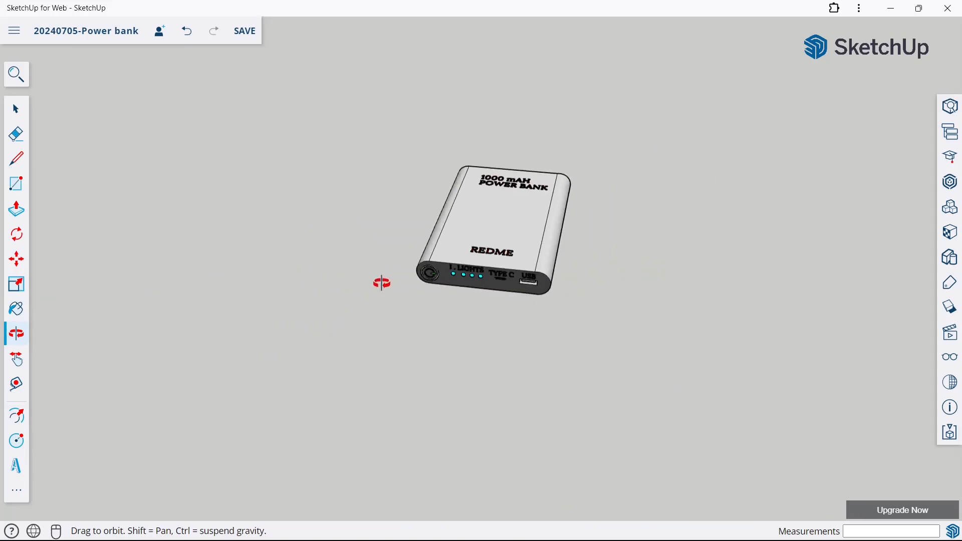
pyautogui.scroll(2, 558, 294)
pyautogui.moveTo(558, 294); pyautogui.dragTo(534, 242)
pyautogui.scroll(2, 538, 293)
pyautogui.scroll(2, 537, 288)
pyautogui.moveTo(127, 124); pyautogui.dragTo(134, 125)
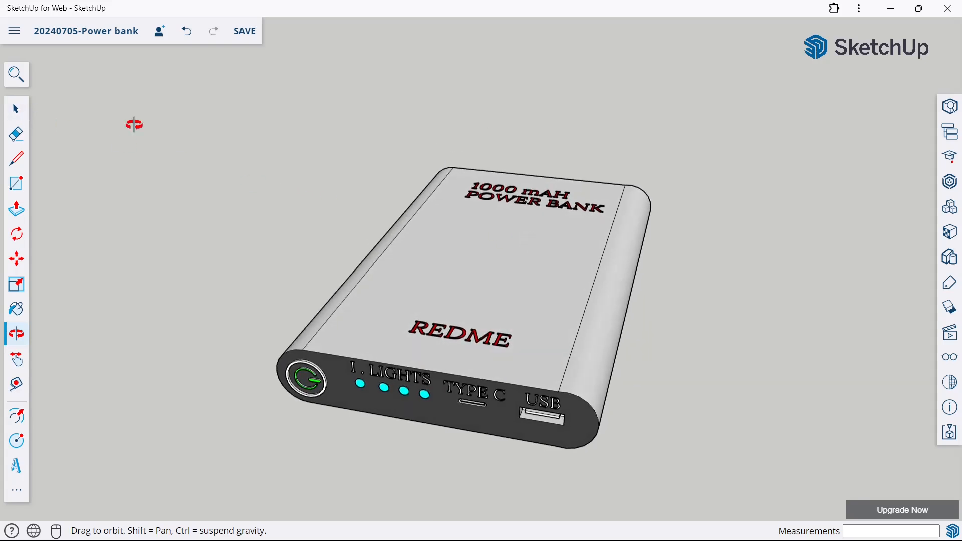